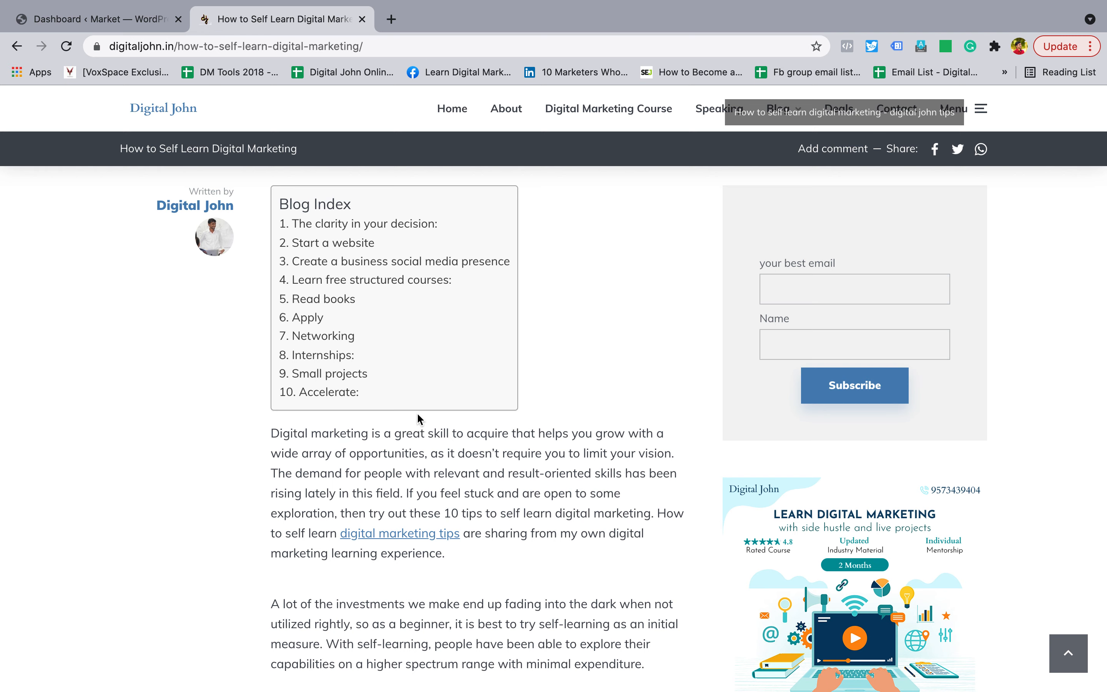
Look over the digital marketing article's title area and its Blog Index of ten numbered headings
{"action": "scroll", "coordinate": [417, 412], "scroll_direction": "up", "scroll_amount": 4}
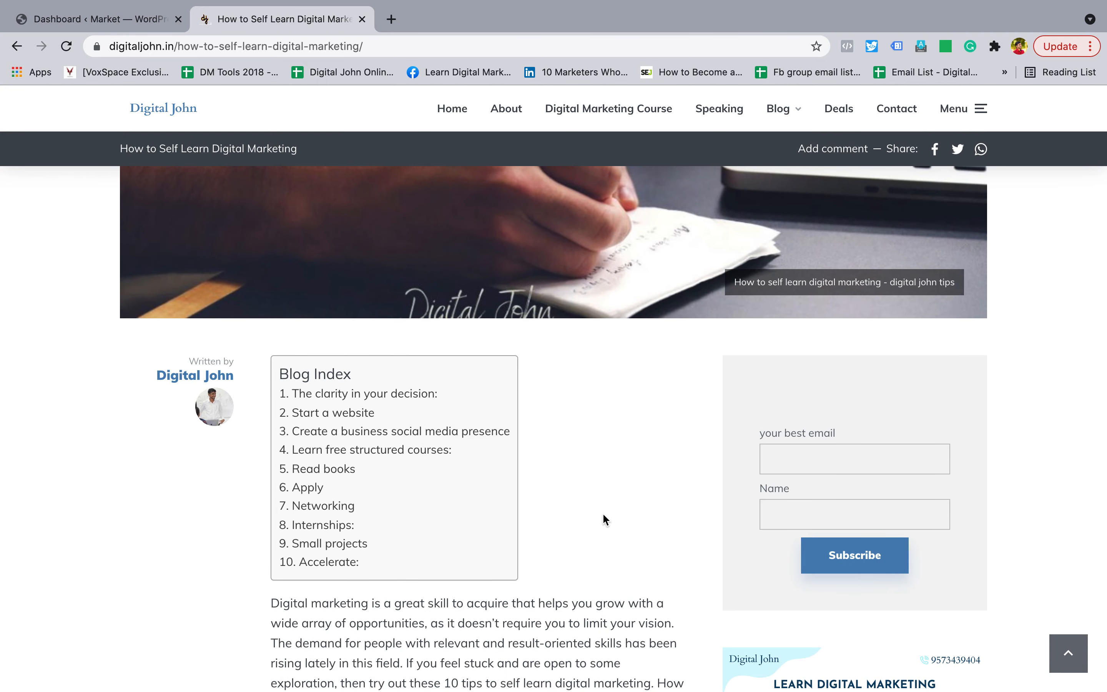
{"action": "scroll", "coordinate": [603, 516], "scroll_direction": "up", "scroll_amount": 4}
{"action": "scroll", "coordinate": [603, 519], "scroll_direction": "down", "scroll_amount": 7}
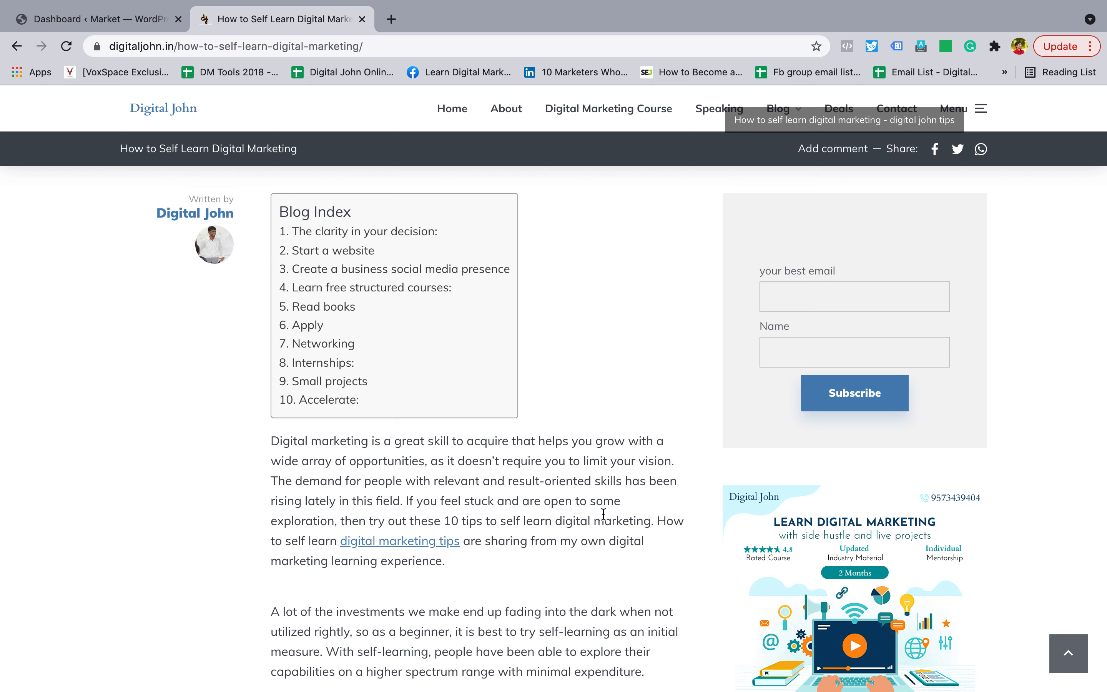
{"action": "scroll", "coordinate": [412, 398], "scroll_direction": "up", "scroll_amount": 1}
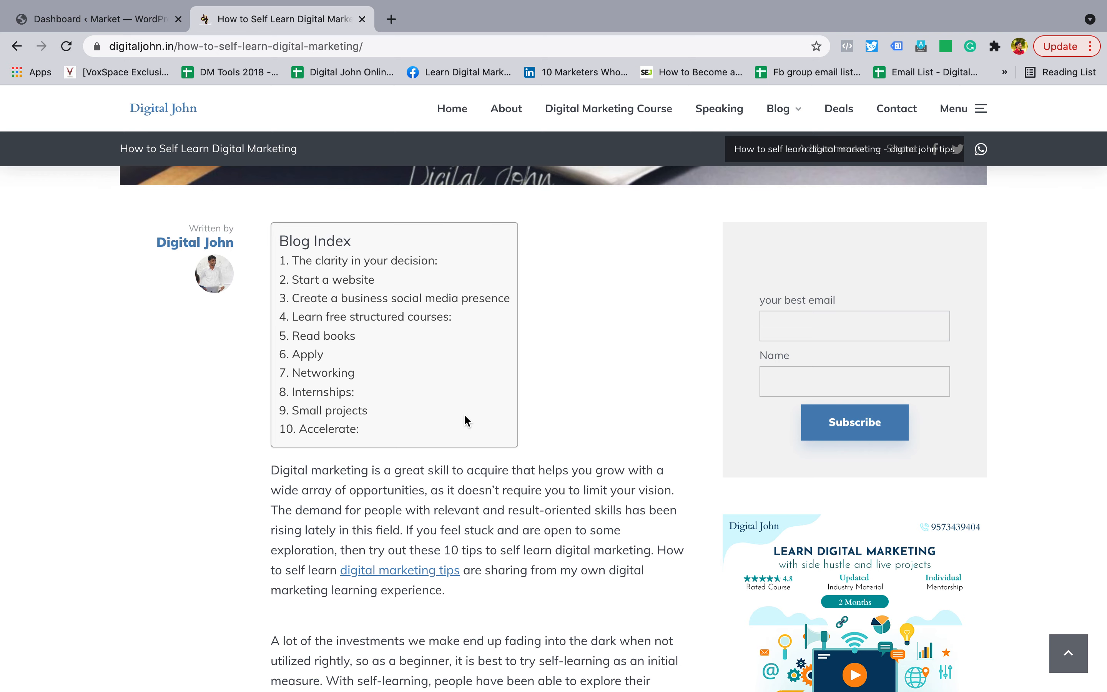
{"action": "scroll", "coordinate": [465, 421], "scroll_direction": "up", "scroll_amount": 15}
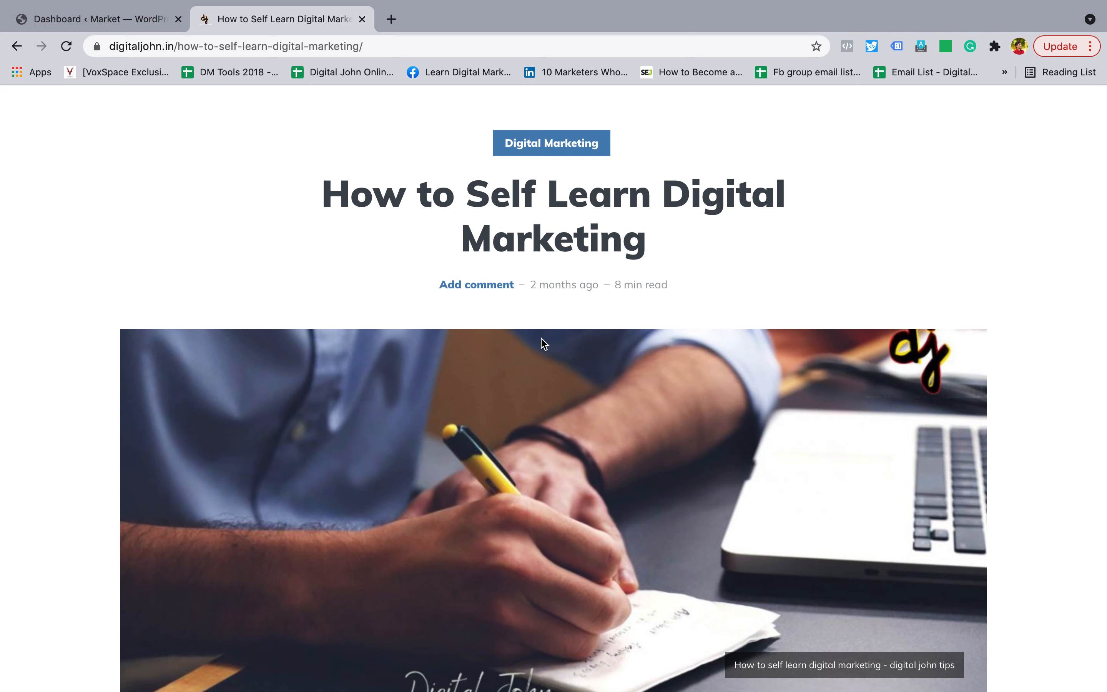
{"action": "scroll", "coordinate": [541, 344], "scroll_direction": "down", "scroll_amount": 10}
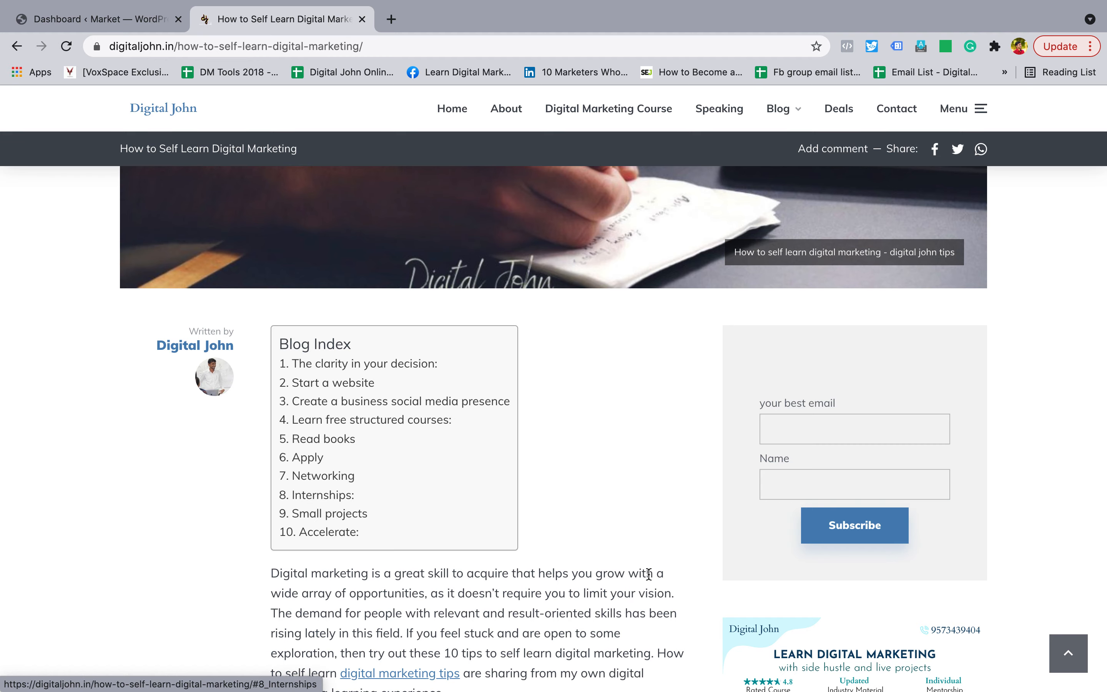
Jump to the Internships section from the Blog Index, look it over, and go back to the index
{"action": "left_click", "coordinate": [339, 495]}
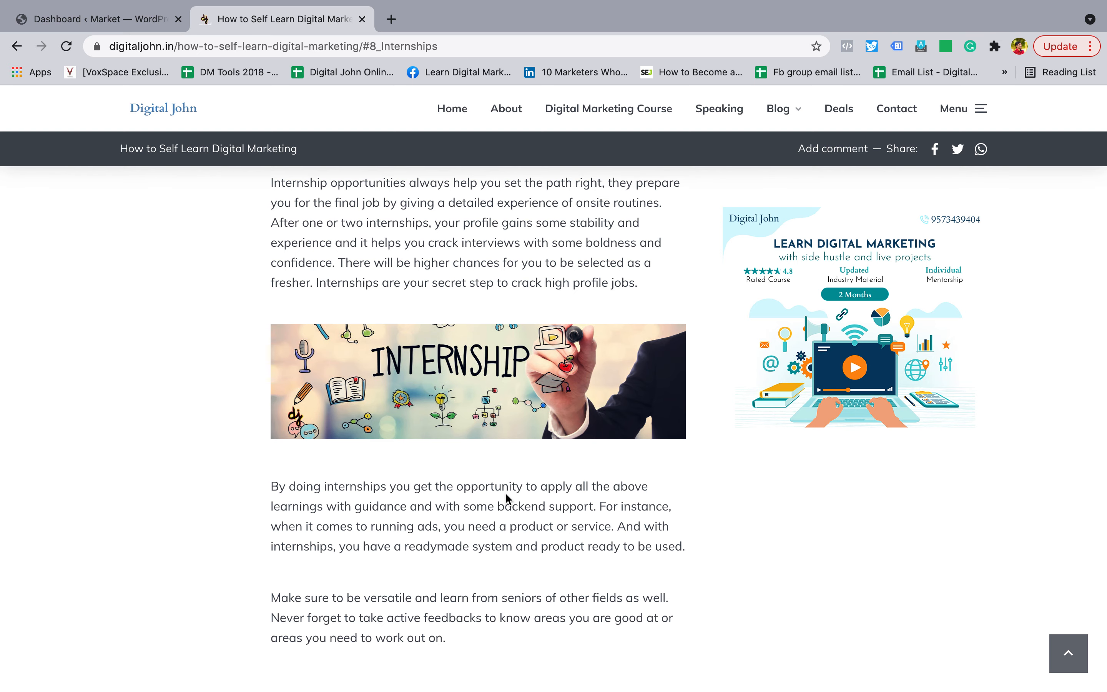
{"action": "scroll", "coordinate": [506, 498], "scroll_direction": "up", "scroll_amount": 2}
{"action": "scroll", "coordinate": [506, 498], "scroll_direction": "down", "scroll_amount": 5}
{"action": "scroll", "coordinate": [506, 494], "scroll_direction": "up", "scroll_amount": 20}
{"action": "scroll", "coordinate": [507, 497], "scroll_direction": "up", "scroll_amount": 10}
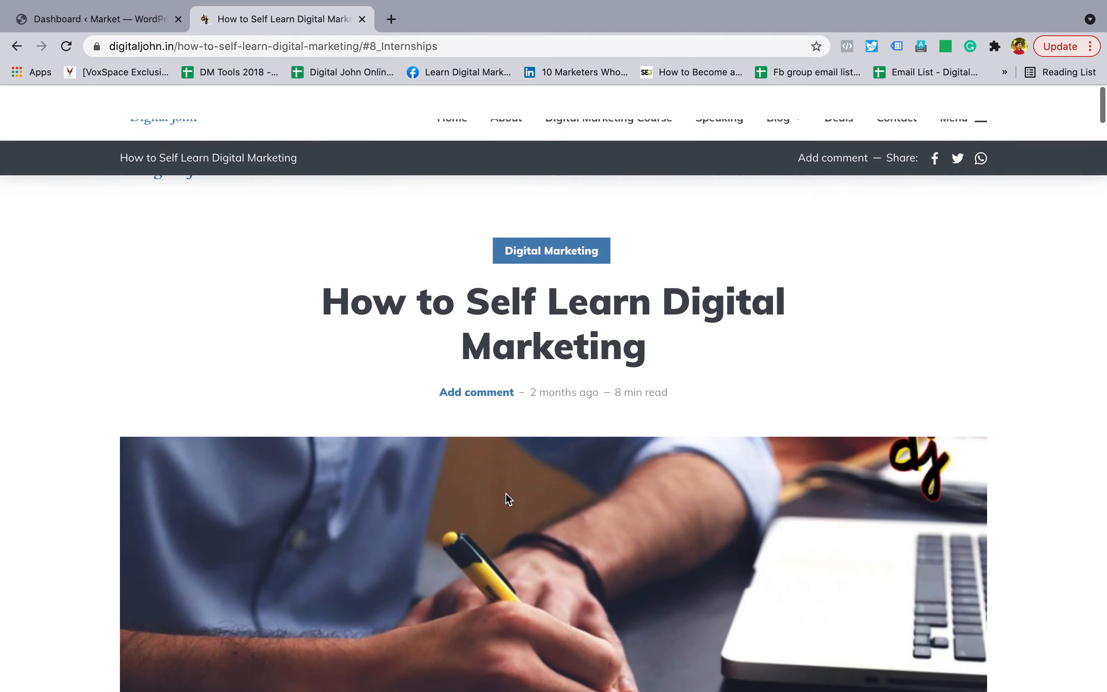
{"action": "scroll", "coordinate": [506, 495], "scroll_direction": "down", "scroll_amount": 10}
{"action": "scroll", "coordinate": [507, 494], "scroll_direction": "up", "scroll_amount": 1}
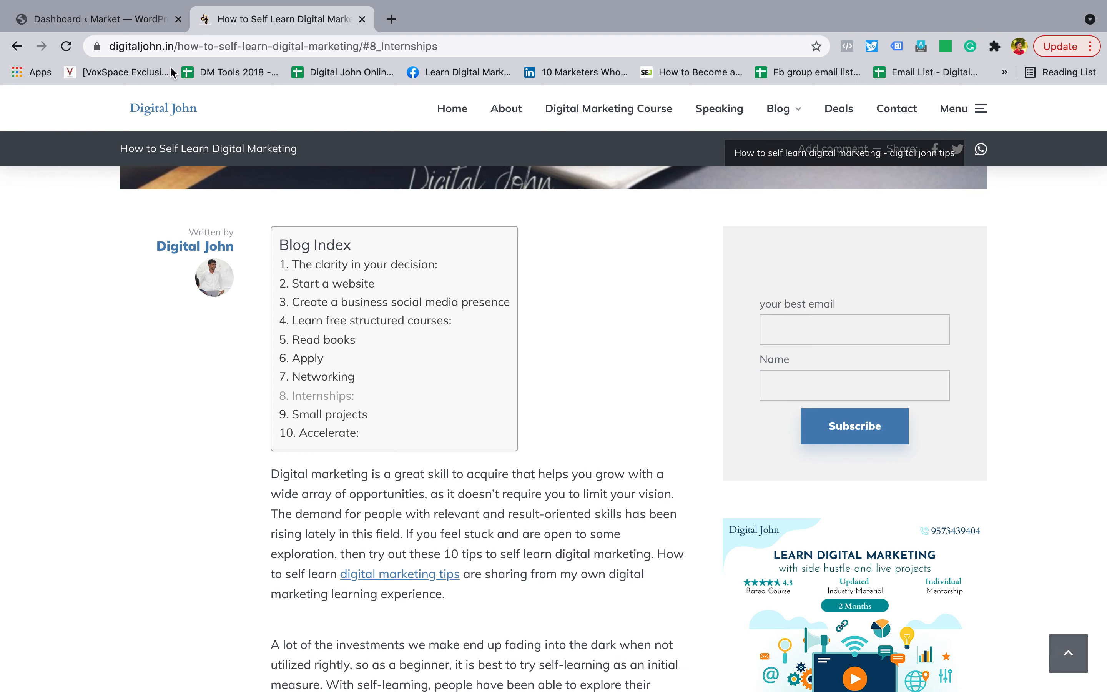
Switch to the WordPress admin dashboard and open the page for adding new plugins
{"action": "left_click", "coordinate": [125, 21]}
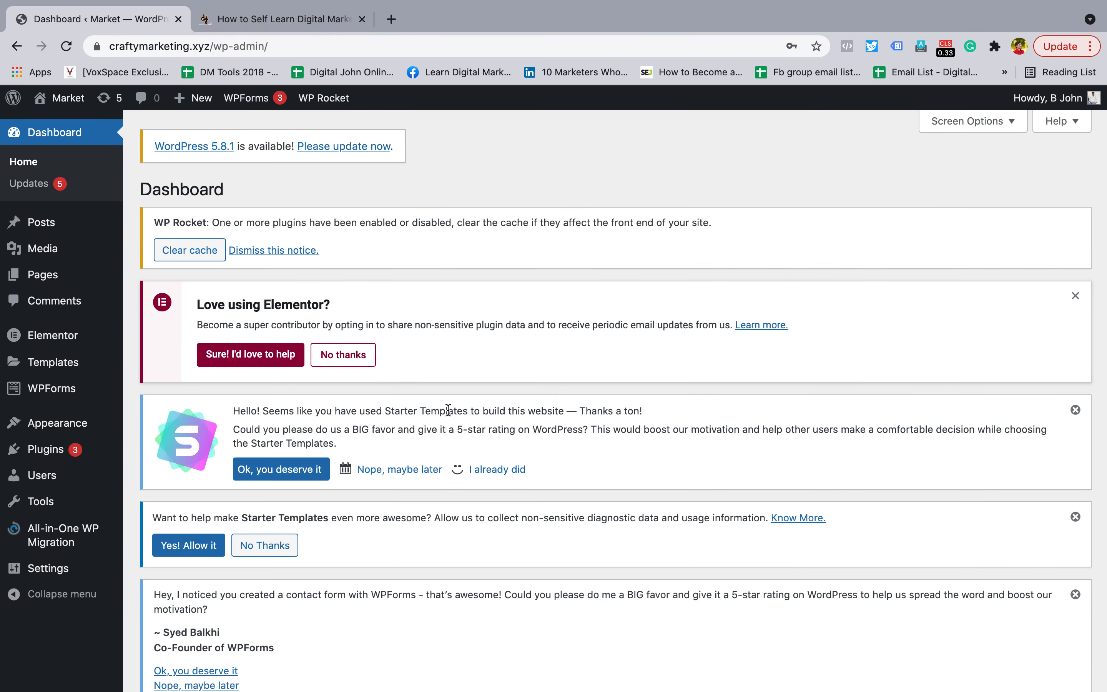
{"action": "scroll", "coordinate": [448, 410], "scroll_direction": "down", "scroll_amount": 2}
{"action": "mouse_move", "coordinate": [45, 449]}
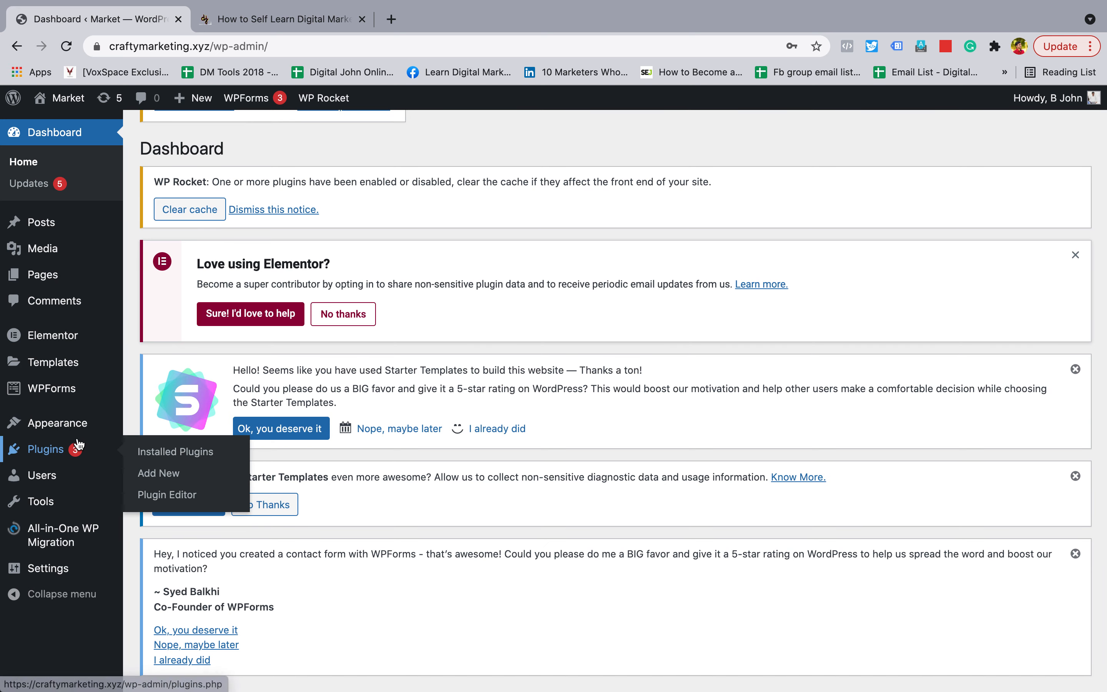
{"action": "left_click", "coordinate": [159, 474]}
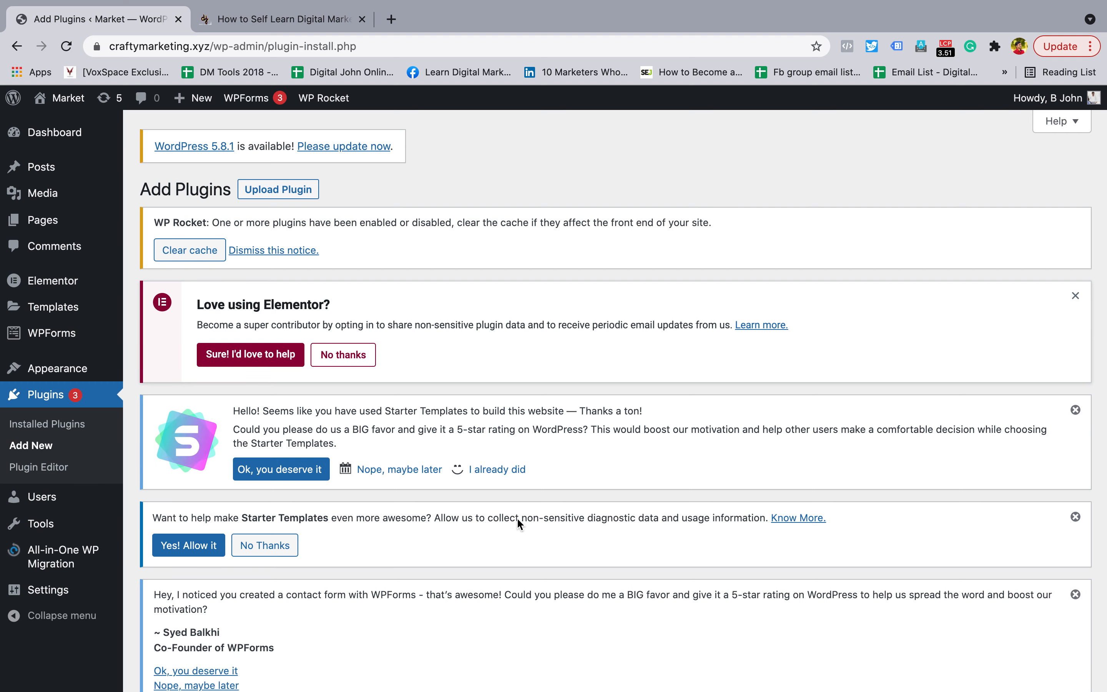
Search the plugin directory for "easy table of contents"
{"action": "scroll", "coordinate": [518, 518], "scroll_direction": "down", "scroll_amount": 10}
{"action": "scroll", "coordinate": [518, 520], "scroll_direction": "up", "scroll_amount": 8}
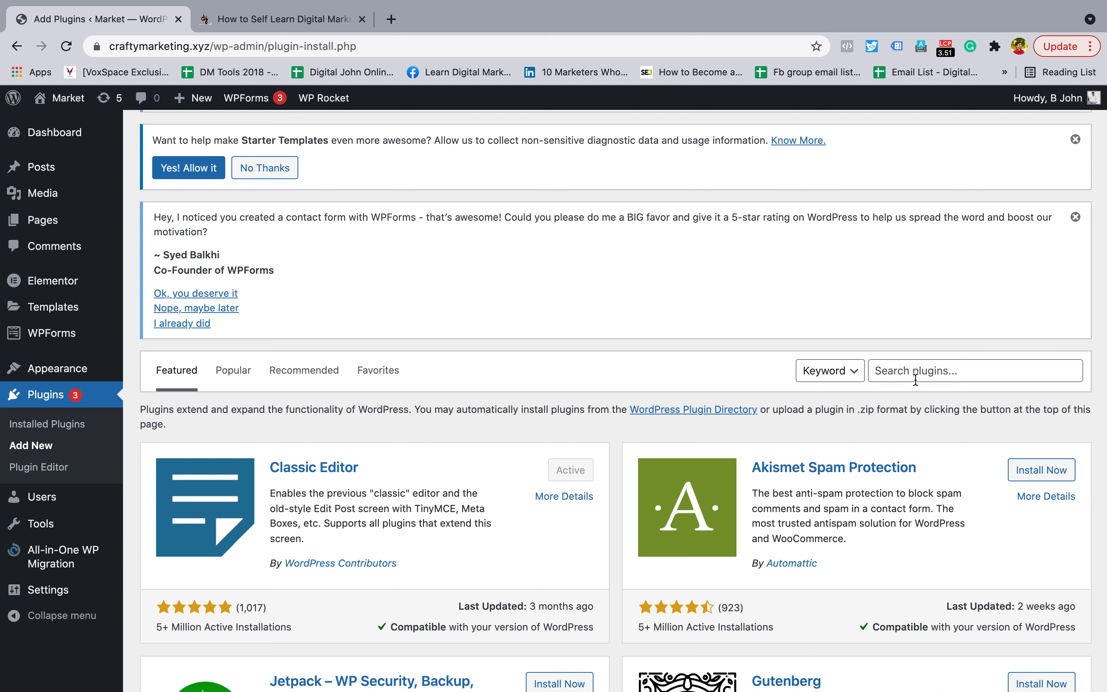
{"action": "left_click", "coordinate": [917, 377]}
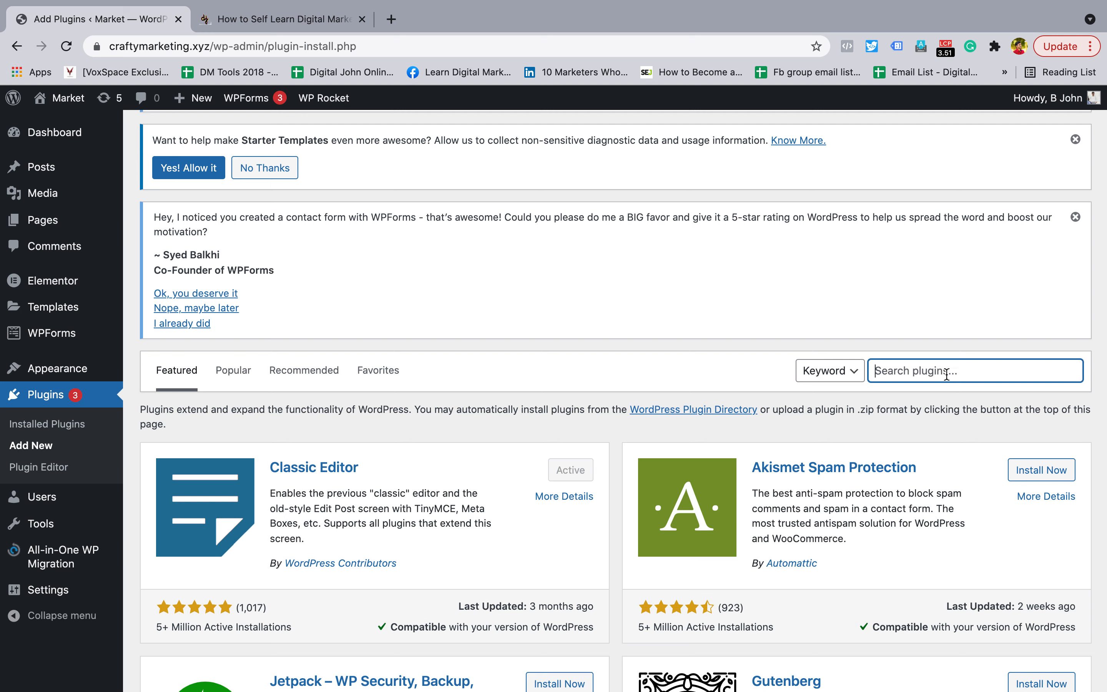
{"action": "type", "text": "easy table of. contents"}
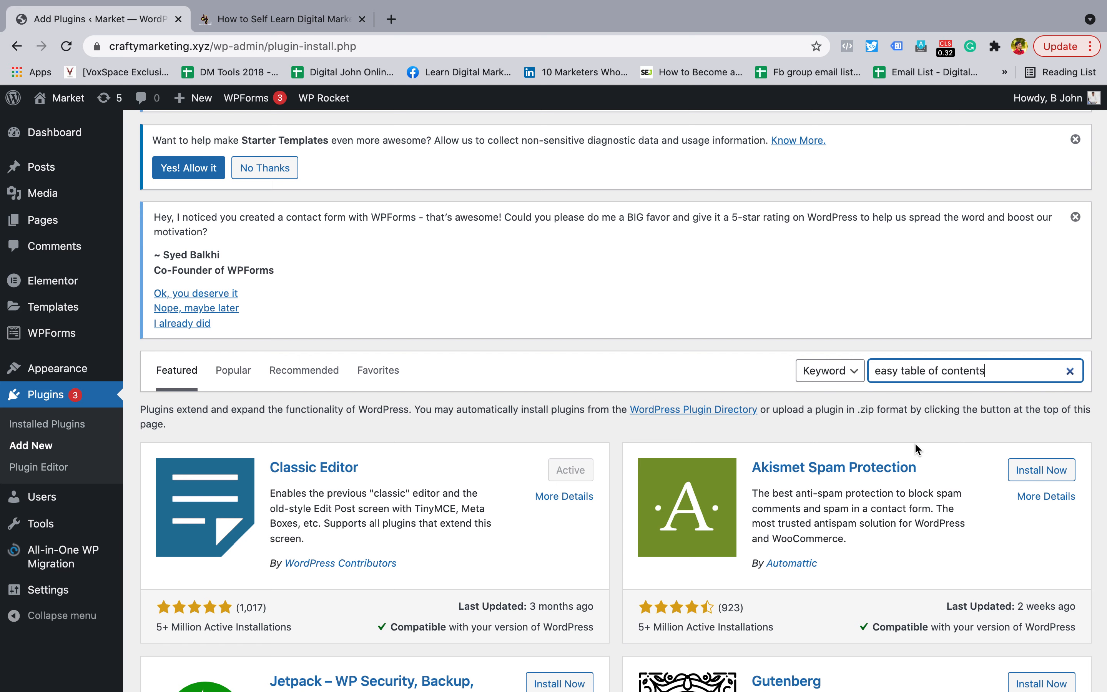
{"action": "key", "text": "Return"}
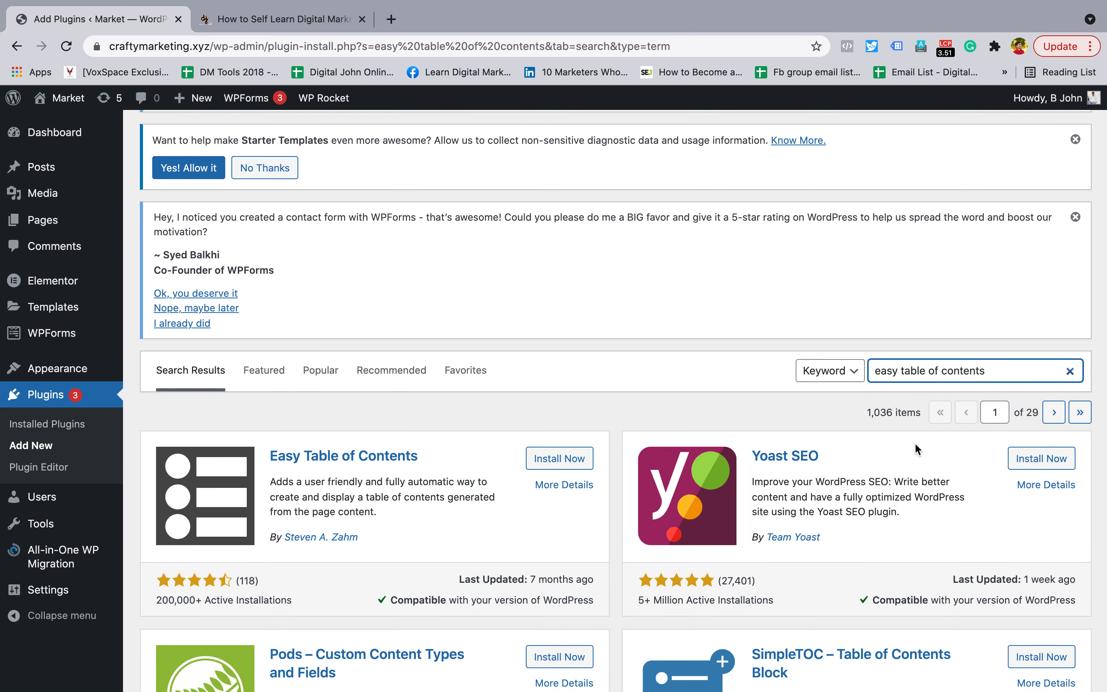
Install and activate the Easy Table of Contents plugin
{"action": "left_click", "coordinate": [762, 410]}
{"action": "scroll", "coordinate": [763, 409], "scroll_direction": "down", "scroll_amount": 5}
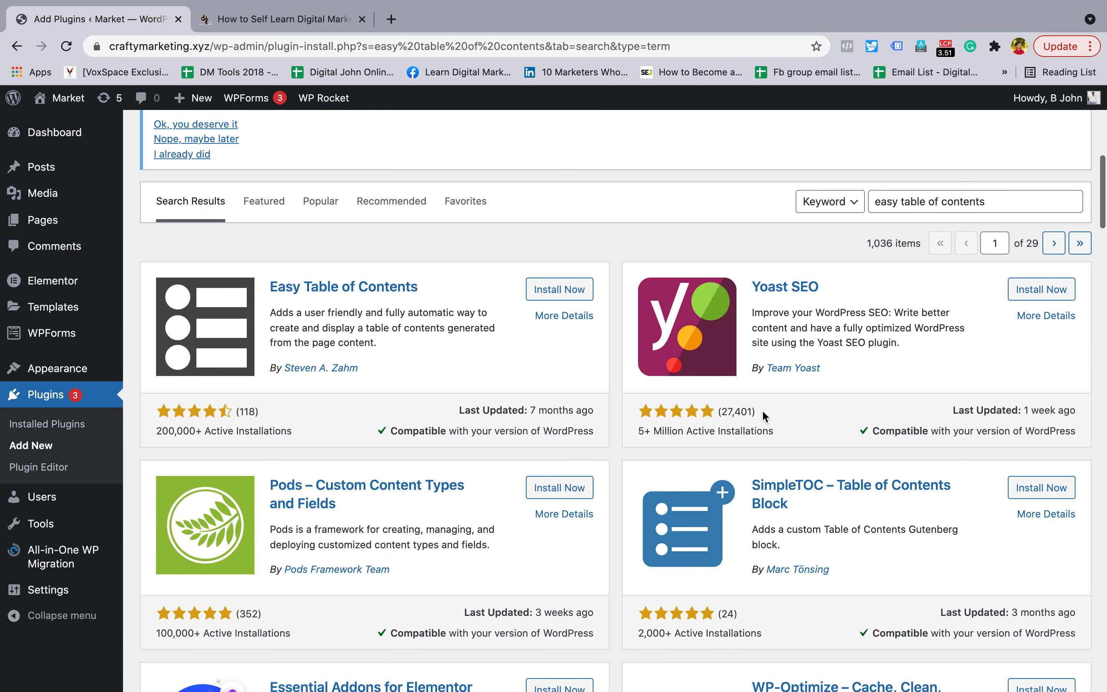
{"action": "scroll", "coordinate": [762, 409], "scroll_direction": "up", "scroll_amount": 3}
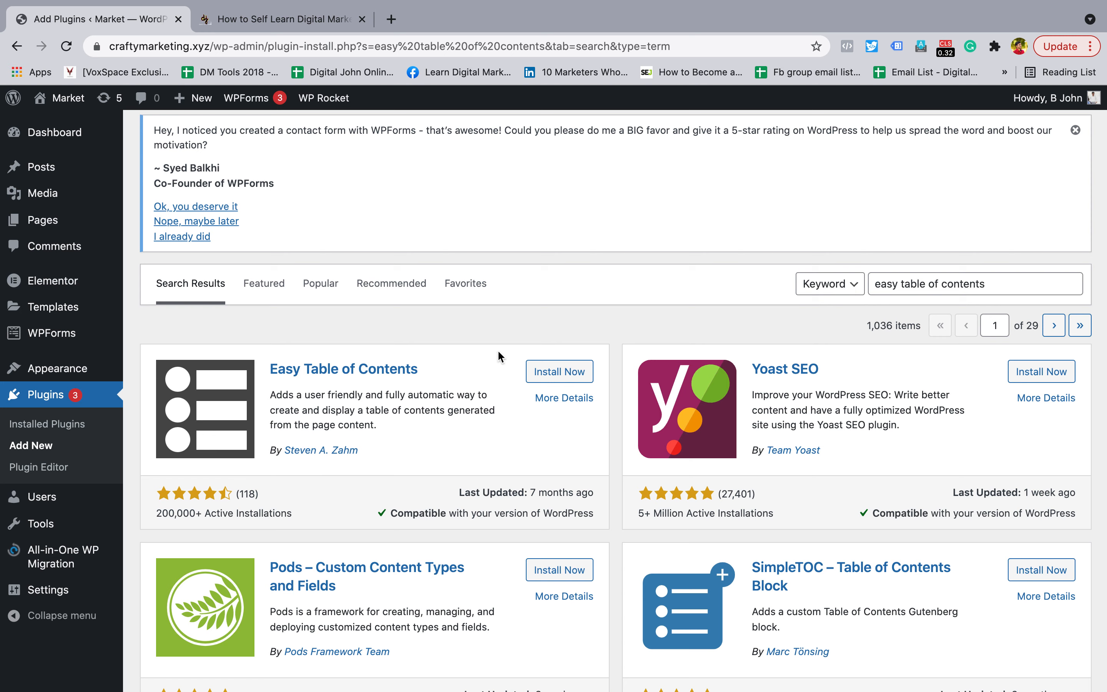
{"action": "left_click", "coordinate": [556, 376]}
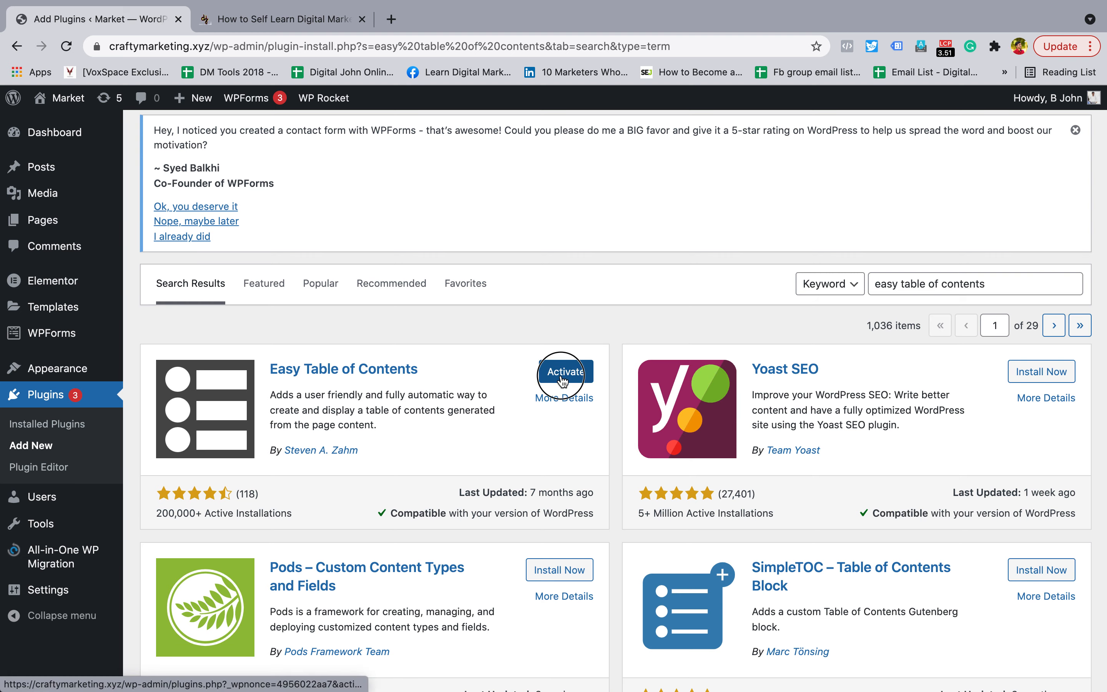
{"action": "left_click", "coordinate": [564, 373]}
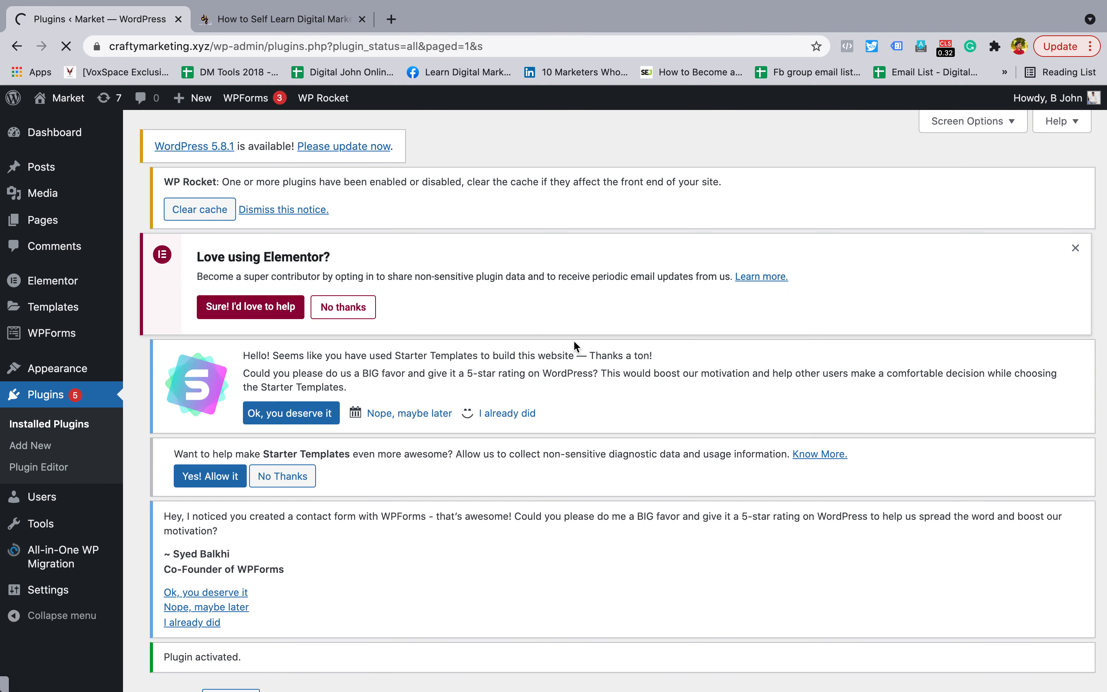
Find Easy Table of Contents among the installed plugins and open its settings
{"action": "scroll", "coordinate": [574, 342], "scroll_direction": "down", "scroll_amount": 15}
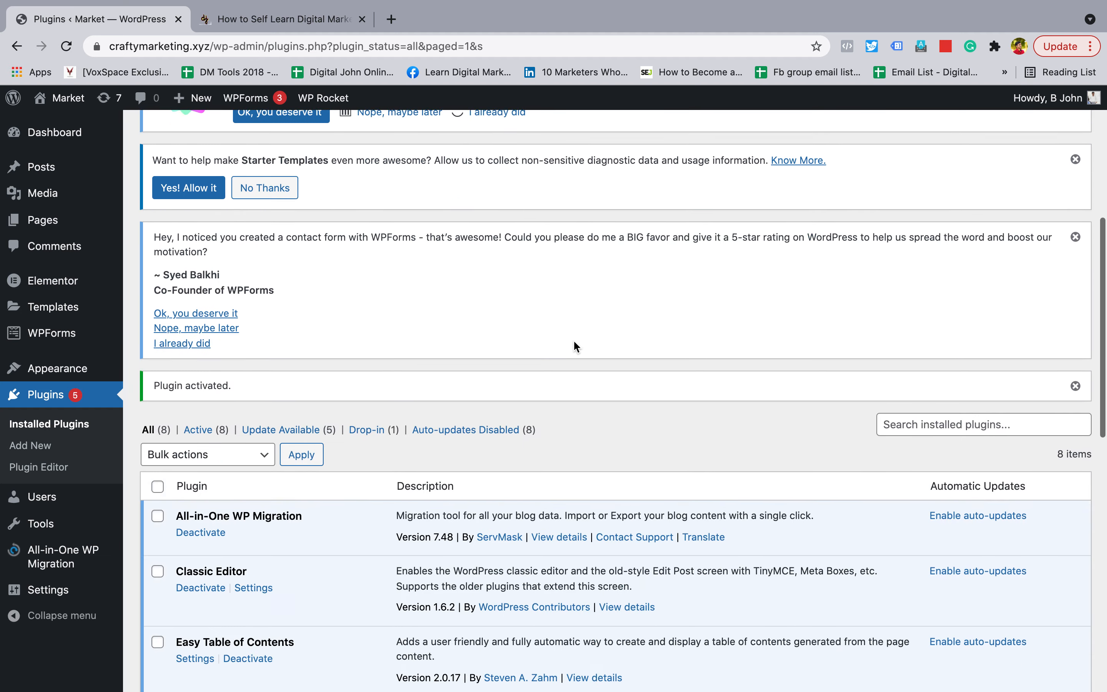
{"action": "scroll", "coordinate": [573, 339], "scroll_direction": "down", "scroll_amount": 6}
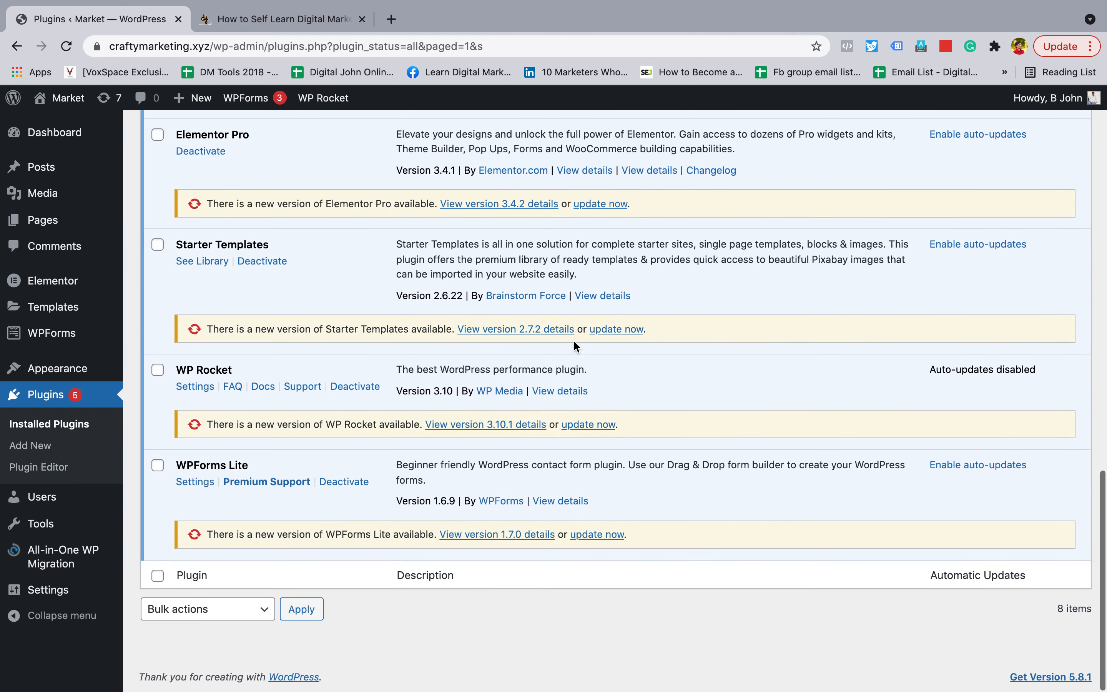
{"action": "scroll", "coordinate": [227, 553], "scroll_direction": "up", "scroll_amount": 3}
{"action": "scroll", "coordinate": [226, 550], "scroll_direction": "up", "scroll_amount": 8}
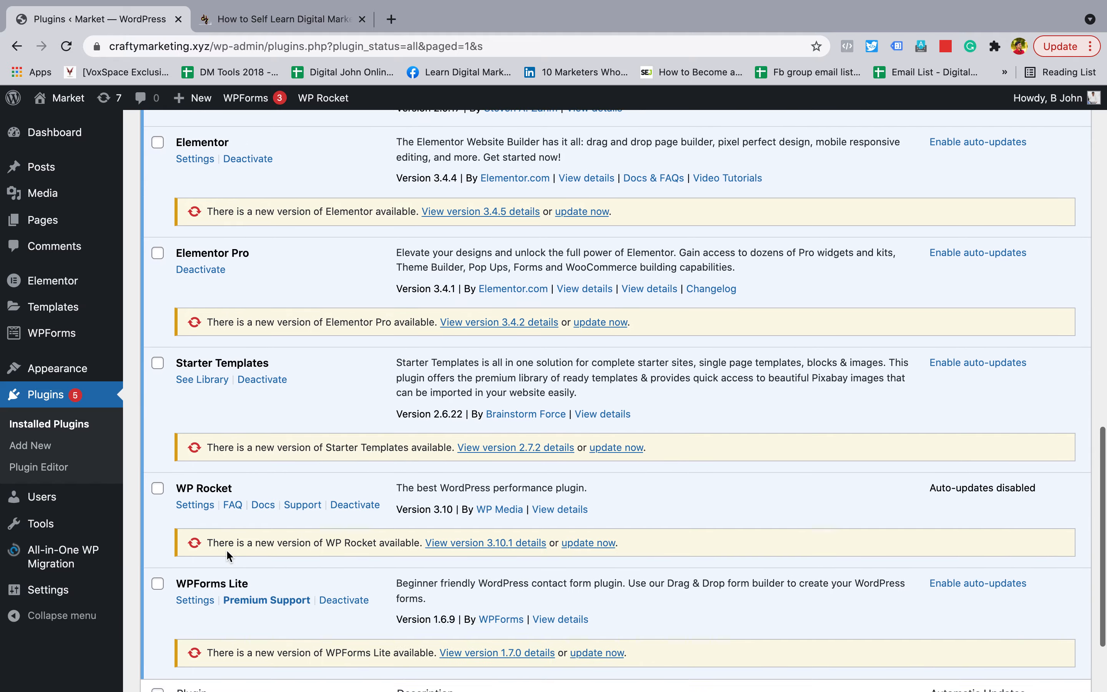
{"action": "left_click", "coordinate": [203, 483]}
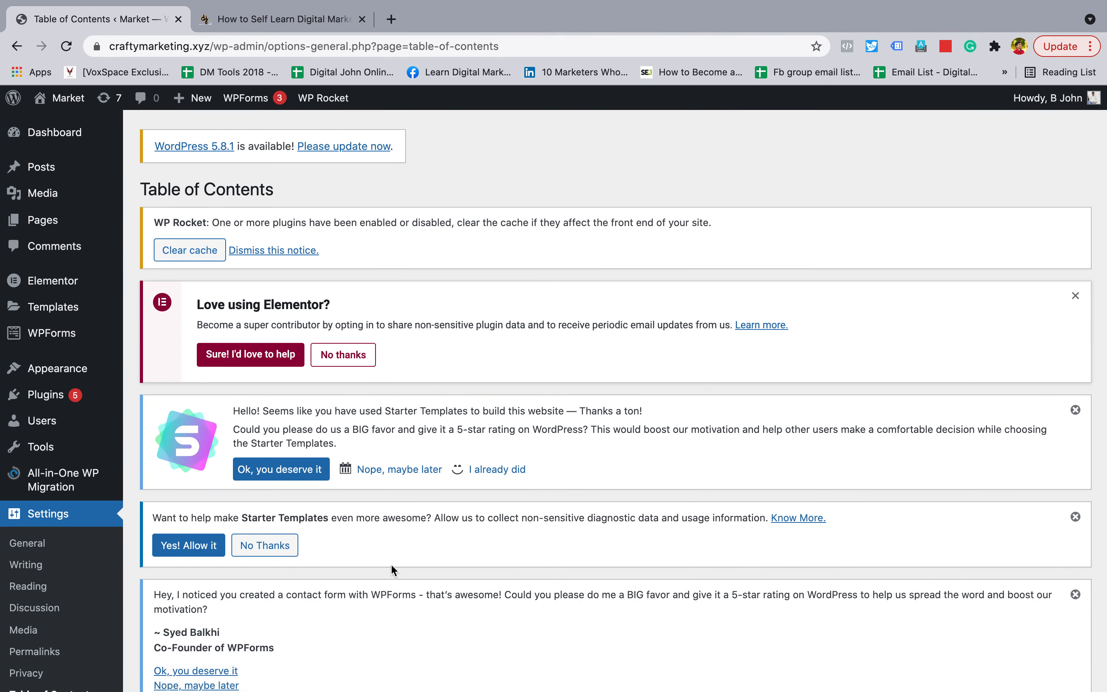
Enable table of contents support for Posts instead of Pages, and turn on Auto Insert for Posts
{"action": "scroll", "coordinate": [391, 563], "scroll_direction": "down", "scroll_amount": 5}
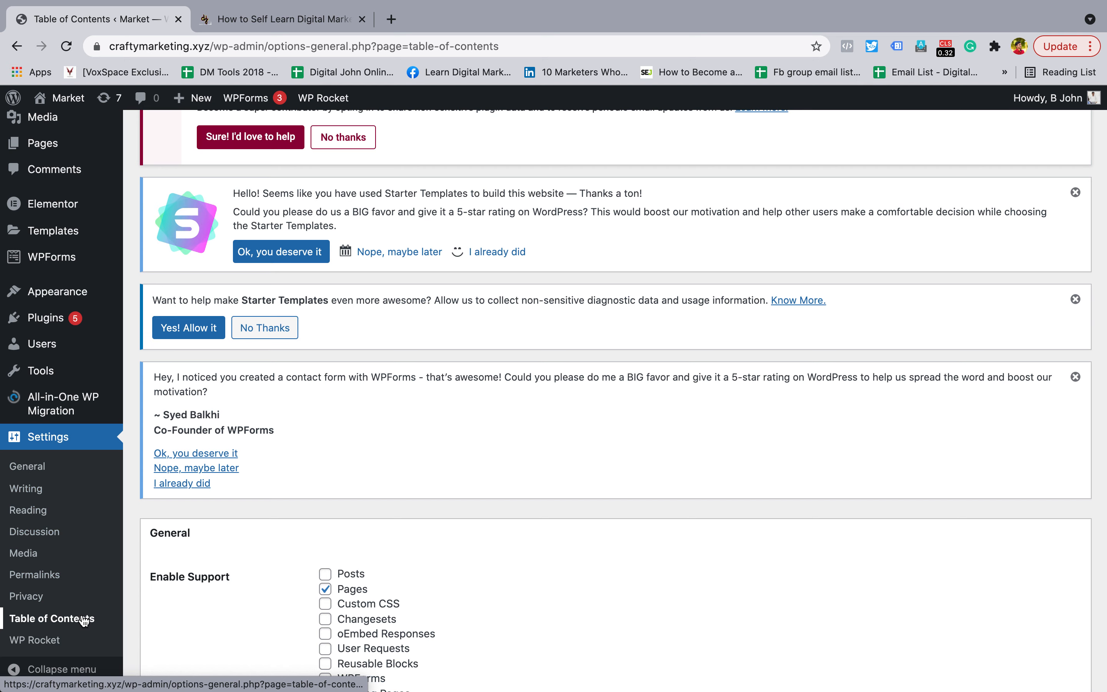
{"action": "scroll", "coordinate": [467, 524], "scroll_direction": "down", "scroll_amount": 5}
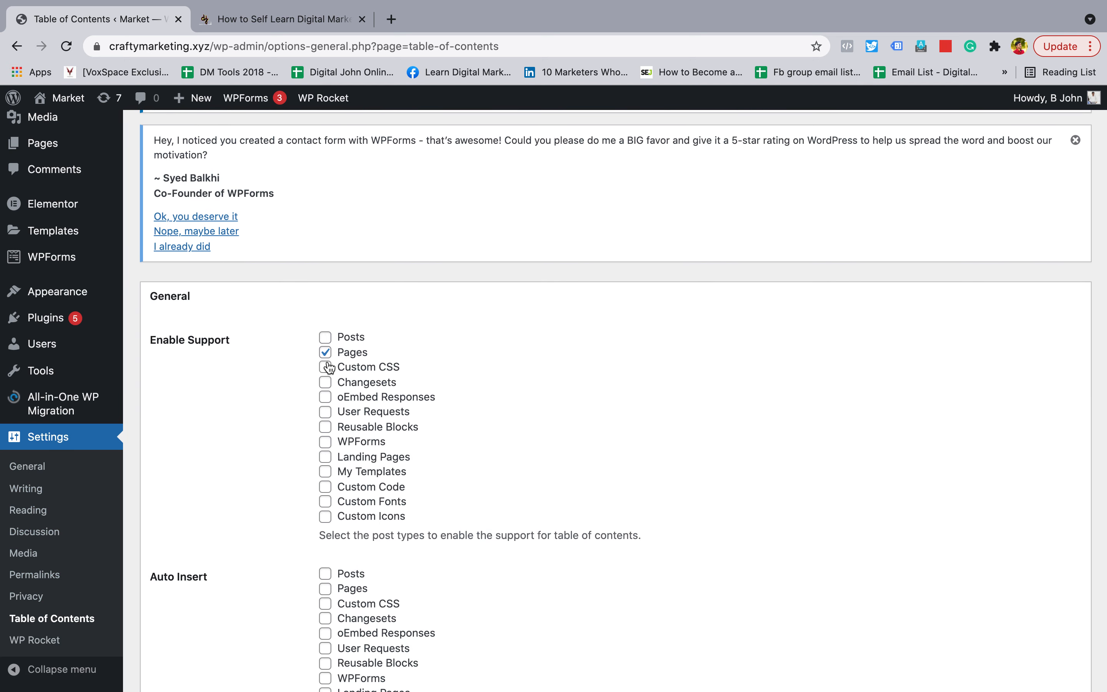
{"action": "left_click", "coordinate": [325, 352]}
{"action": "left_click", "coordinate": [325, 341]}
{"action": "scroll", "coordinate": [281, 421], "scroll_direction": "down", "scroll_amount": 5}
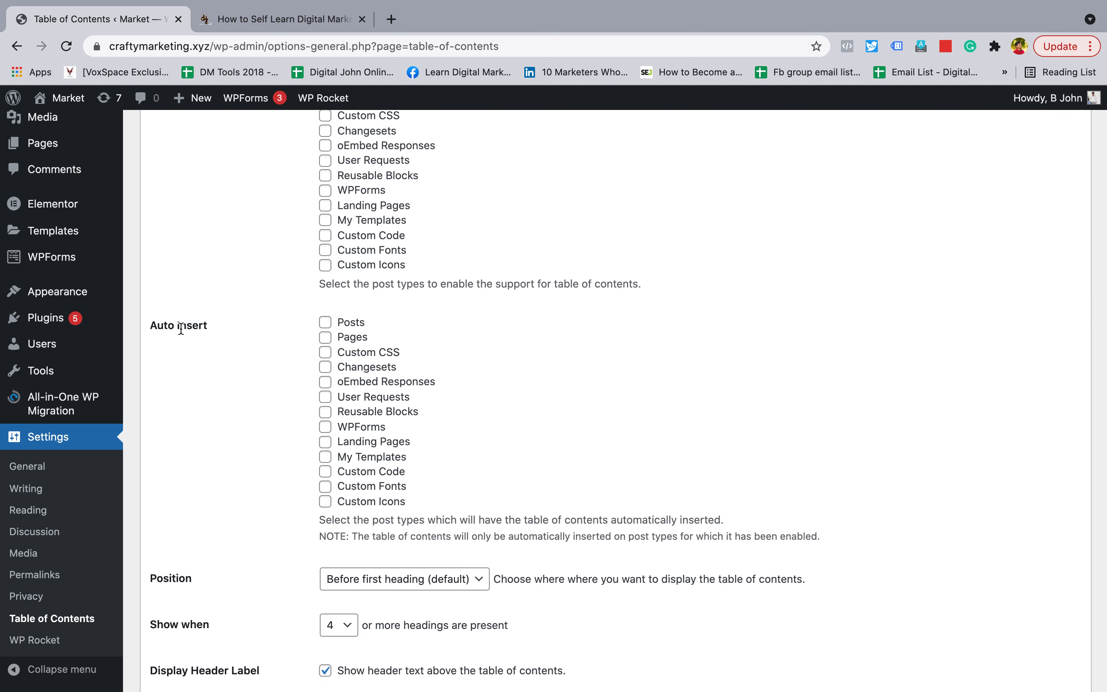
{"action": "left_click", "coordinate": [326, 323]}
Set the table of contents position to Top
{"action": "scroll", "coordinate": [237, 483], "scroll_direction": "down", "scroll_amount": 3}
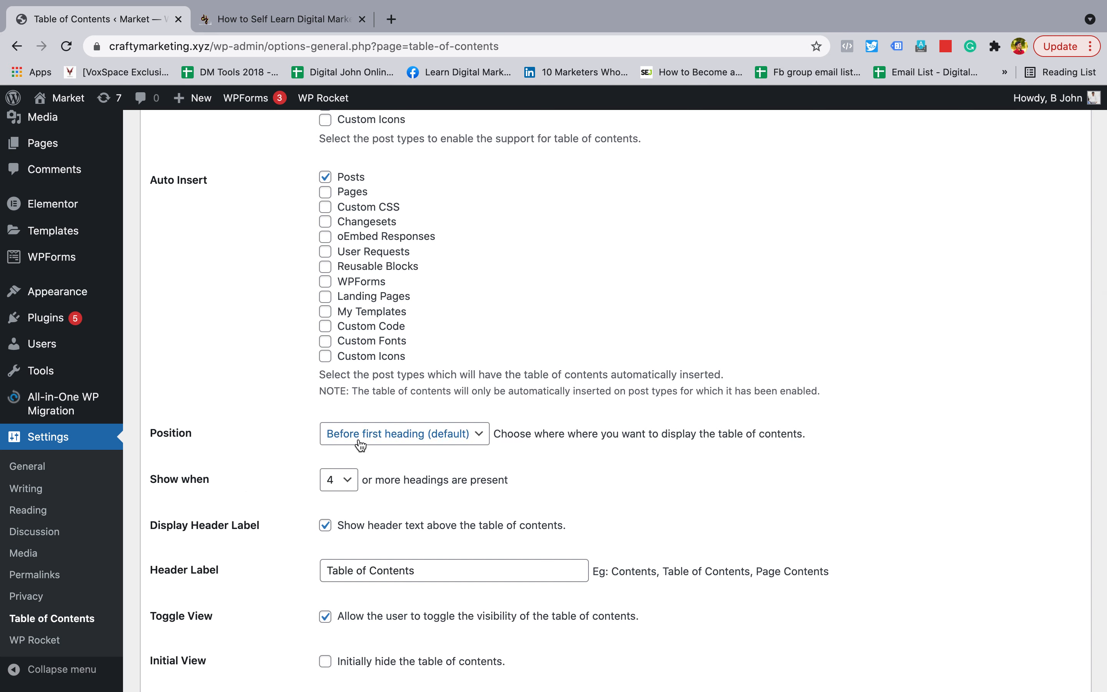
{"action": "left_click", "coordinate": [479, 443]}
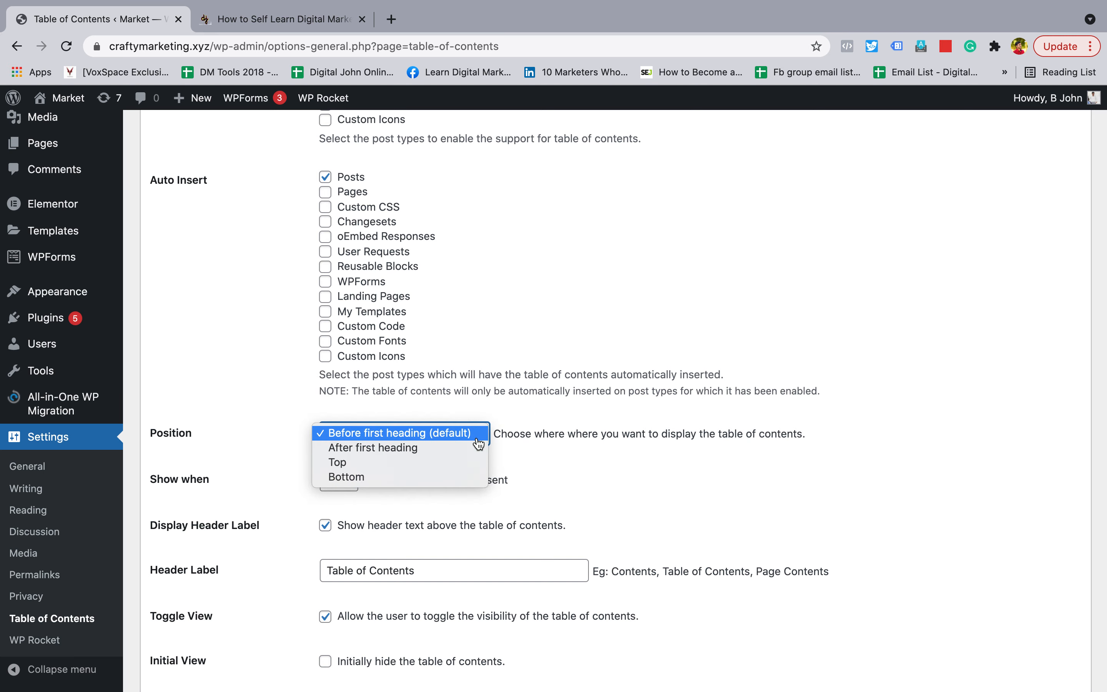
{"action": "left_click", "coordinate": [467, 462]}
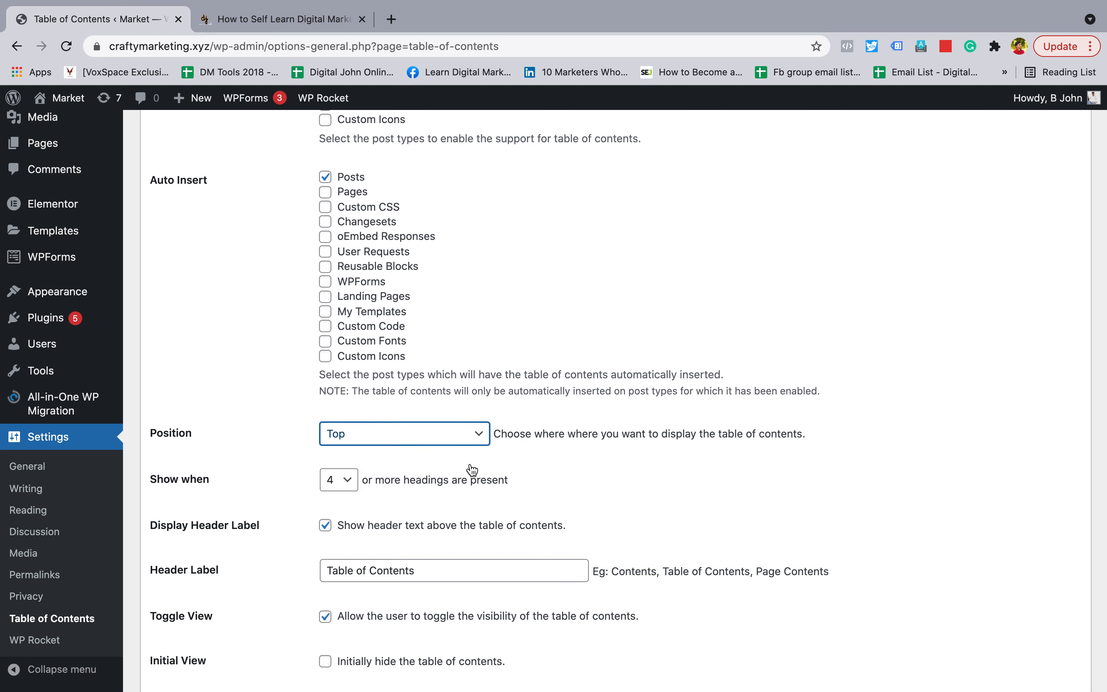
{"action": "left_click", "coordinate": [246, 449]}
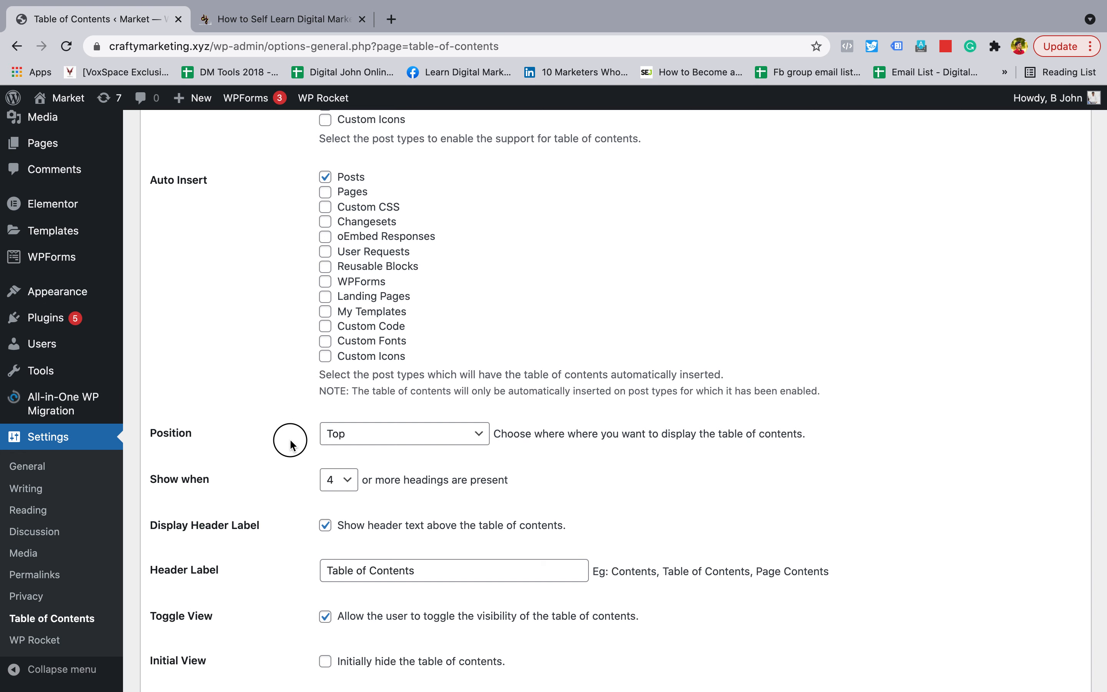
{"action": "scroll", "coordinate": [290, 443], "scroll_direction": "down", "scroll_amount": 3}
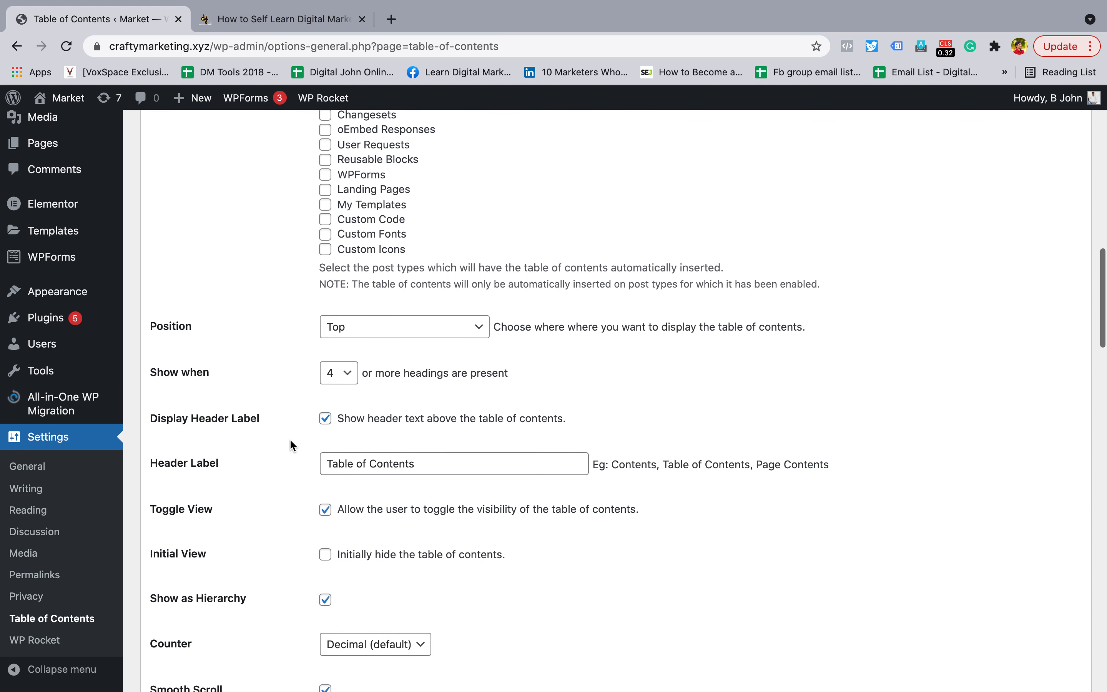
{"action": "left_click", "coordinate": [483, 328]}
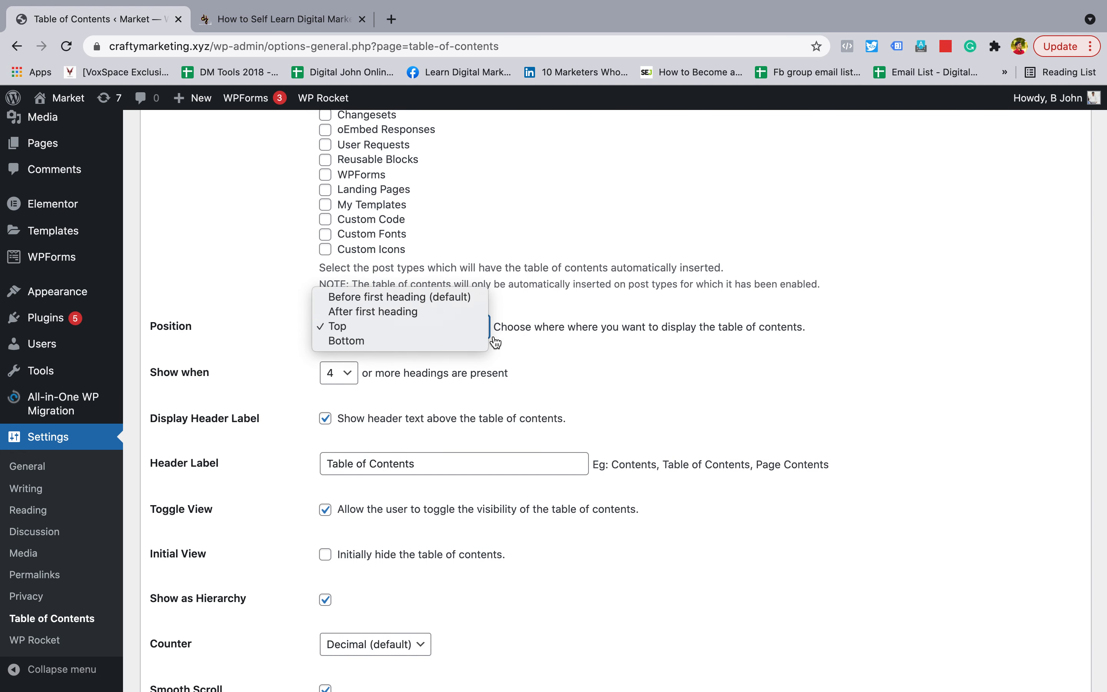
{"action": "left_click", "coordinate": [459, 331]}
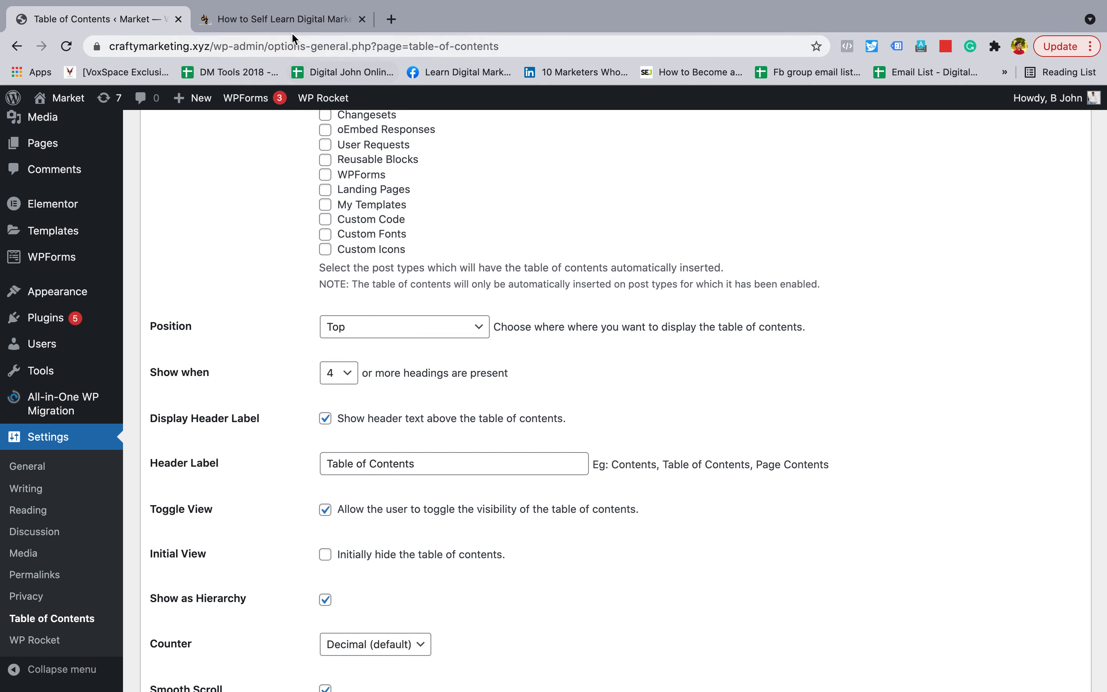
Examine the example blog post's Blog Index and its first numbered section heading
{"action": "left_click", "coordinate": [284, 19]}
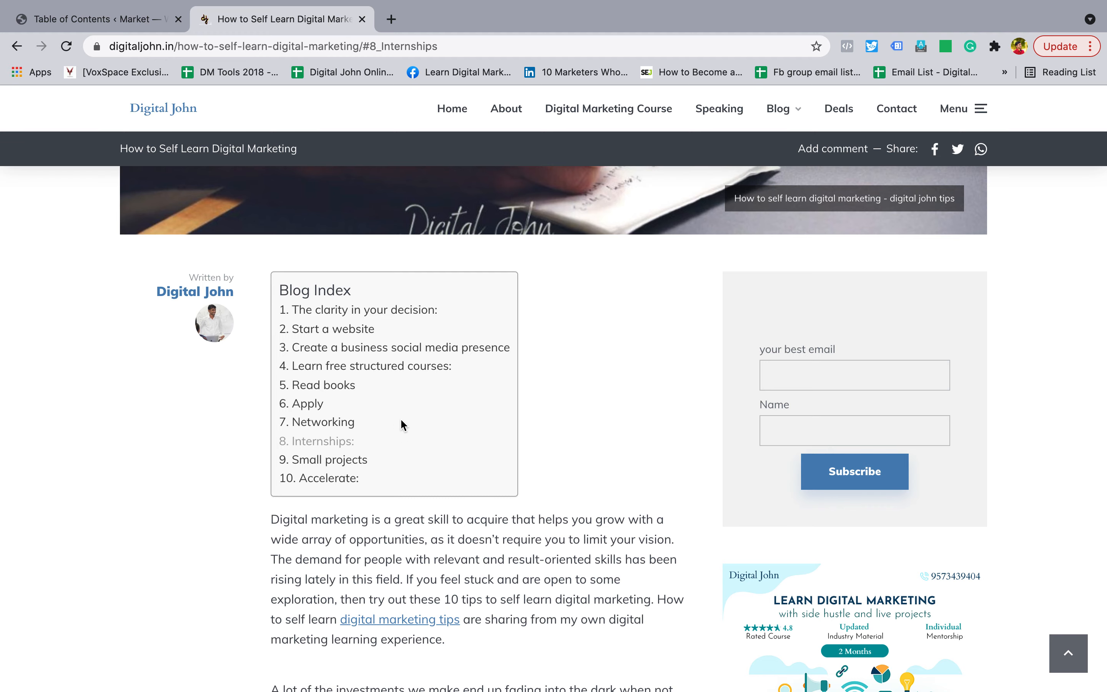
{"action": "scroll", "coordinate": [400, 418], "scroll_direction": "down", "scroll_amount": 15}
{"action": "scroll", "coordinate": [403, 425], "scroll_direction": "down", "scroll_amount": 4}
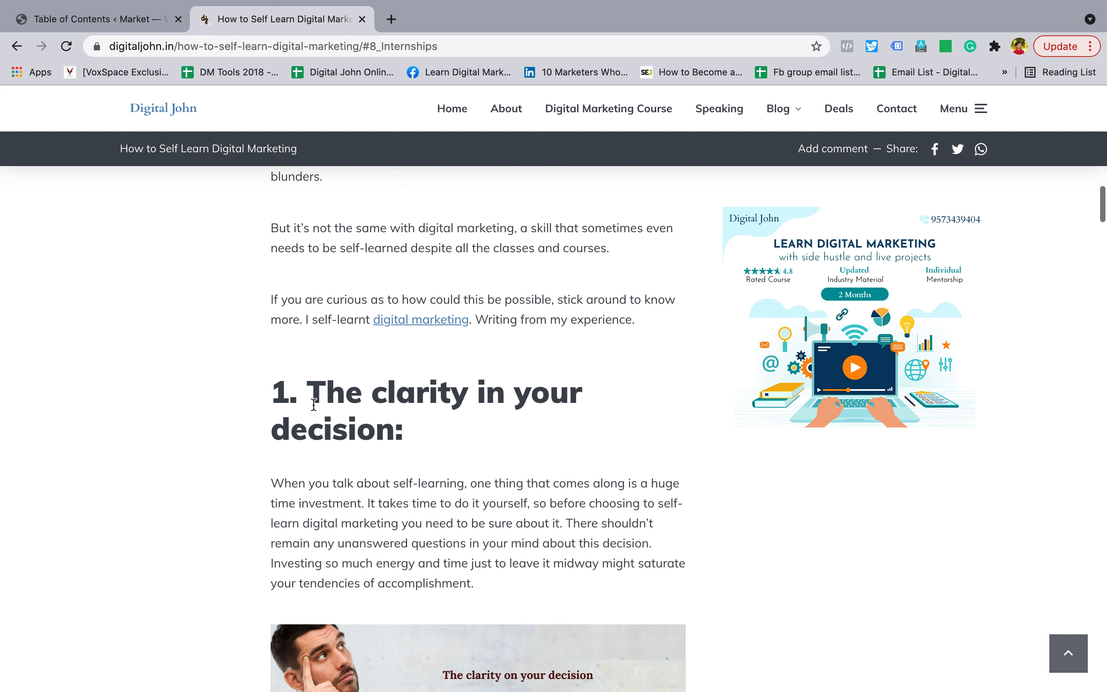
{"action": "left_click_drag", "start_coordinate": [276, 390], "coordinate": [426, 428]}
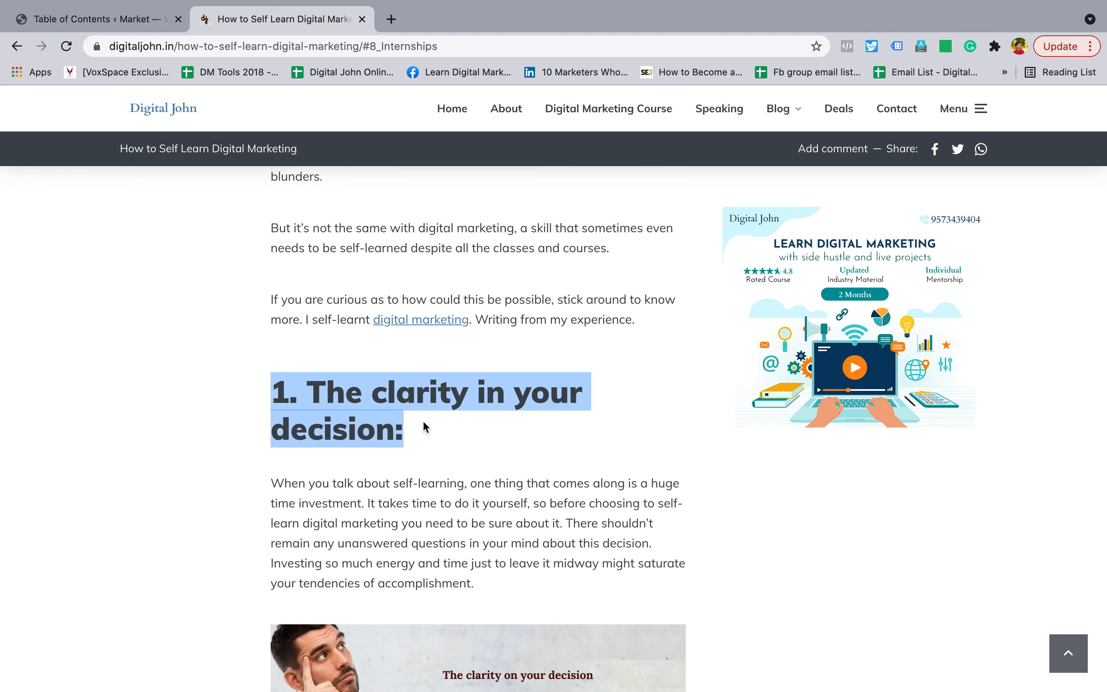
{"action": "scroll", "coordinate": [426, 425], "scroll_direction": "up", "scroll_amount": 10}
{"action": "scroll", "coordinate": [423, 421], "scroll_direction": "up", "scroll_amount": 8}
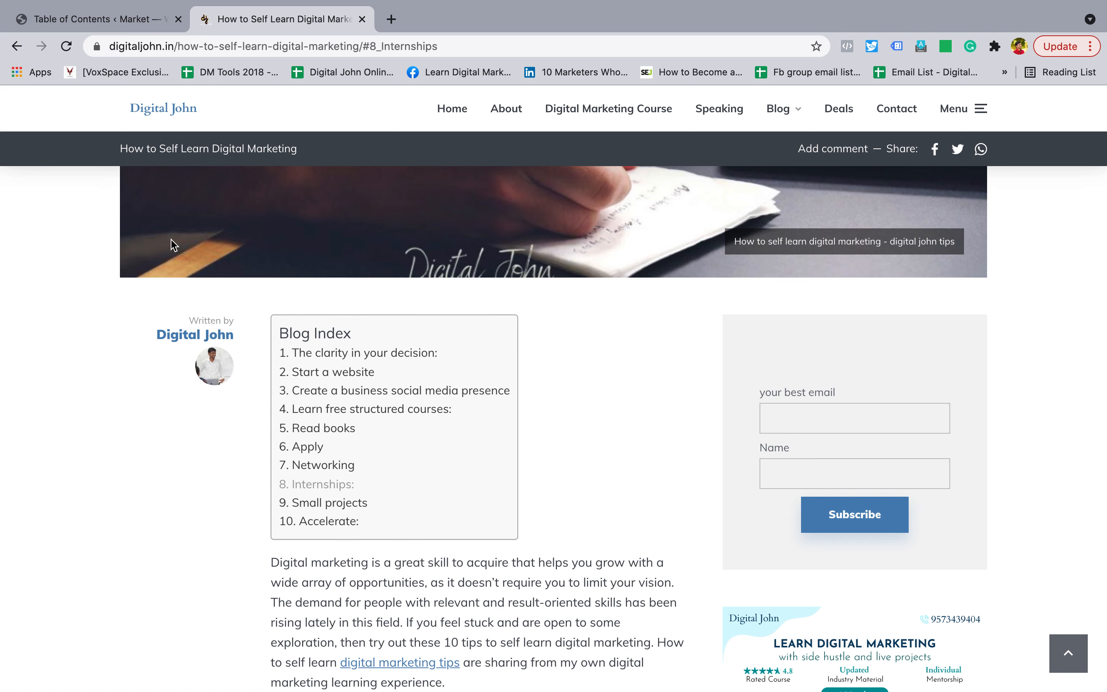
Return to the plugin settings and set the table of contents to show when 2 or more headings are present
{"action": "left_click", "coordinate": [133, 27]}
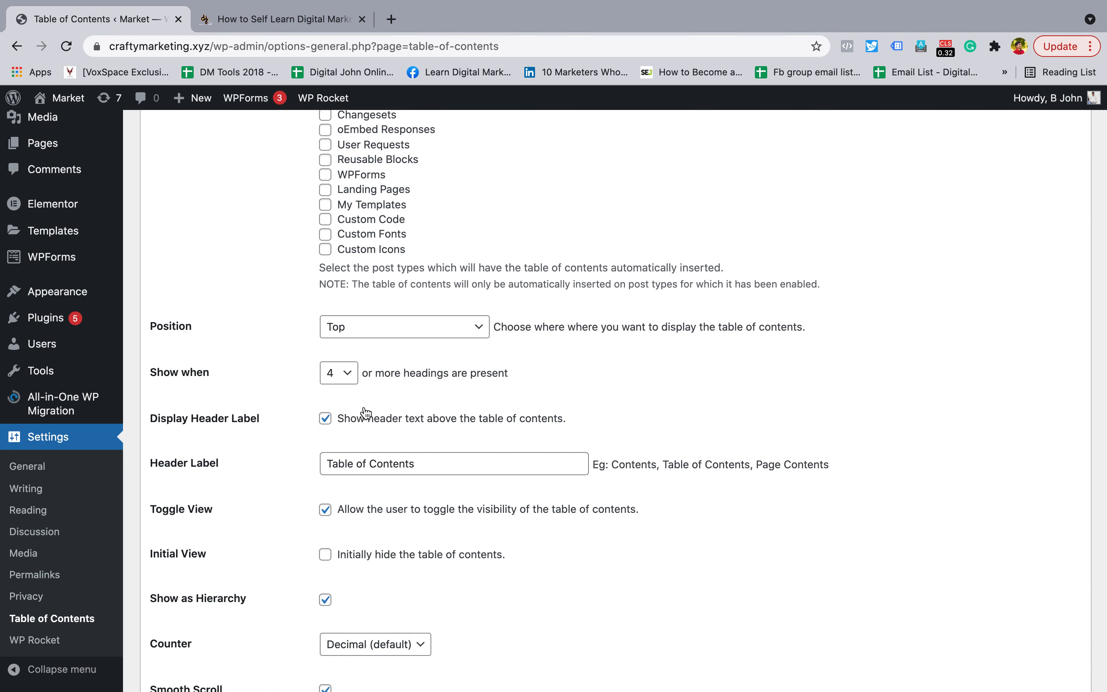
{"action": "left_click", "coordinate": [356, 384]}
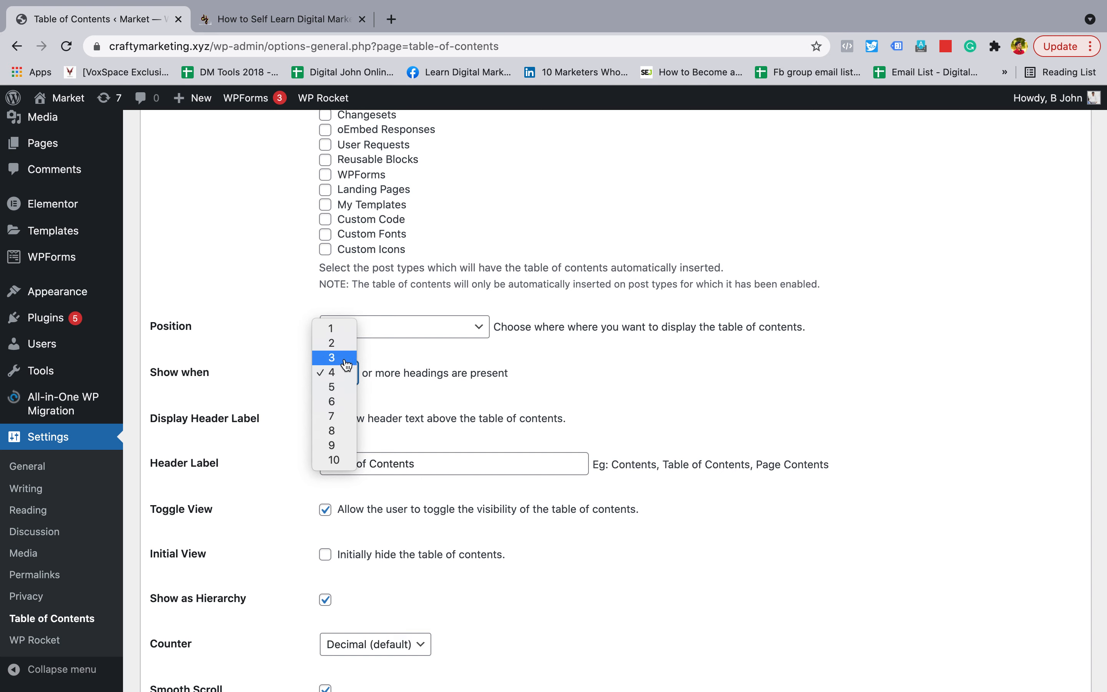
{"action": "left_click", "coordinate": [341, 349]}
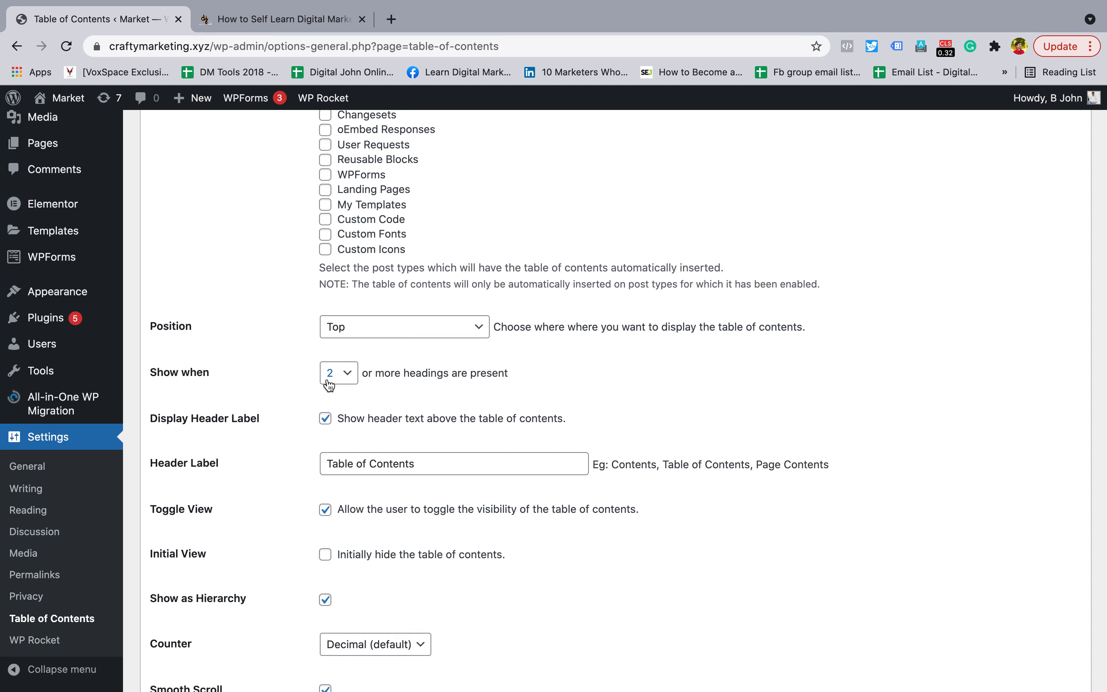
{"action": "left_click", "coordinate": [329, 386]}
{"action": "left_click", "coordinate": [336, 442]}
{"action": "left_click", "coordinate": [294, 379]}
{"action": "left_click", "coordinate": [344, 373]}
{"action": "left_click", "coordinate": [333, 314]}
Replace the table of contents header label with "Blog Index", as used on the example blog post
{"action": "scroll", "coordinate": [420, 390], "scroll_direction": "down", "scroll_amount": 1}
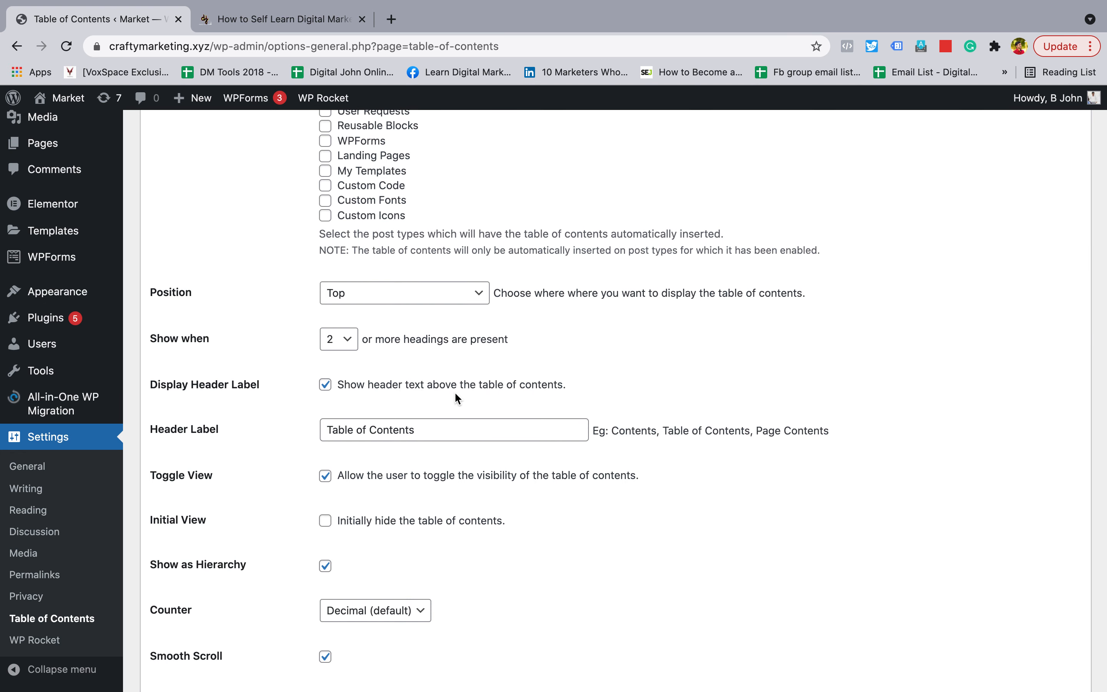
{"action": "left_click_drag", "start_coordinate": [456, 425], "coordinate": [286, 430]}
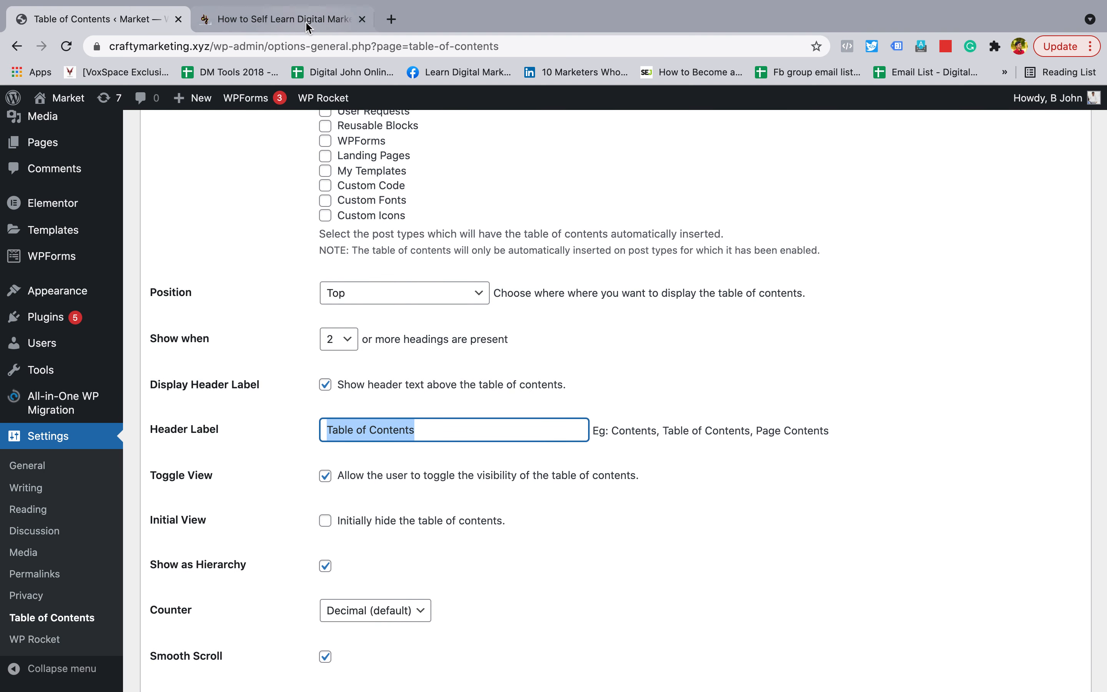
{"action": "left_click", "coordinate": [306, 23]}
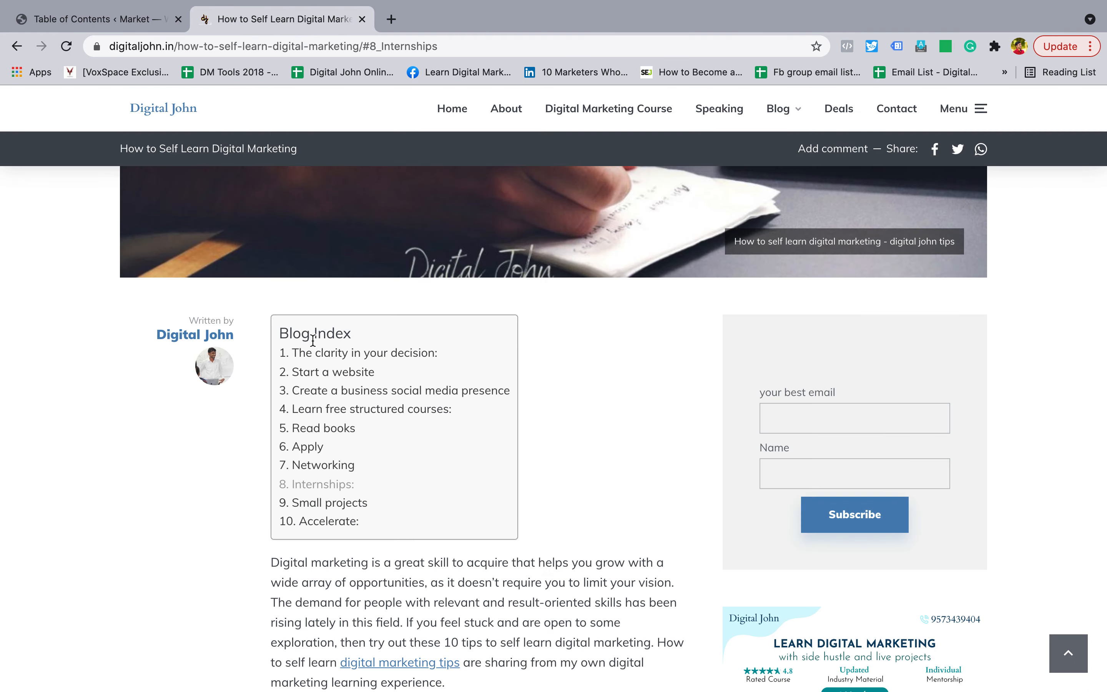
{"action": "left_click", "coordinate": [133, 20]}
{"action": "type", "text": "Blog Ind"}
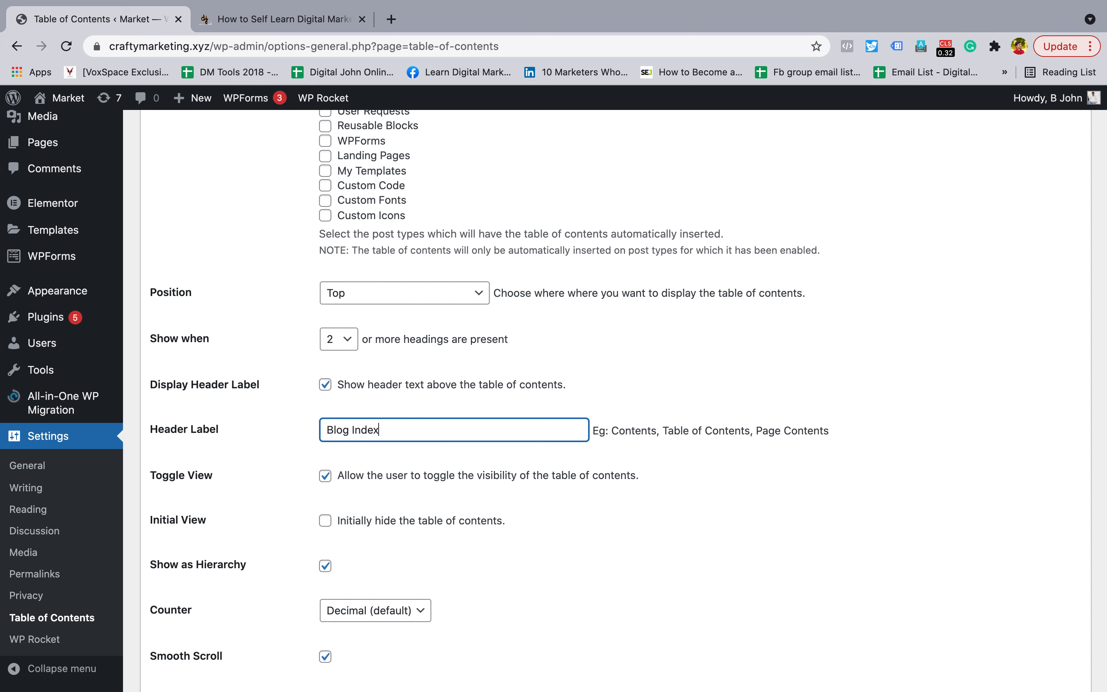
{"action": "type", "text": "ex"}
{"action": "left_click", "coordinate": [680, 503]}
Compare the settings with the example post's Blog Index box, and set the table of contents Counter to Numeric
{"action": "scroll", "coordinate": [718, 541], "scroll_direction": "down", "scroll_amount": 4}
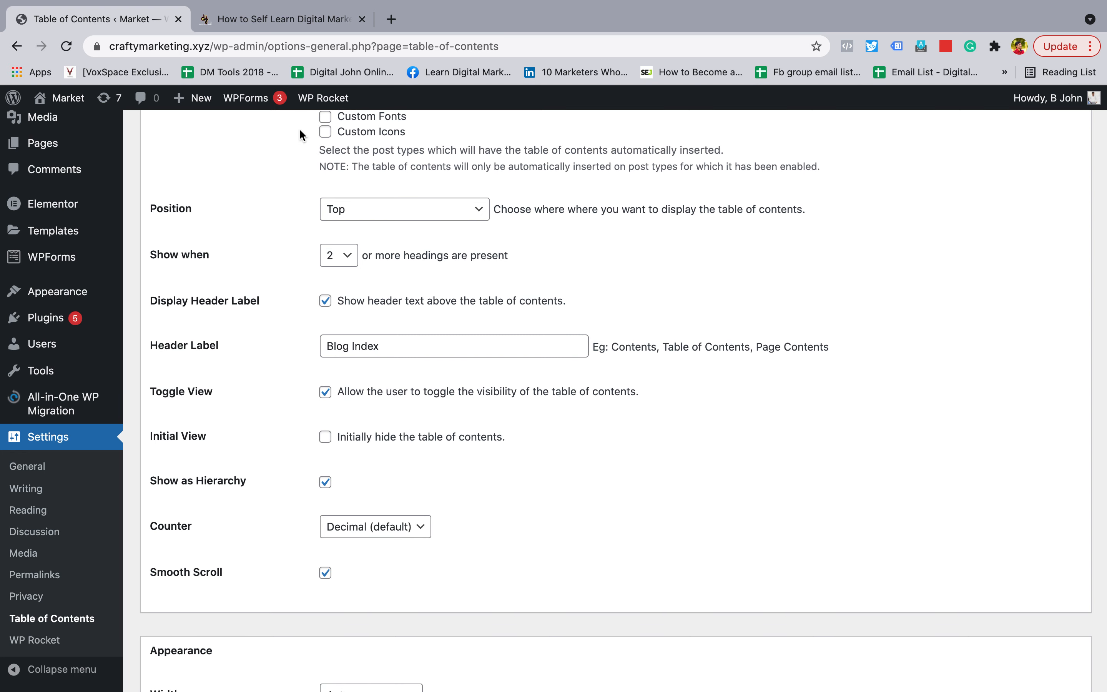
{"action": "left_click", "coordinate": [275, 21]}
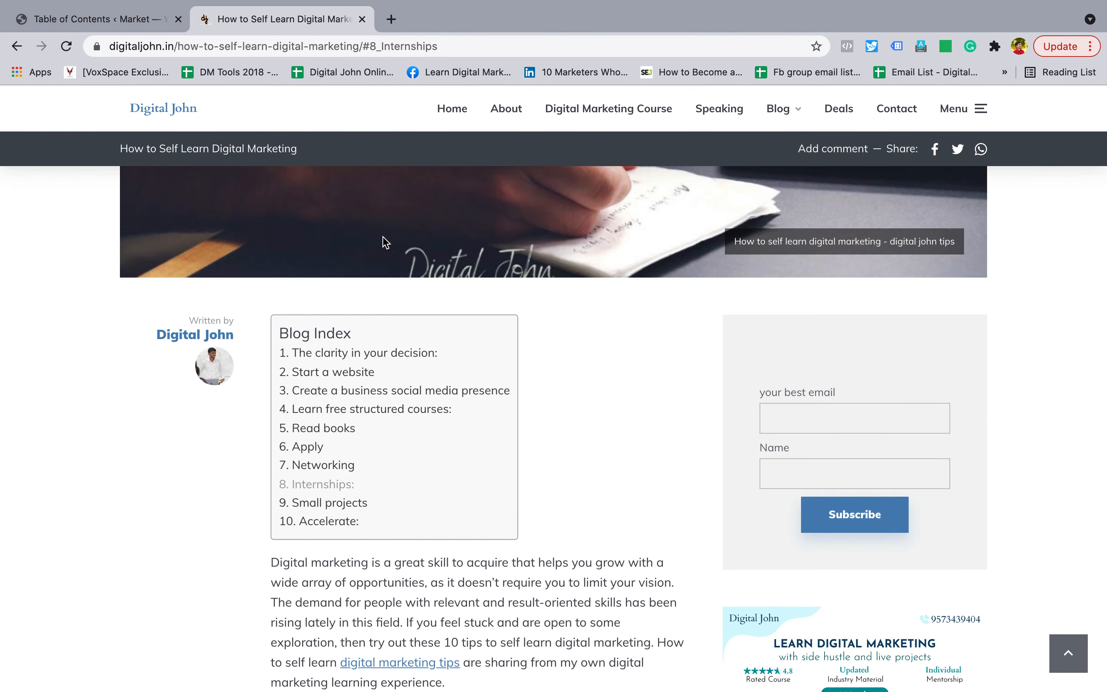
{"action": "left_click", "coordinate": [452, 329]}
{"action": "left_click", "coordinate": [129, 20]}
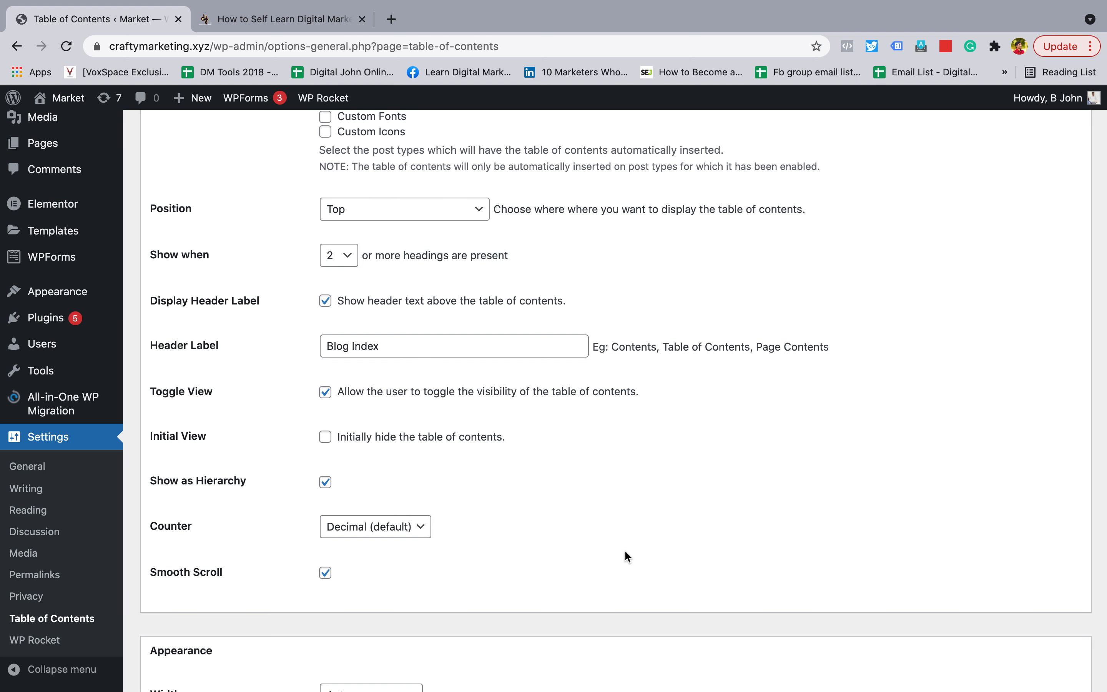
{"action": "scroll", "coordinate": [626, 554], "scroll_direction": "down", "scroll_amount": 3}
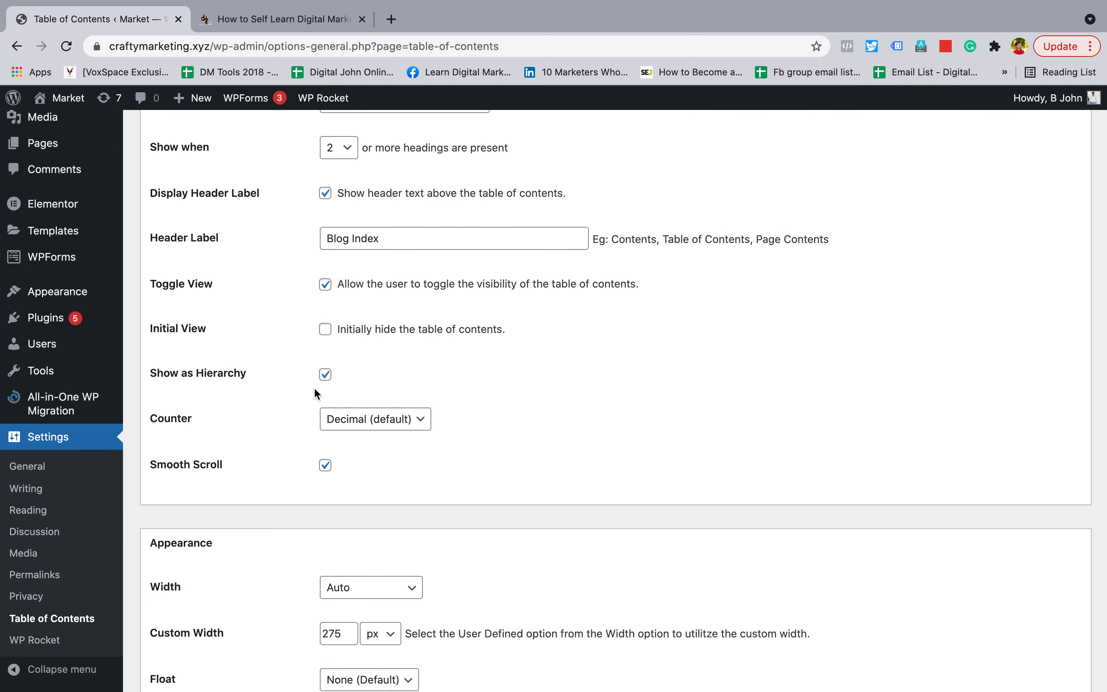
{"action": "left_click", "coordinate": [421, 421]}
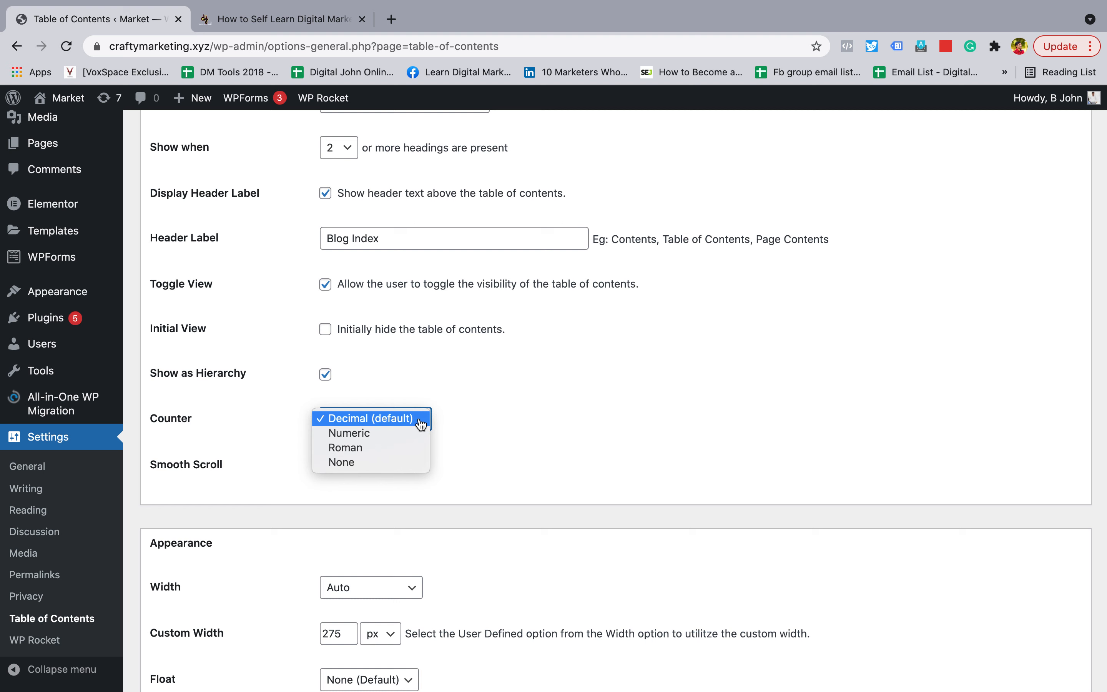
{"action": "left_click", "coordinate": [516, 428]}
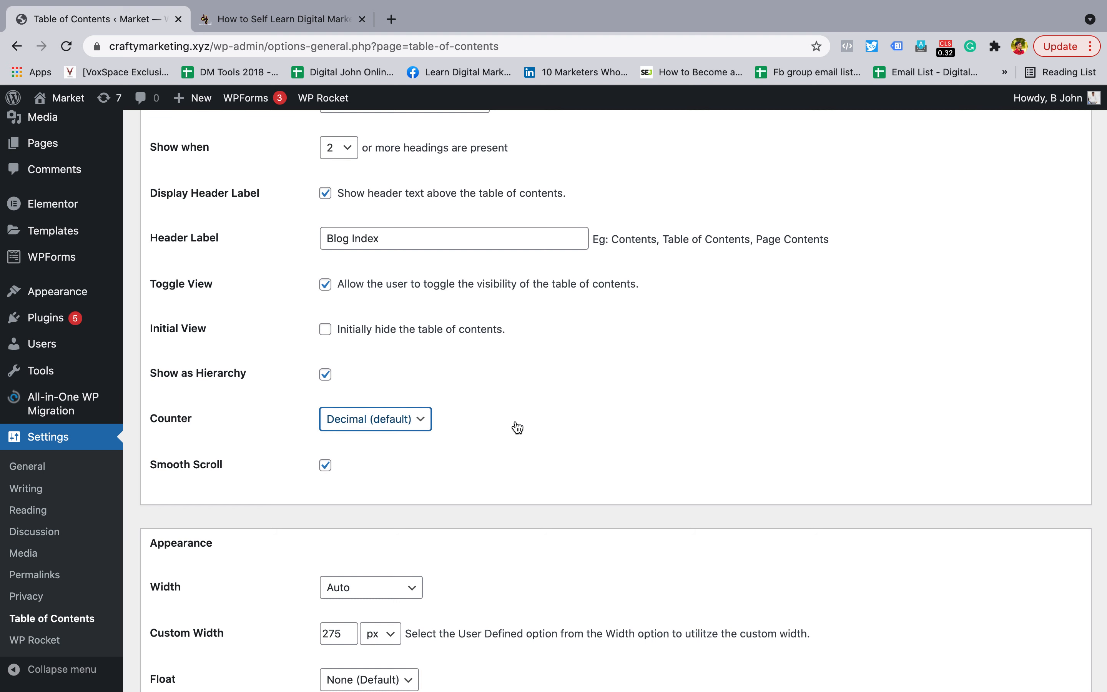
{"action": "left_click", "coordinate": [288, 20]}
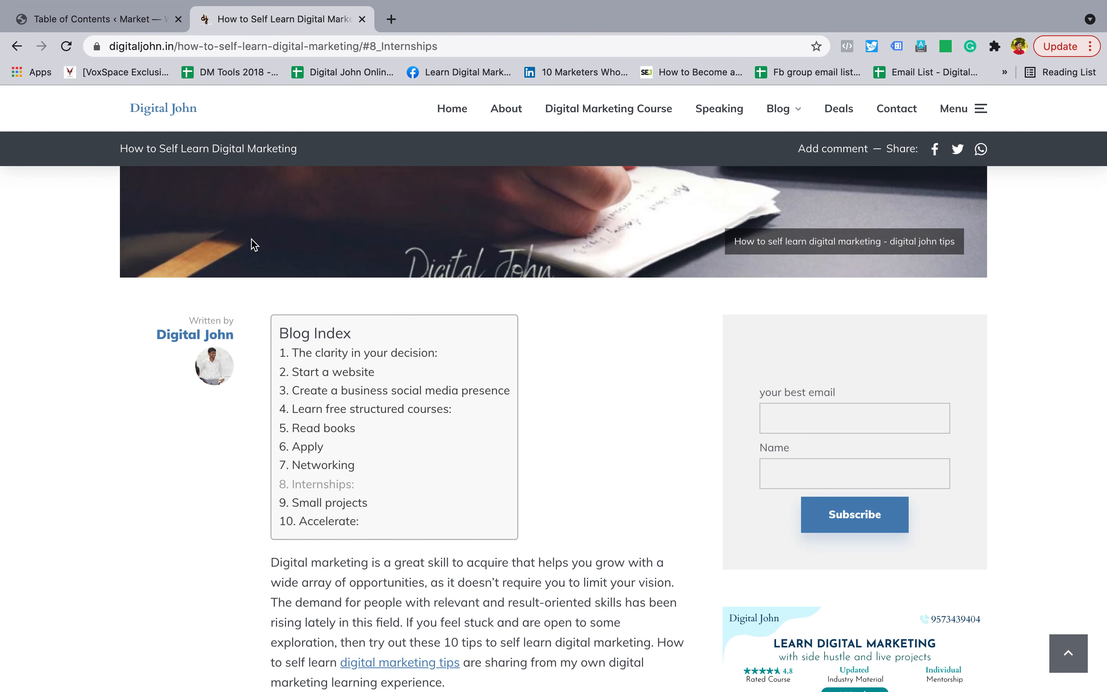
{"action": "left_click", "coordinate": [133, 20]}
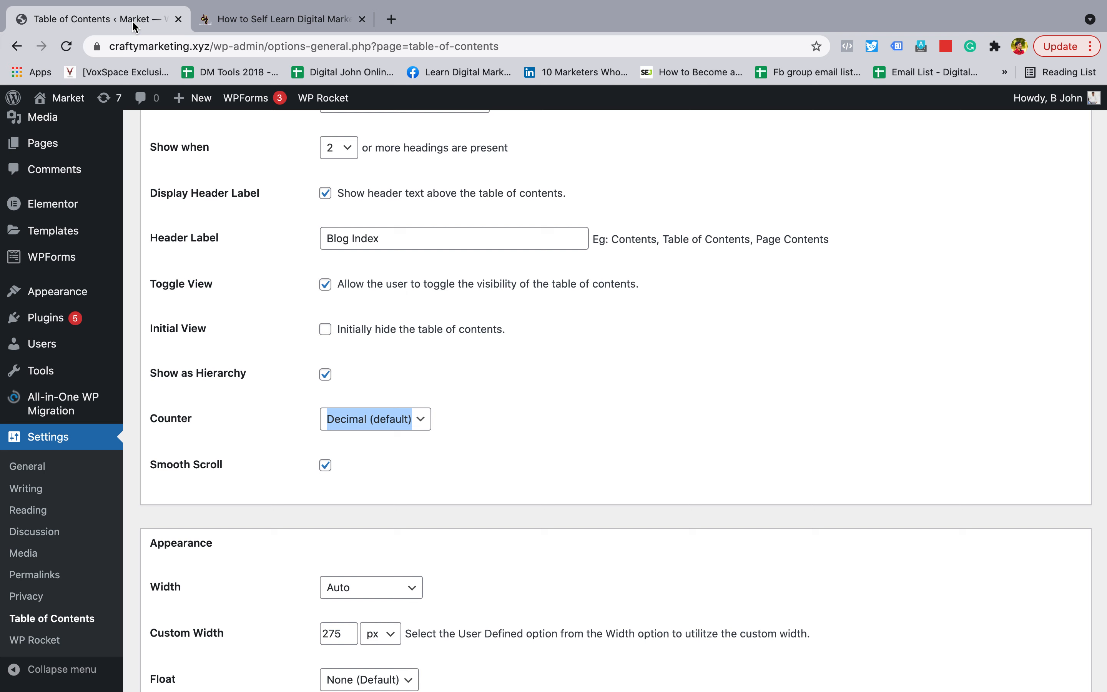
{"action": "left_click", "coordinate": [428, 419]}
{"action": "left_click", "coordinate": [402, 433]}
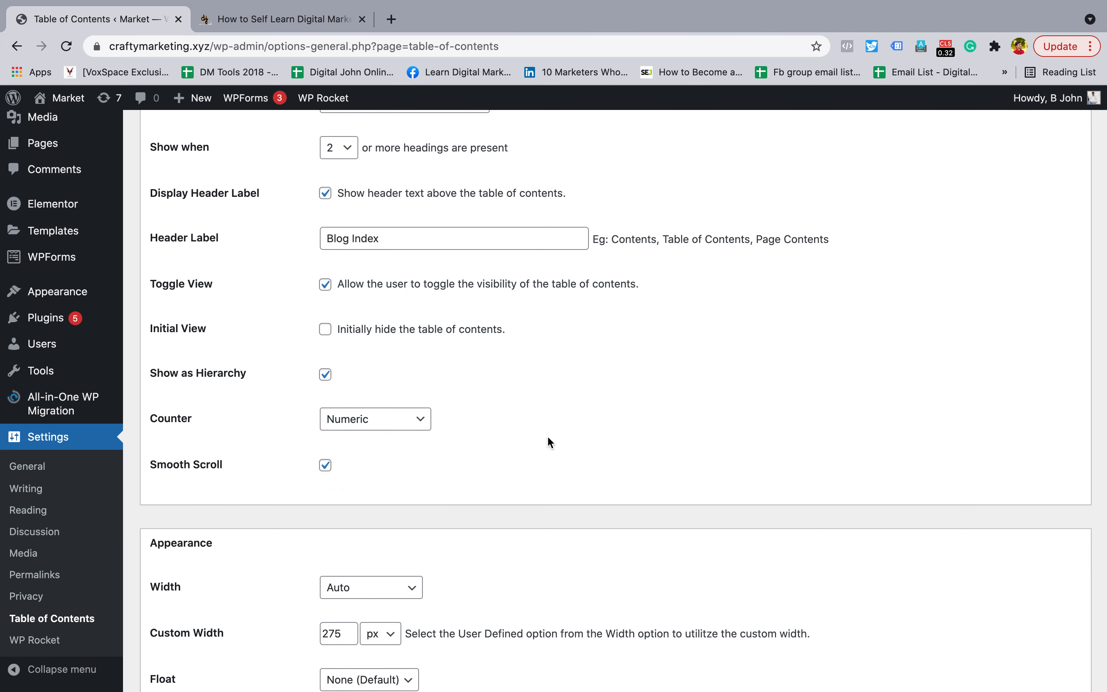
Check the section headings in the example post, and switch the Counter to None and back to Numeric
{"action": "left_click", "coordinate": [309, 21]}
{"action": "scroll", "coordinate": [378, 423], "scroll_direction": "down", "scroll_amount": 15}
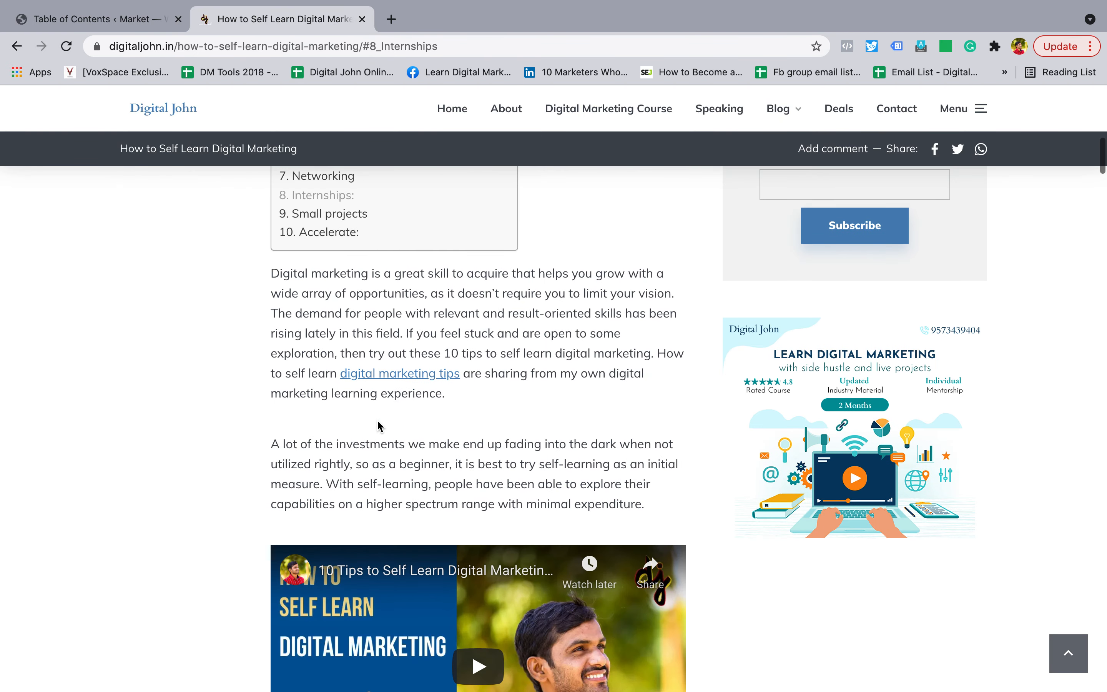
{"action": "scroll", "coordinate": [378, 421], "scroll_direction": "down", "scroll_amount": 3}
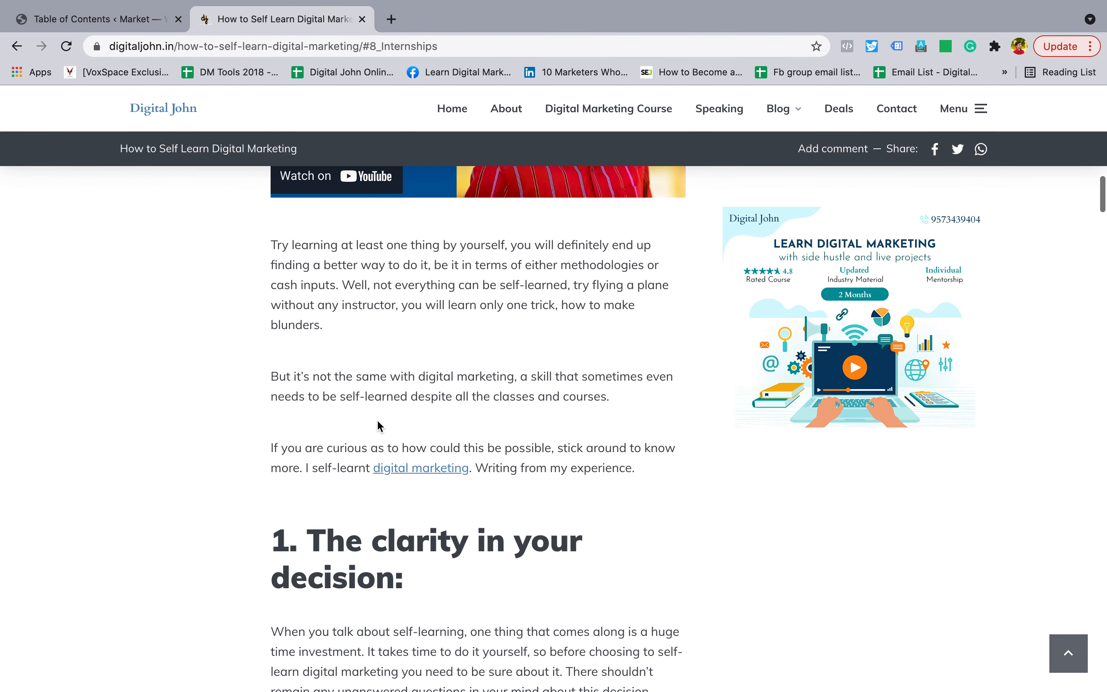
{"action": "left_click", "coordinate": [128, 21]}
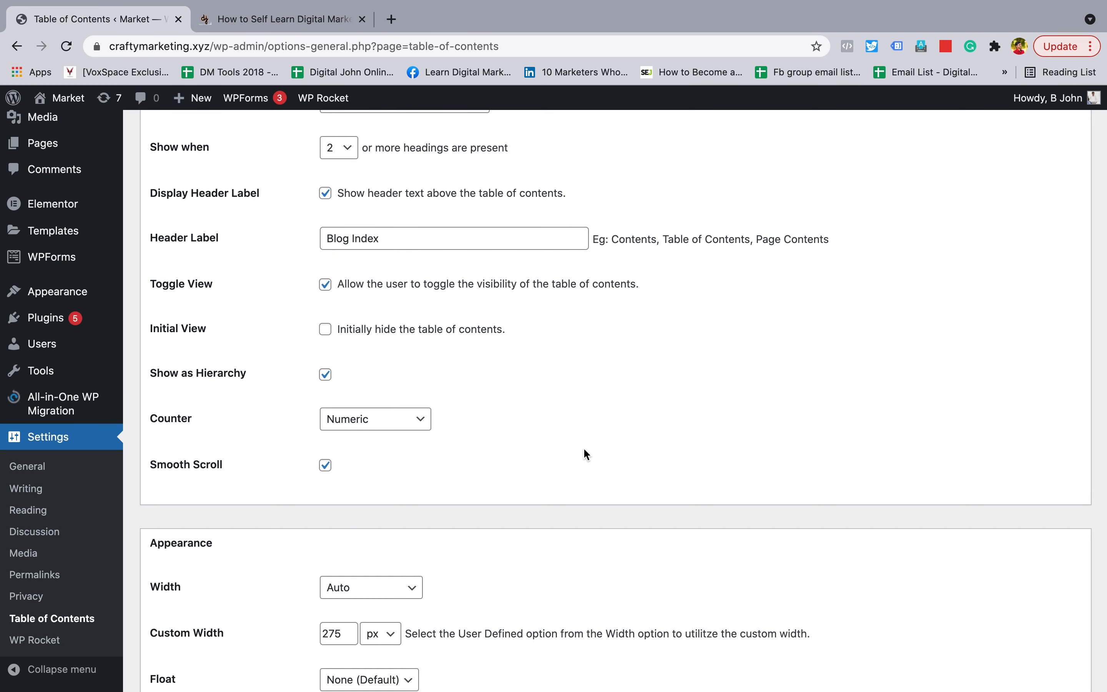
{"action": "left_click", "coordinate": [417, 420]}
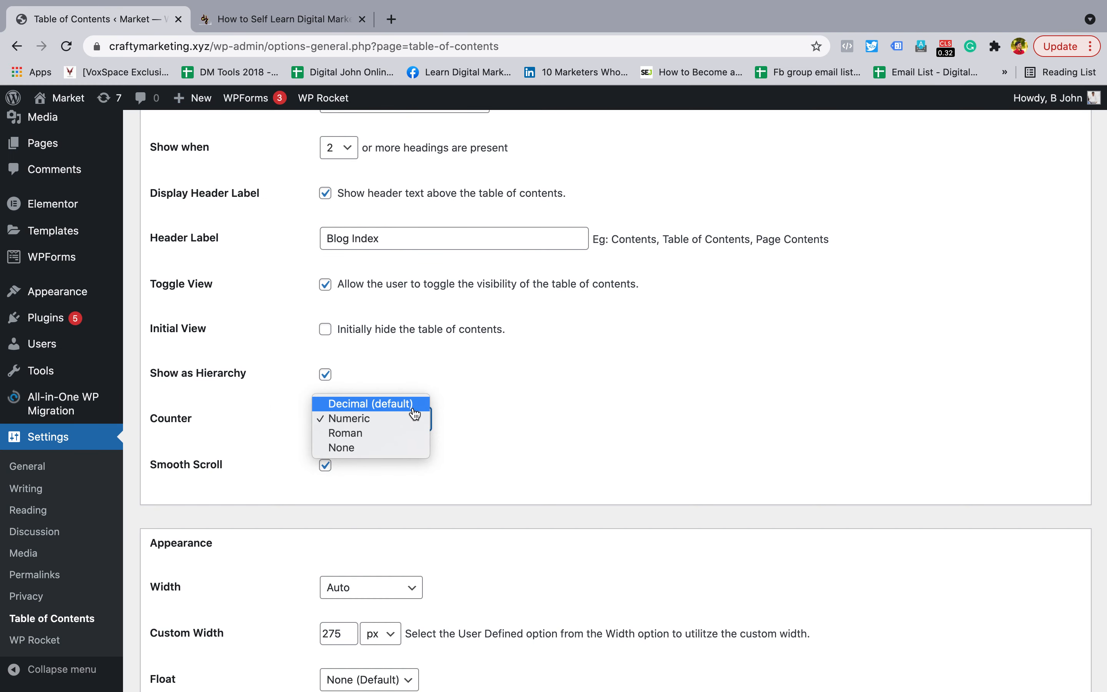
{"action": "left_click", "coordinate": [394, 453]}
{"action": "left_click", "coordinate": [407, 423]}
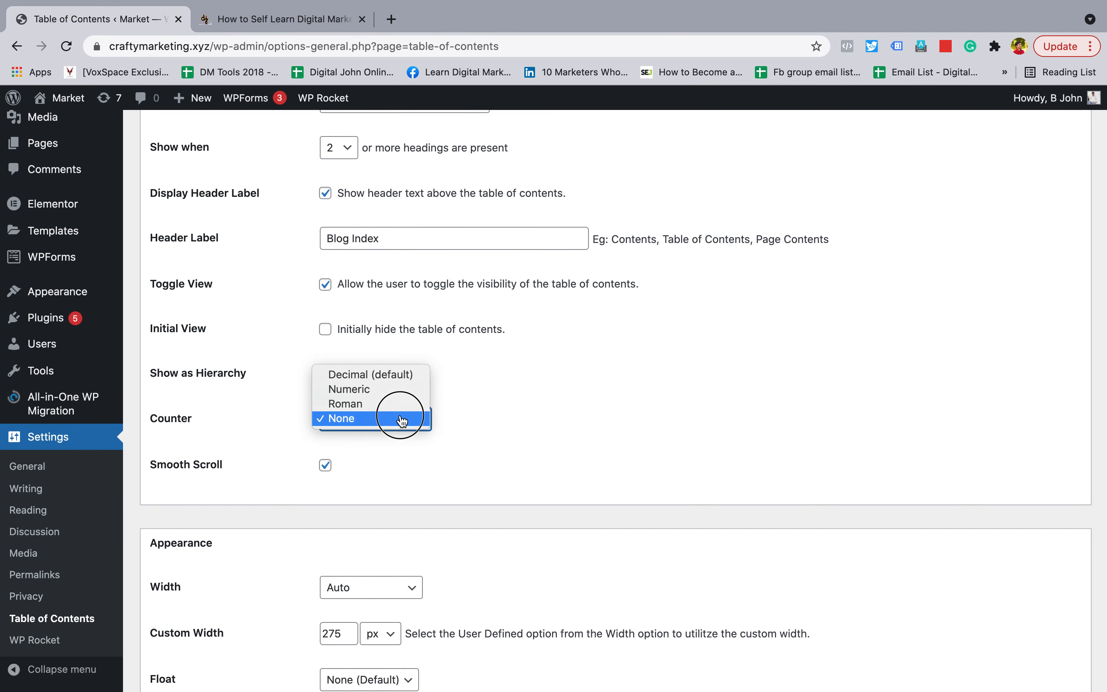
{"action": "left_click", "coordinate": [364, 390]}
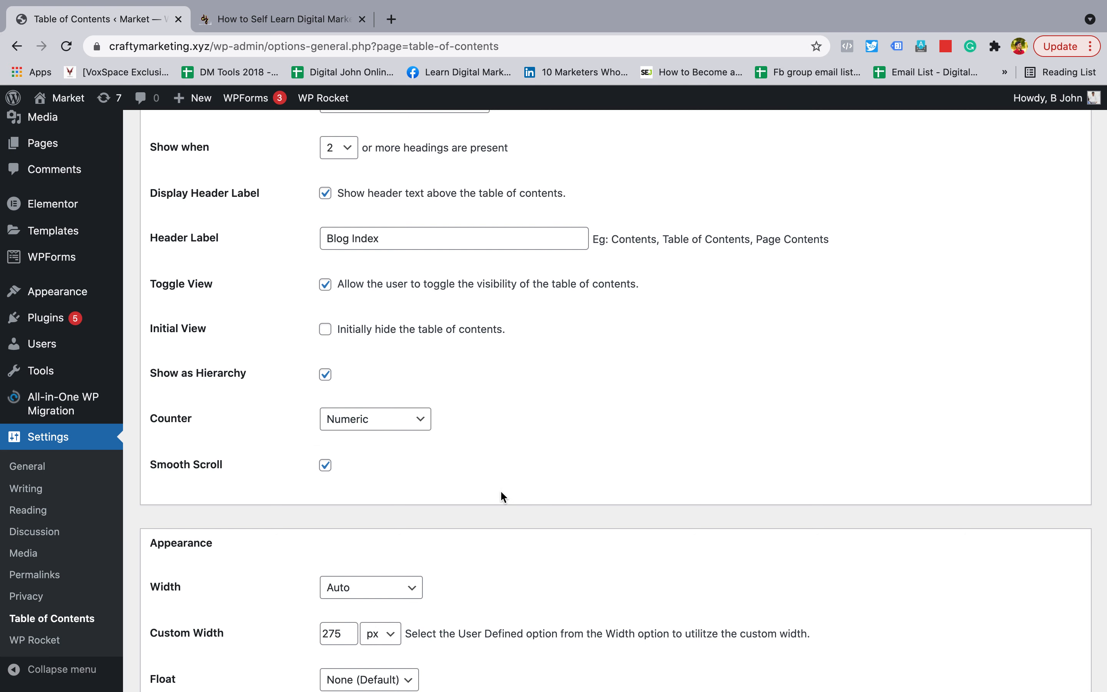
Check the number and text of the example post's first section heading, and set the Counter to None
{"action": "left_click", "coordinate": [284, 19]}
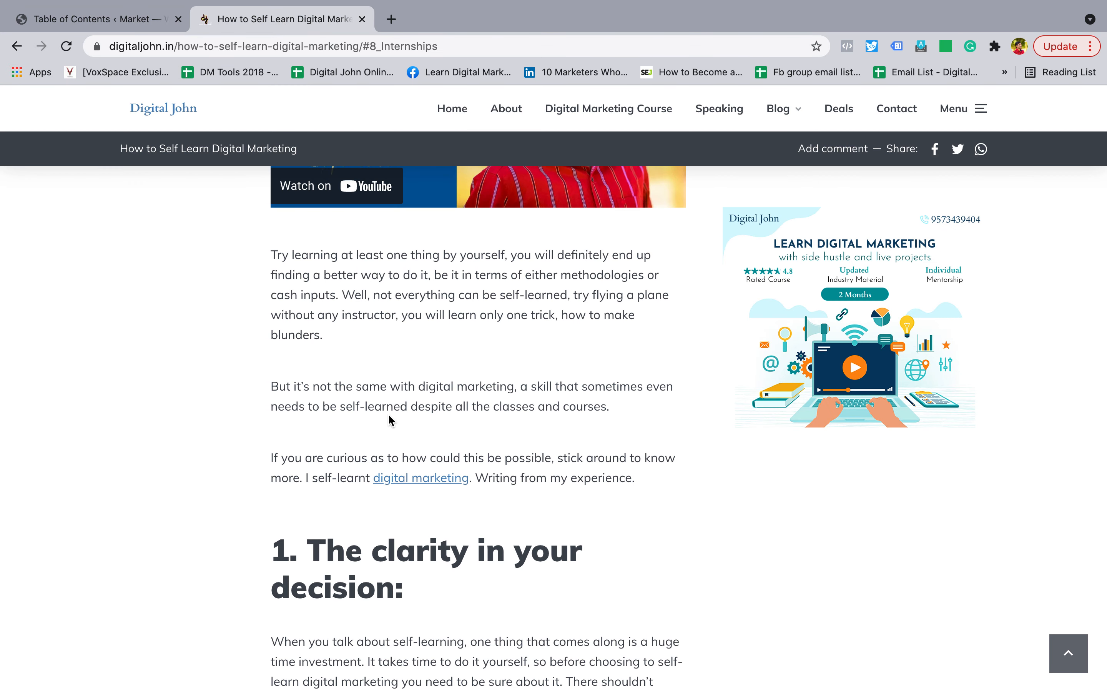
{"action": "scroll", "coordinate": [390, 421], "scroll_direction": "down", "scroll_amount": 2}
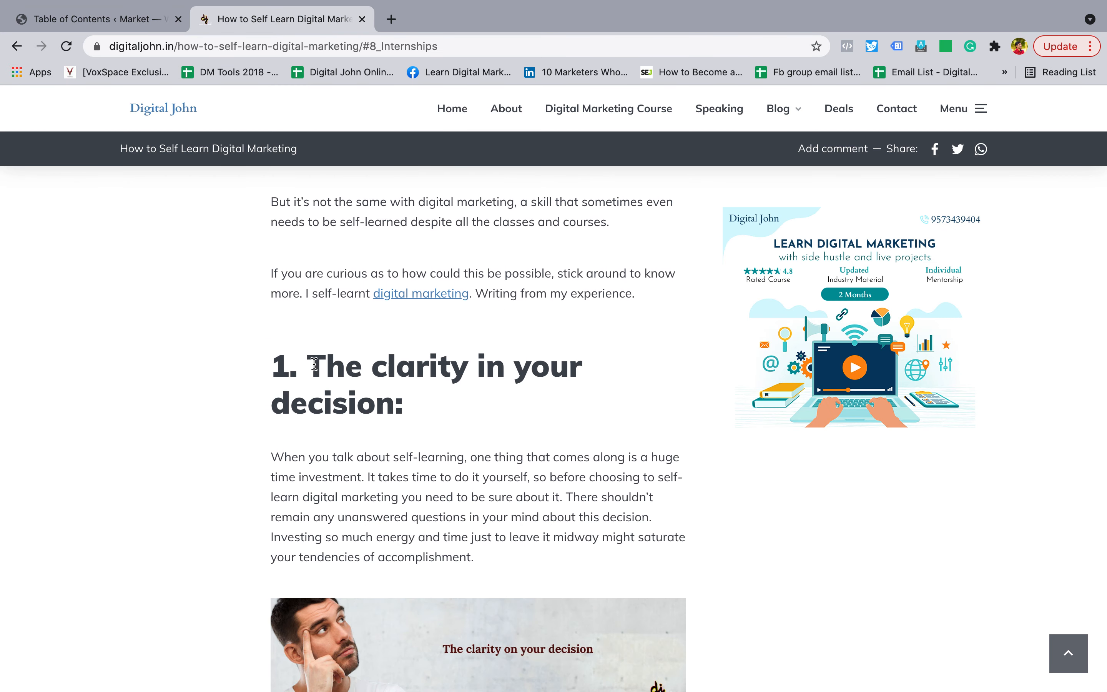
{"action": "left_click_drag", "start_coordinate": [314, 363], "coordinate": [387, 403]}
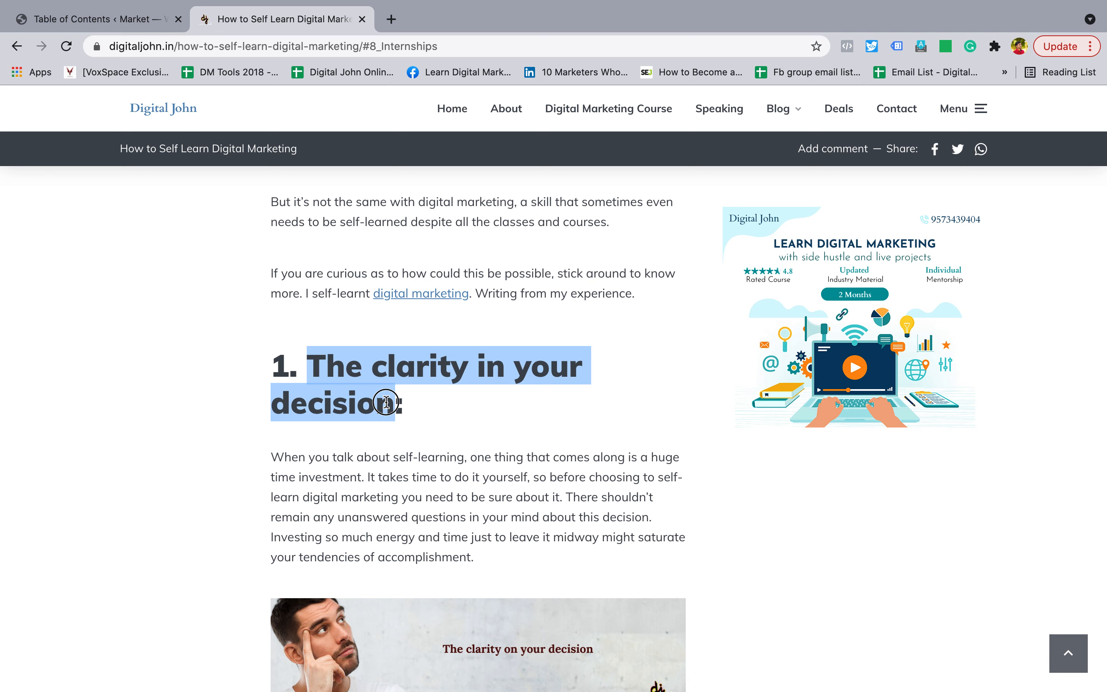
{"action": "left_click", "coordinate": [387, 403]}
{"action": "double_click", "coordinate": [273, 366]}
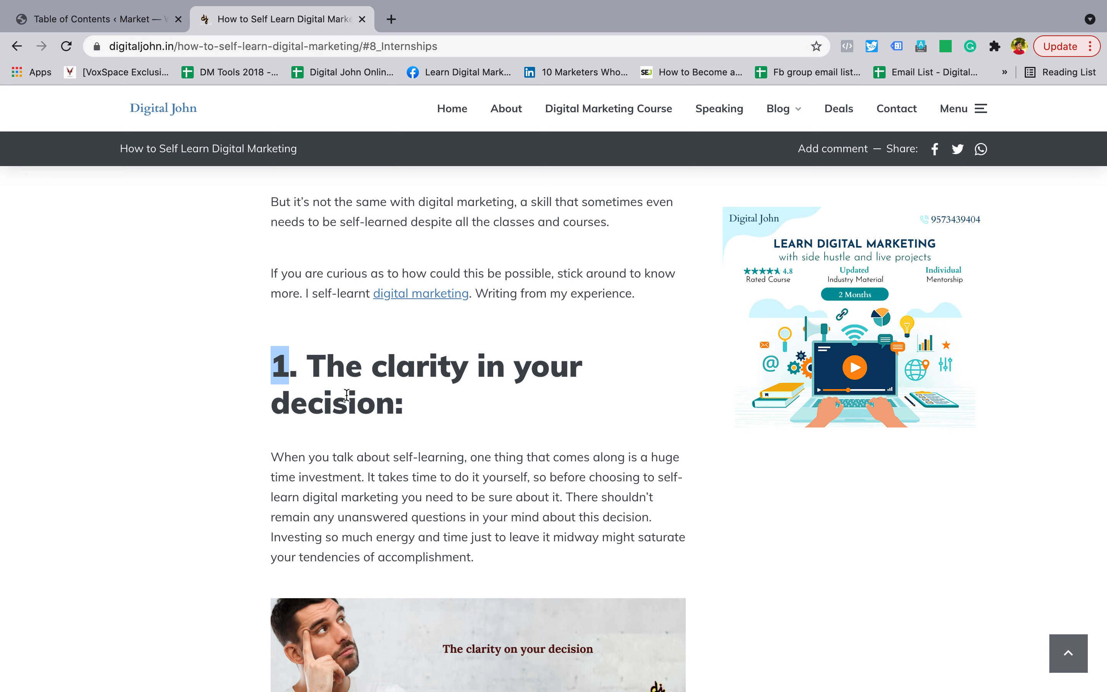
{"action": "left_click", "coordinate": [129, 29]}
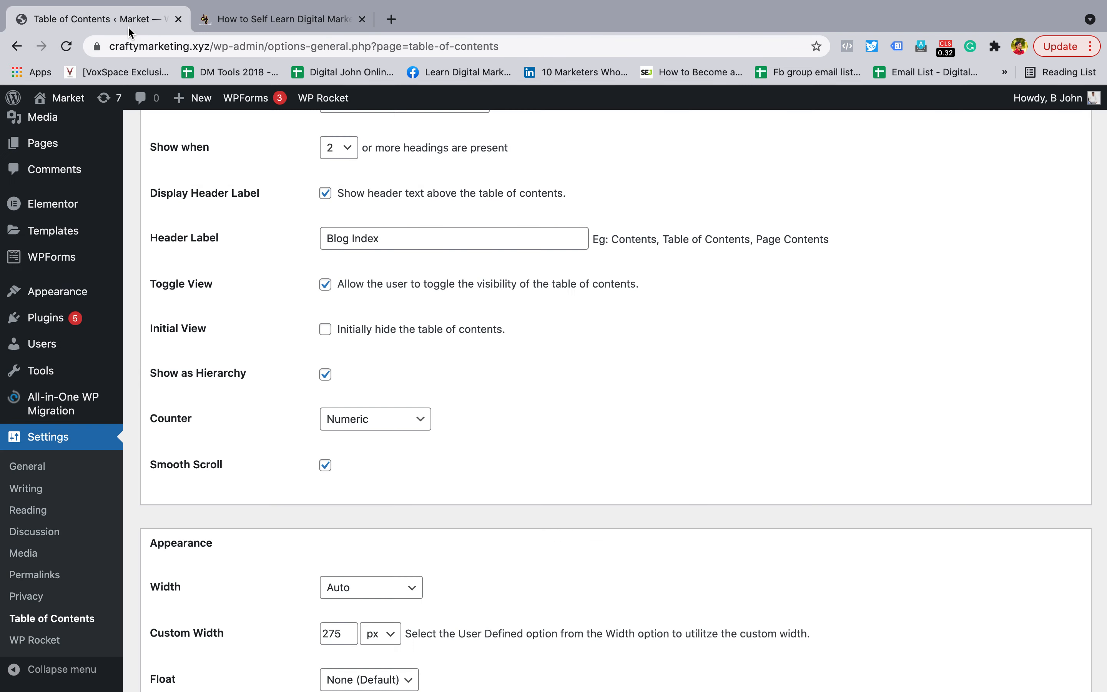
{"action": "left_click", "coordinate": [394, 425]}
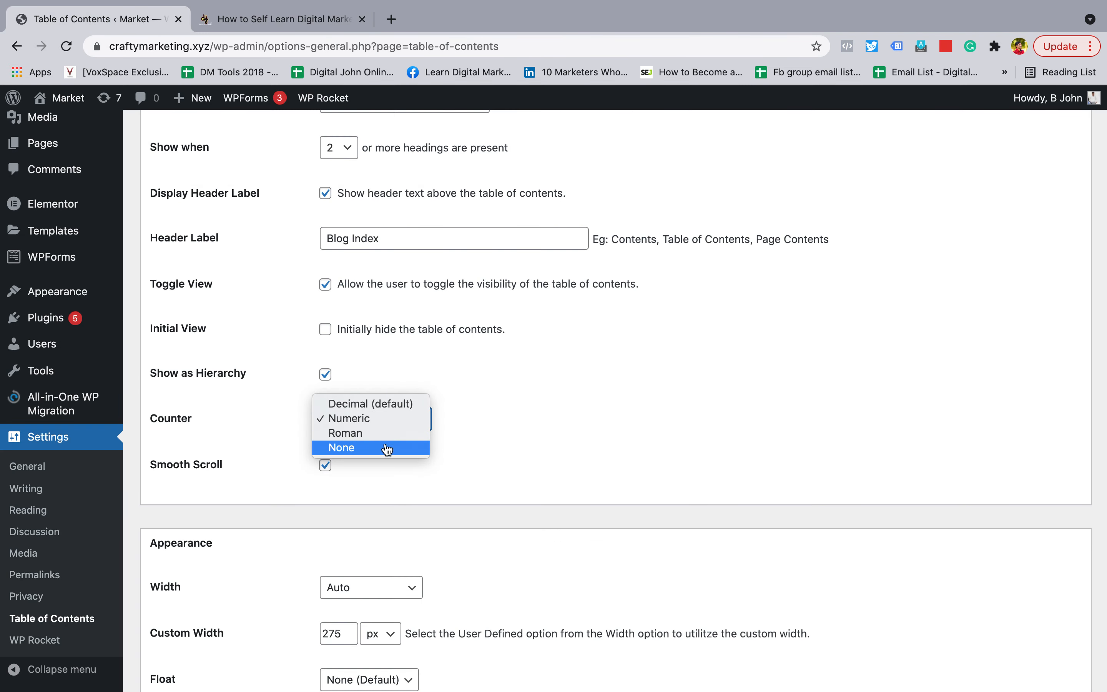
{"action": "left_click", "coordinate": [382, 453]}
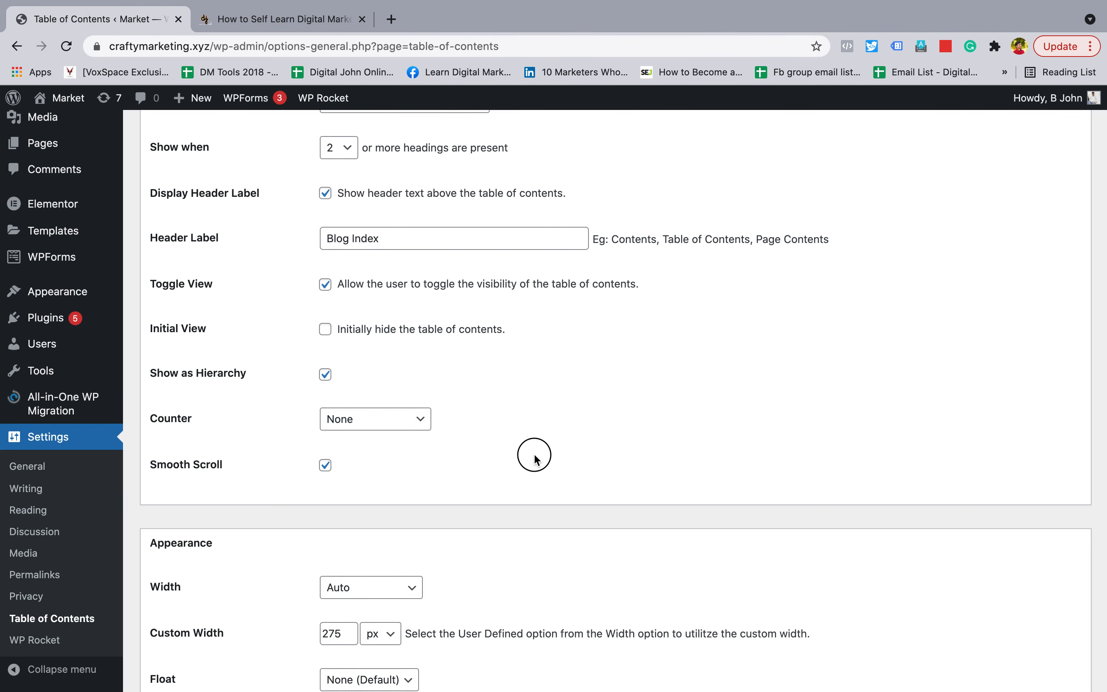
Compare the number in the example post's first section heading with the entries in its Blog Index
{"action": "left_click", "coordinate": [279, 18]}
{"action": "left_click_drag", "start_coordinate": [277, 369], "coordinate": [321, 366]}
{"action": "left_click", "coordinate": [380, 388]}
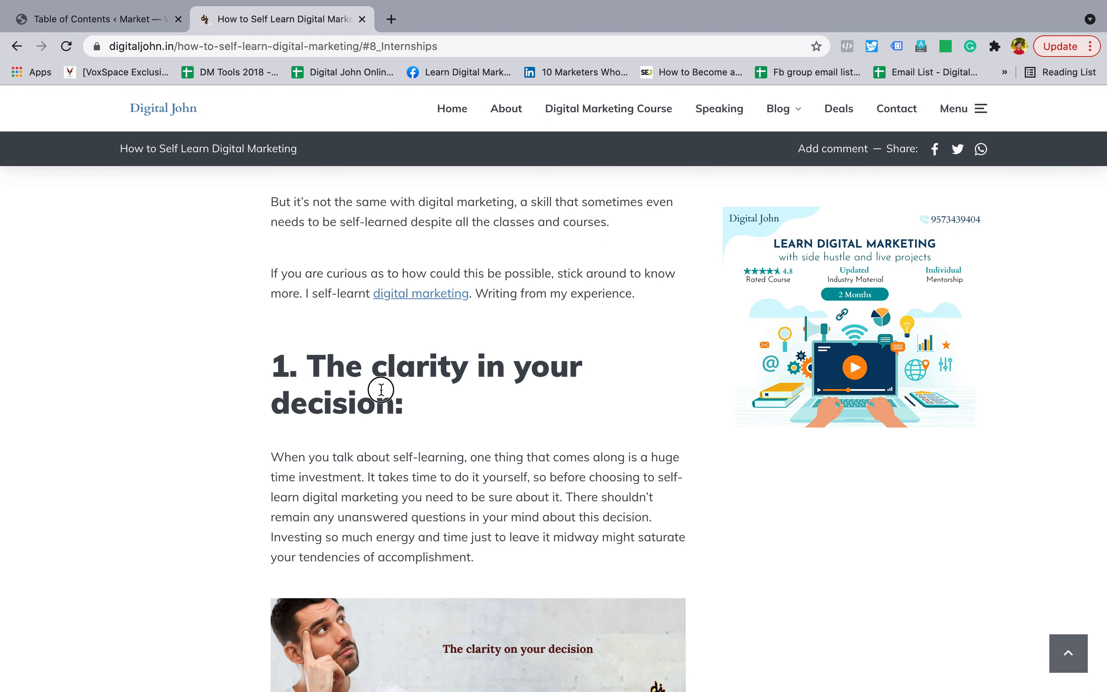
{"action": "scroll", "coordinate": [381, 388], "scroll_direction": "up", "scroll_amount": 10}
{"action": "scroll", "coordinate": [380, 389], "scroll_direction": "up", "scroll_amount": 12}
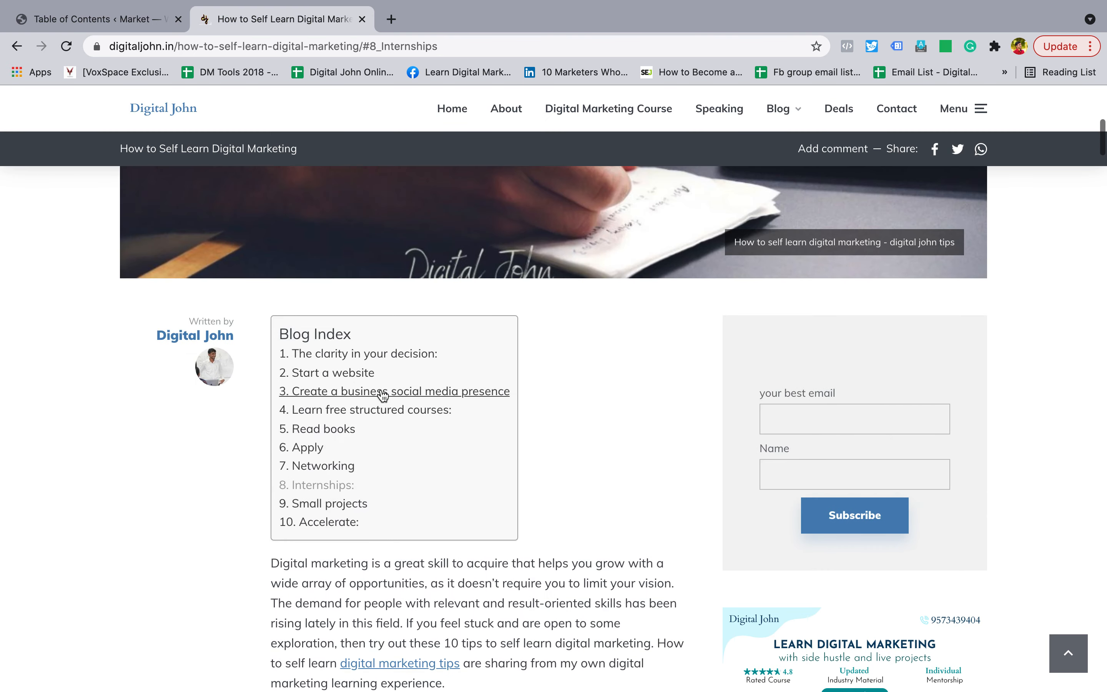
Examine the numbered section headings in the example post, from "1. The clarity in your decision:" to "3. Create a business social media presence"
{"action": "scroll", "coordinate": [336, 527], "scroll_direction": "down", "scroll_amount": 15}
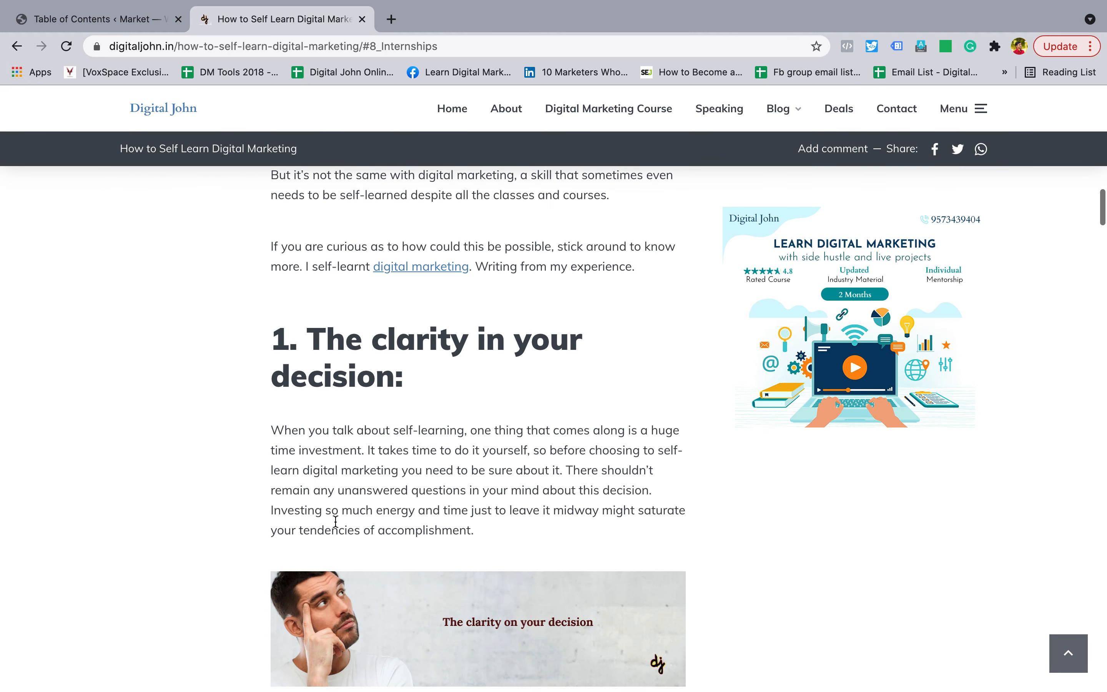
{"action": "scroll", "coordinate": [337, 527], "scroll_direction": "down", "scroll_amount": 6}
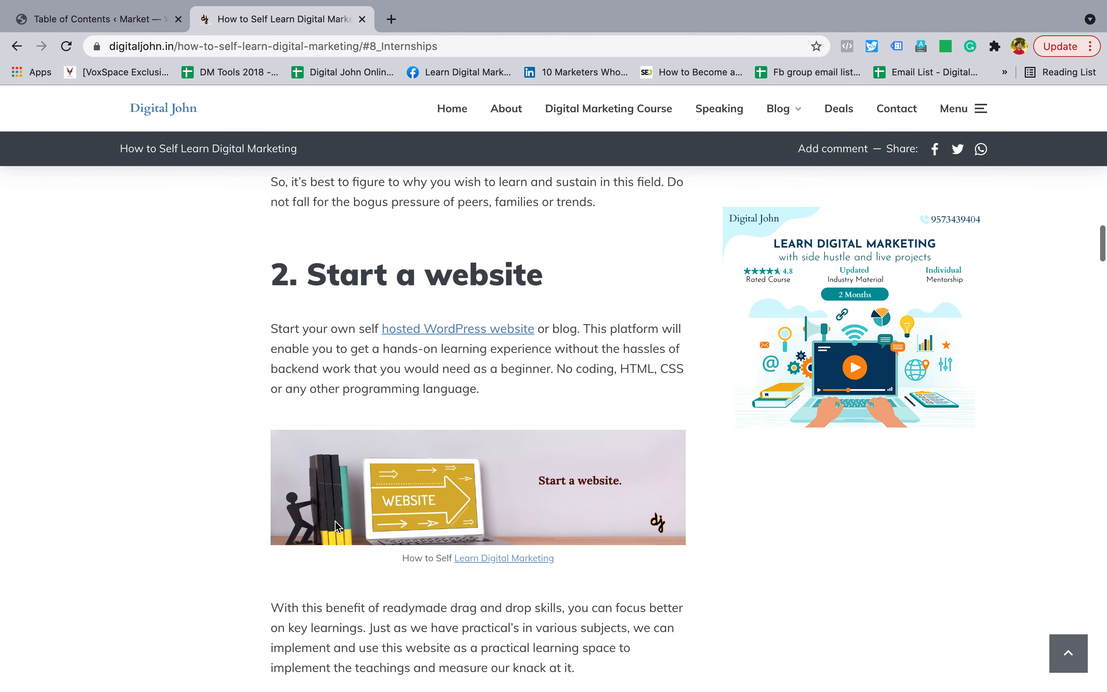
{"action": "left_click_drag", "start_coordinate": [275, 261], "coordinate": [416, 260]}
{"action": "scroll", "coordinate": [387, 375], "scroll_direction": "down", "scroll_amount": 3}
{"action": "scroll", "coordinate": [387, 376], "scroll_direction": "down", "scroll_amount": 5}
{"action": "left_click_drag", "start_coordinate": [319, 344], "coordinate": [416, 346]}
{"action": "left_click", "coordinate": [460, 383]}
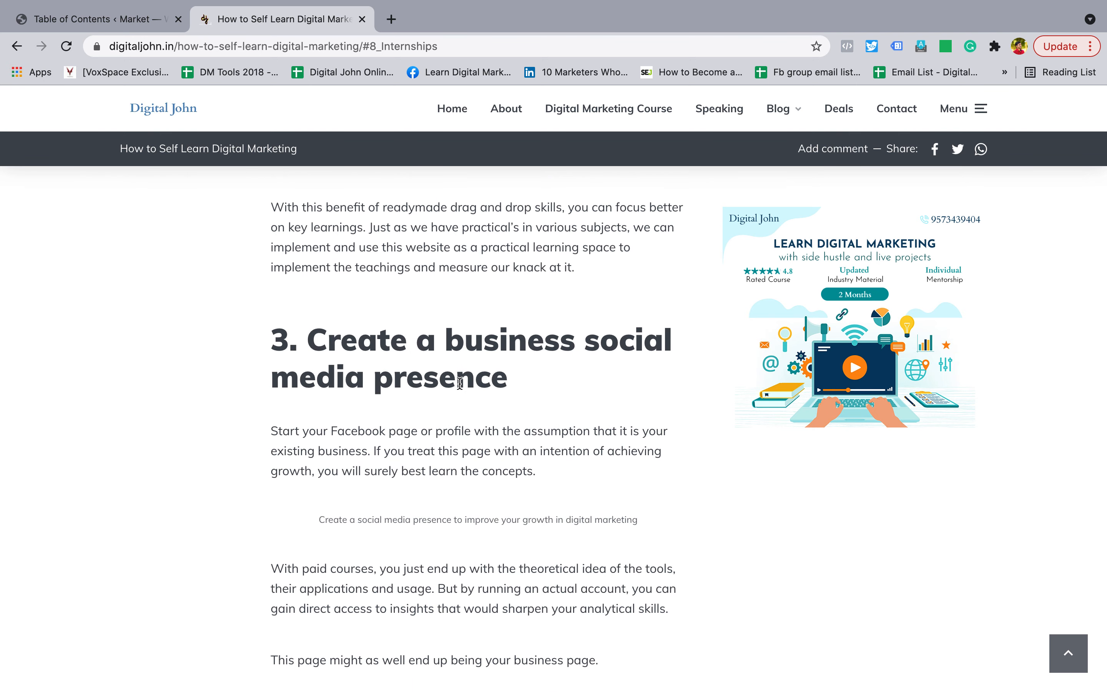
Compare the wording of the example post's first section heading with the entries in its Blog Index
{"action": "scroll", "coordinate": [460, 384], "scroll_direction": "up", "scroll_amount": 20}
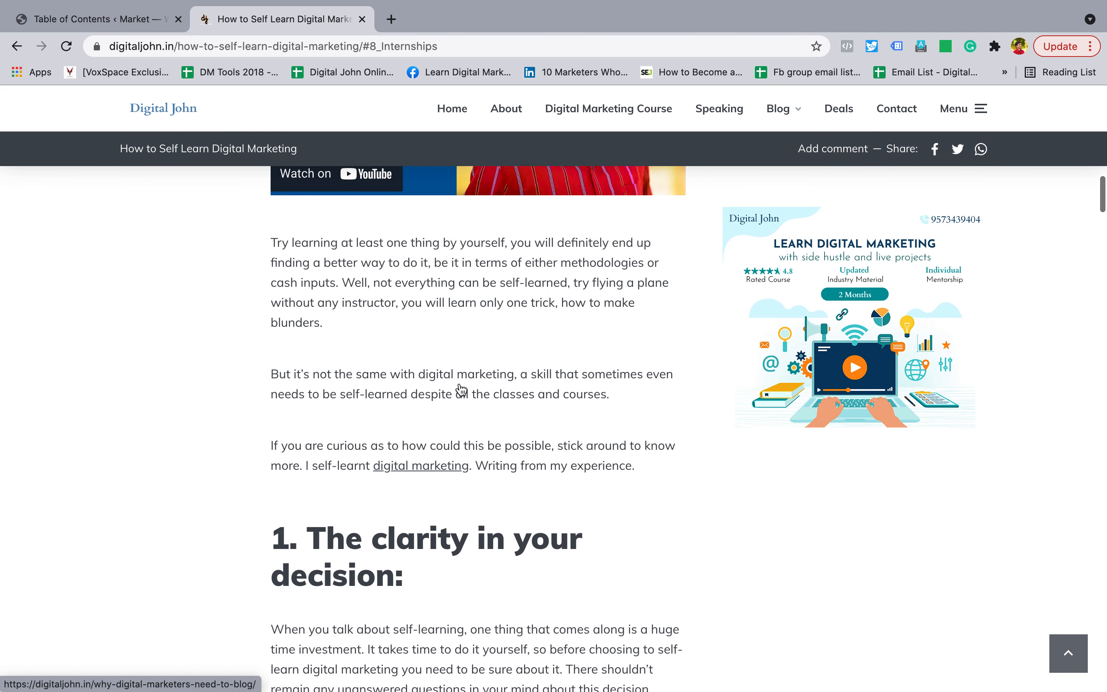
{"action": "scroll", "coordinate": [429, 457], "scroll_direction": "down", "scroll_amount": 1}
{"action": "triple_click", "coordinate": [408, 517]}
{"action": "left_click", "coordinate": [400, 516]}
{"action": "double_click", "coordinate": [465, 512]}
{"action": "scroll", "coordinate": [466, 512], "scroll_direction": "down", "scroll_amount": 20}
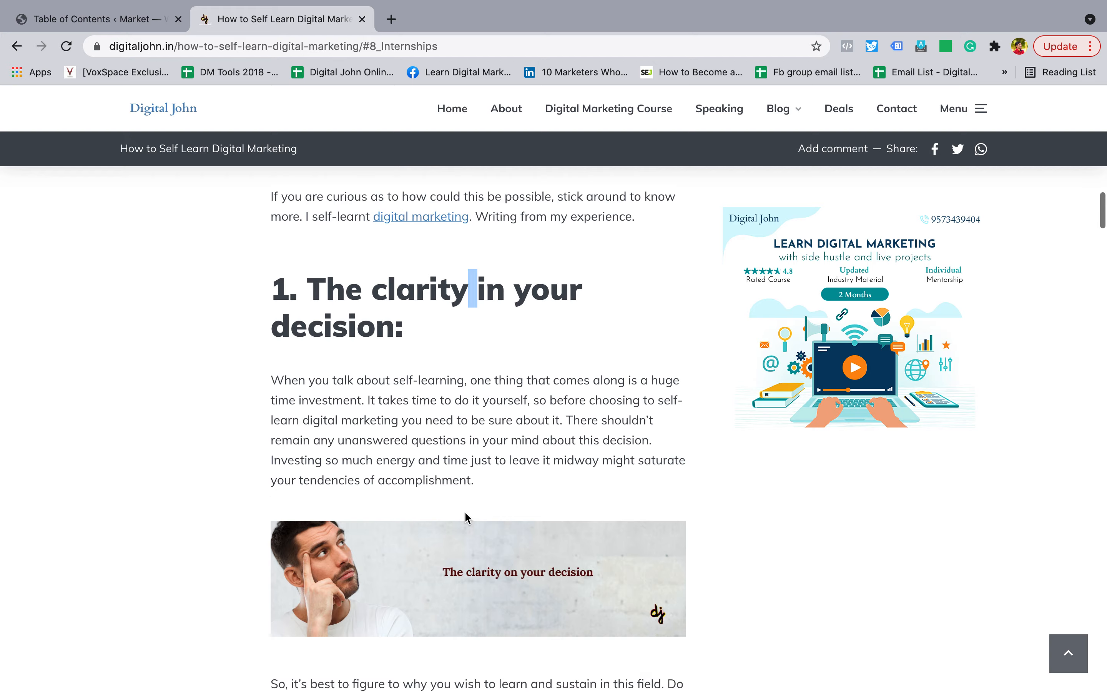
{"action": "scroll", "coordinate": [464, 512], "scroll_direction": "up", "scroll_amount": 20}
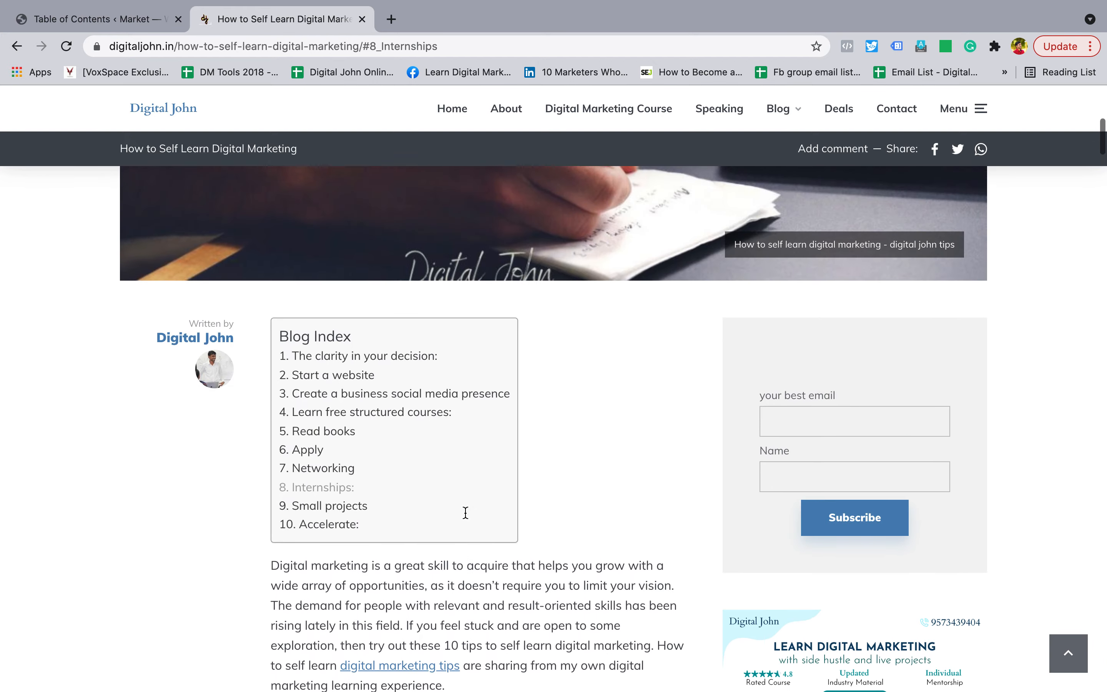
{"action": "scroll", "coordinate": [464, 511], "scroll_direction": "down", "scroll_amount": 20}
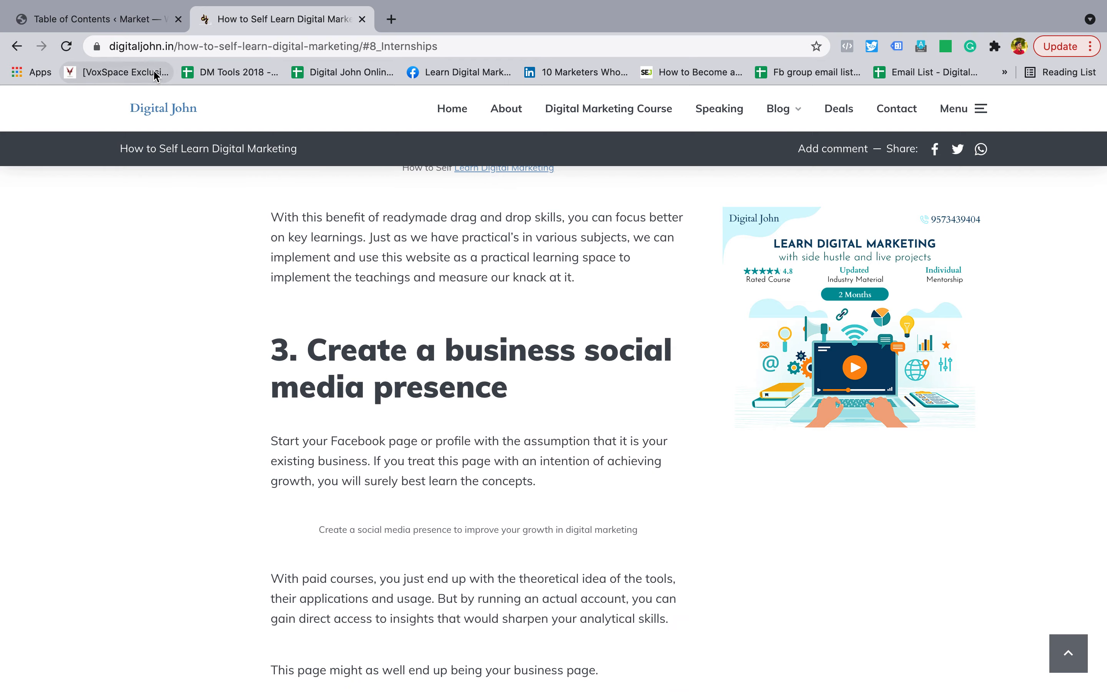
Return to the table of contents settings and review the Appearance, Custom Theme and Advanced options
{"action": "left_click", "coordinate": [139, 21]}
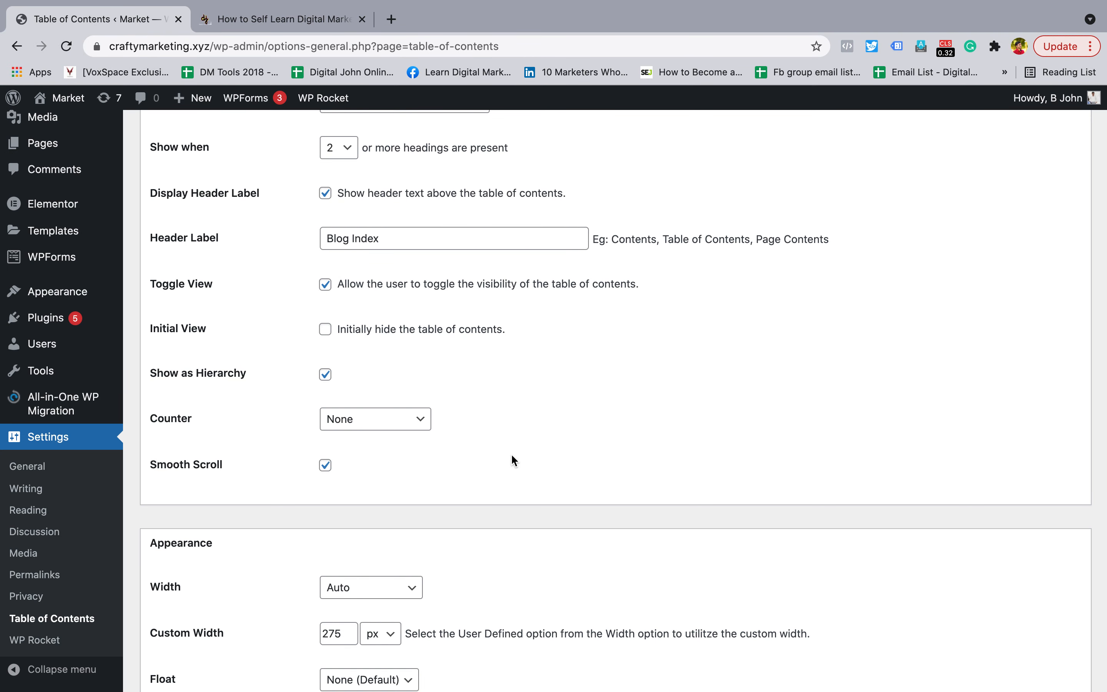
{"action": "scroll", "coordinate": [486, 461], "scroll_direction": "down", "scroll_amount": 3}
{"action": "scroll", "coordinate": [487, 460], "scroll_direction": "down", "scroll_amount": 5}
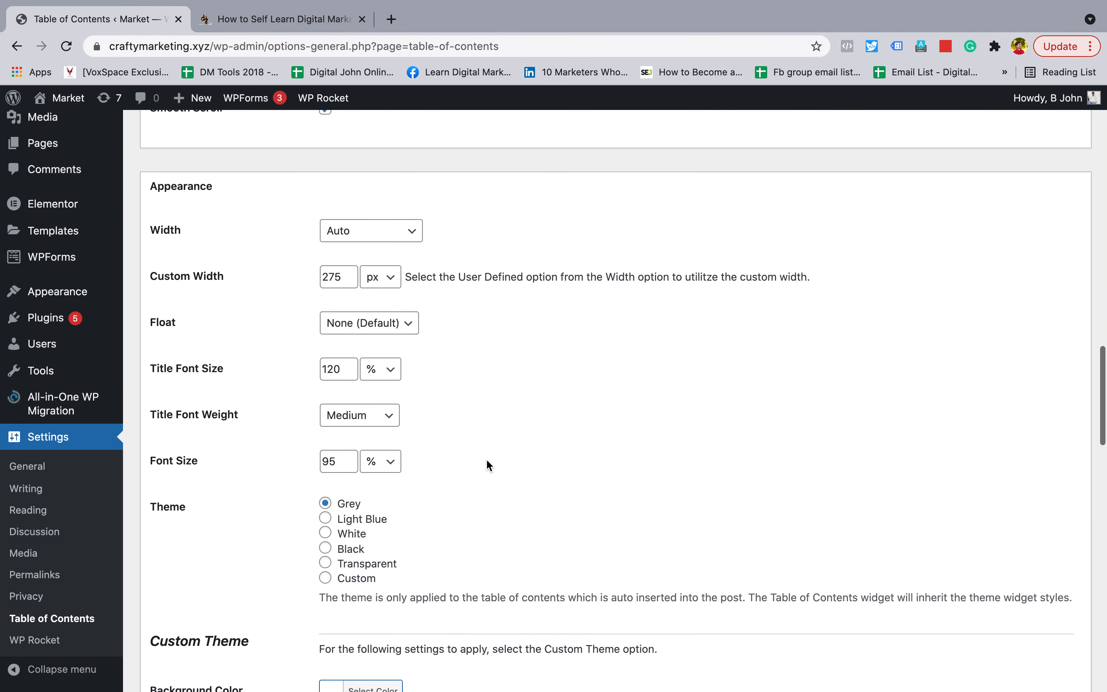
{"action": "scroll", "coordinate": [487, 459], "scroll_direction": "down", "scroll_amount": 1}
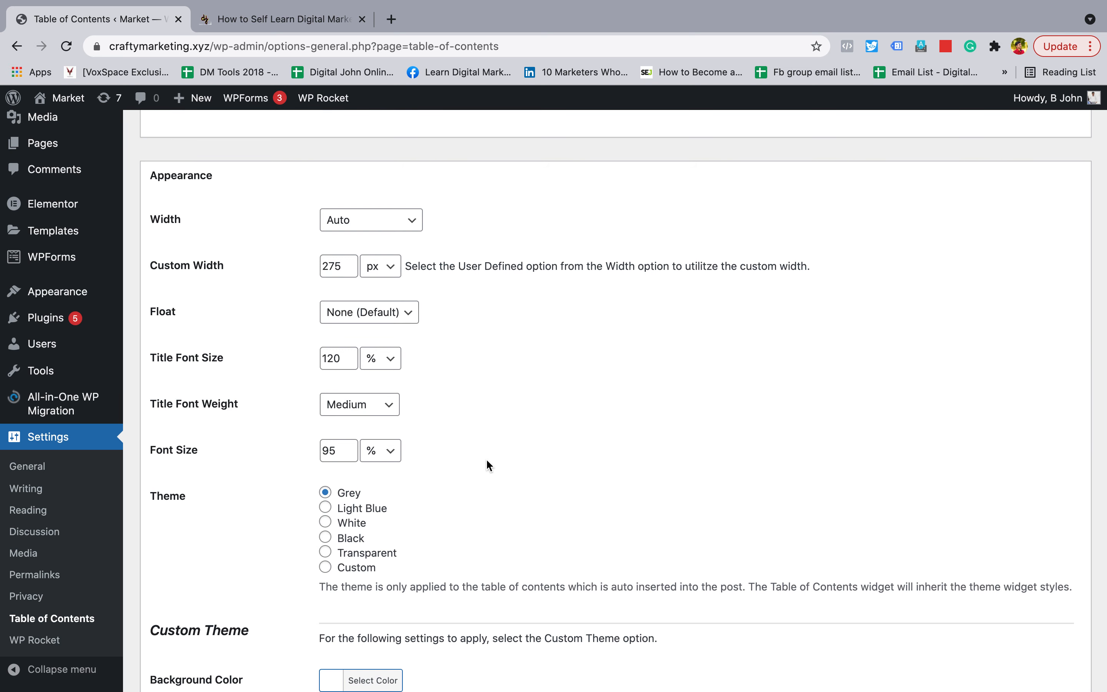
{"action": "scroll", "coordinate": [487, 461], "scroll_direction": "down", "scroll_amount": 7}
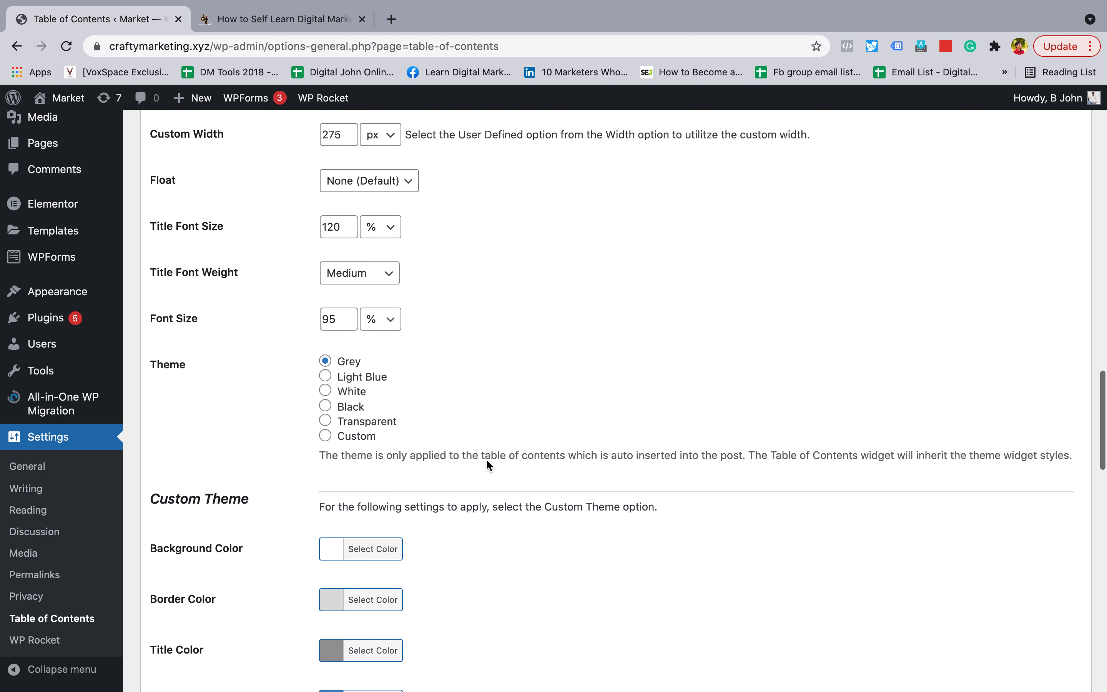
{"action": "scroll", "coordinate": [487, 459], "scroll_direction": "down", "scroll_amount": 12}
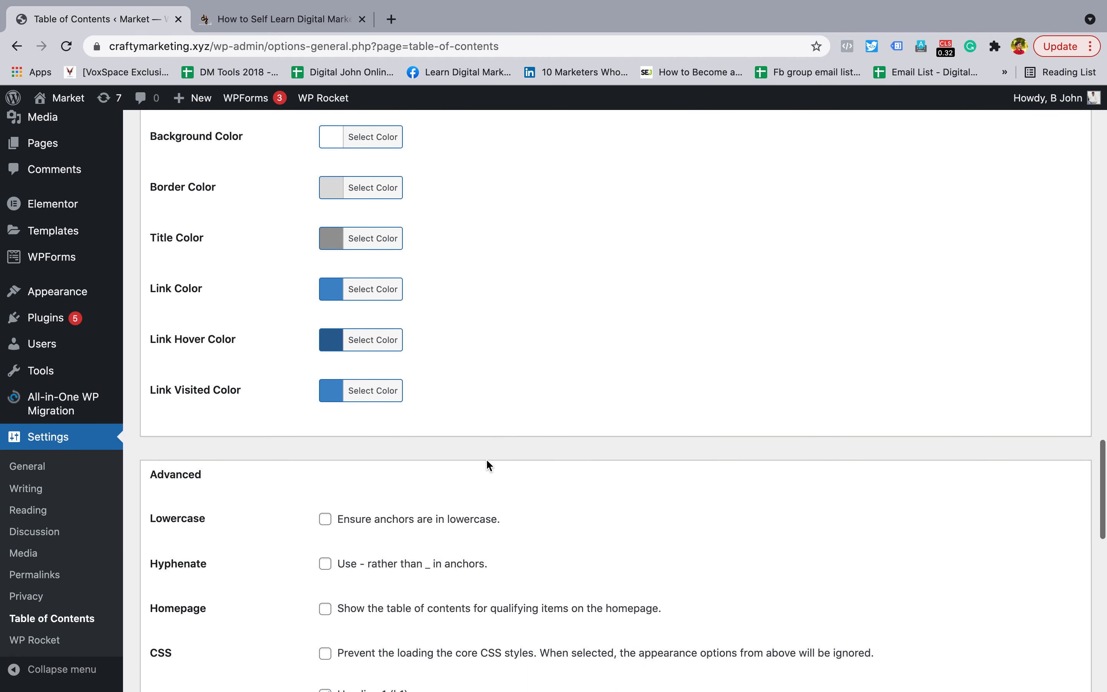
{"action": "scroll", "coordinate": [486, 458], "scroll_direction": "down", "scroll_amount": 1}
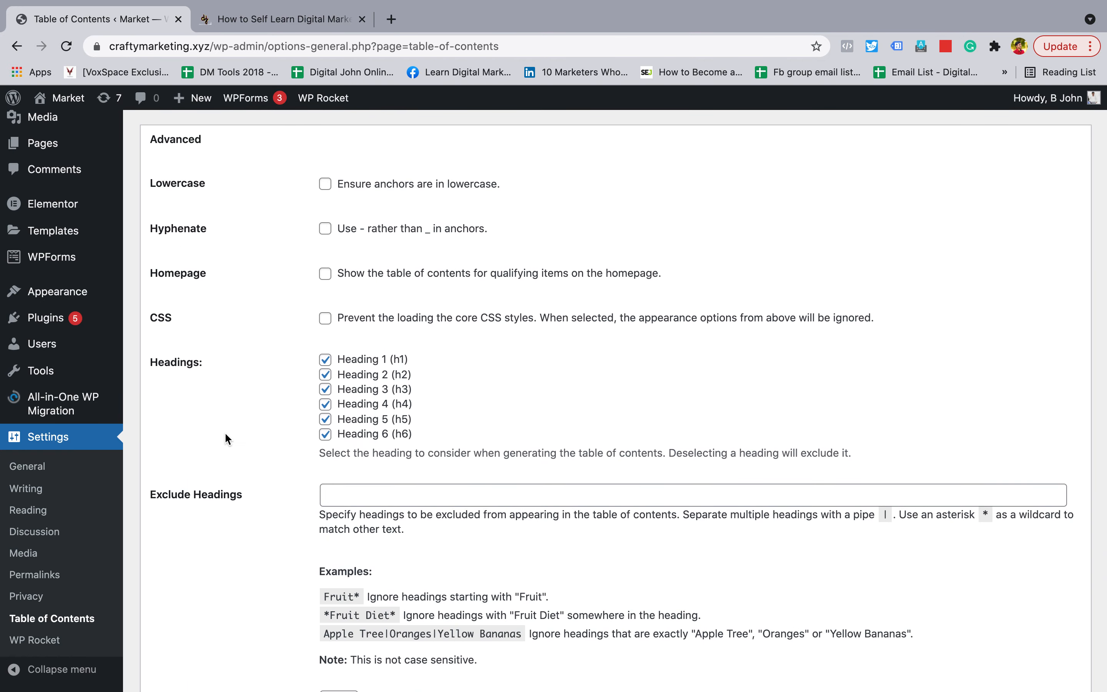
Toggle Heading 5 (h5) and Heading 6 (h6) off and on again in the Advanced headings, and save the table of contents settings
{"action": "left_click", "coordinate": [243, 444]}
{"action": "left_click", "coordinate": [272, 377]}
{"action": "left_click", "coordinate": [325, 420]}
{"action": "left_click", "coordinate": [325, 434]}
{"action": "left_click", "coordinate": [325, 419]}
{"action": "left_click", "coordinate": [325, 434]}
{"action": "scroll", "coordinate": [244, 452], "scroll_direction": "down", "scroll_amount": 10}
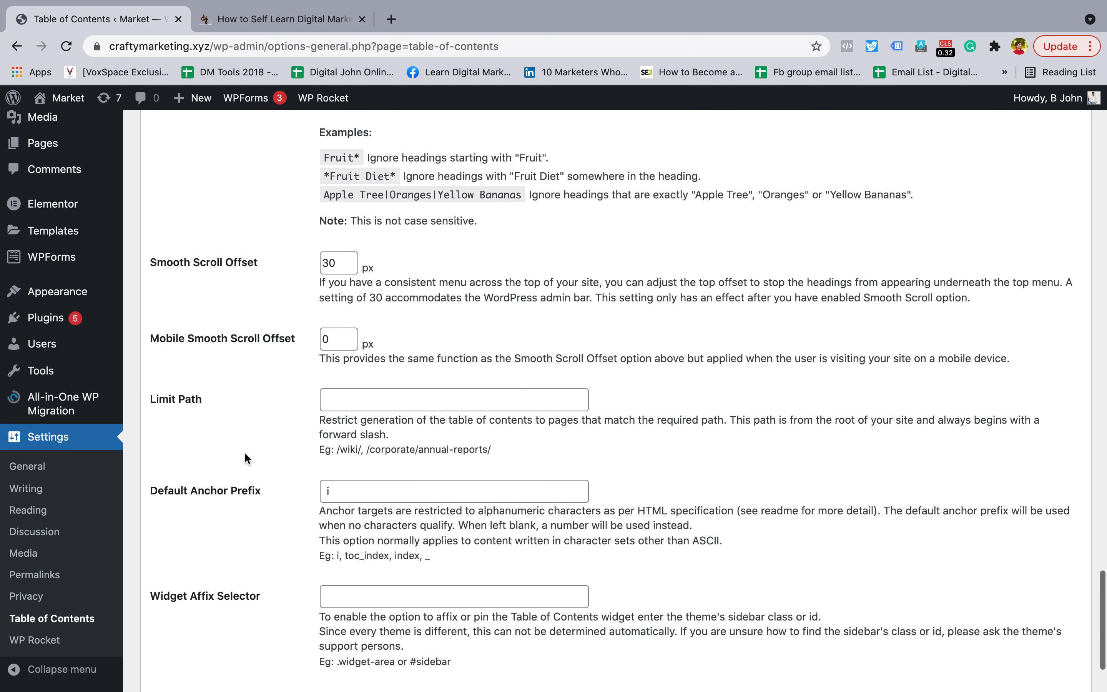
{"action": "left_click", "coordinate": [214, 610]}
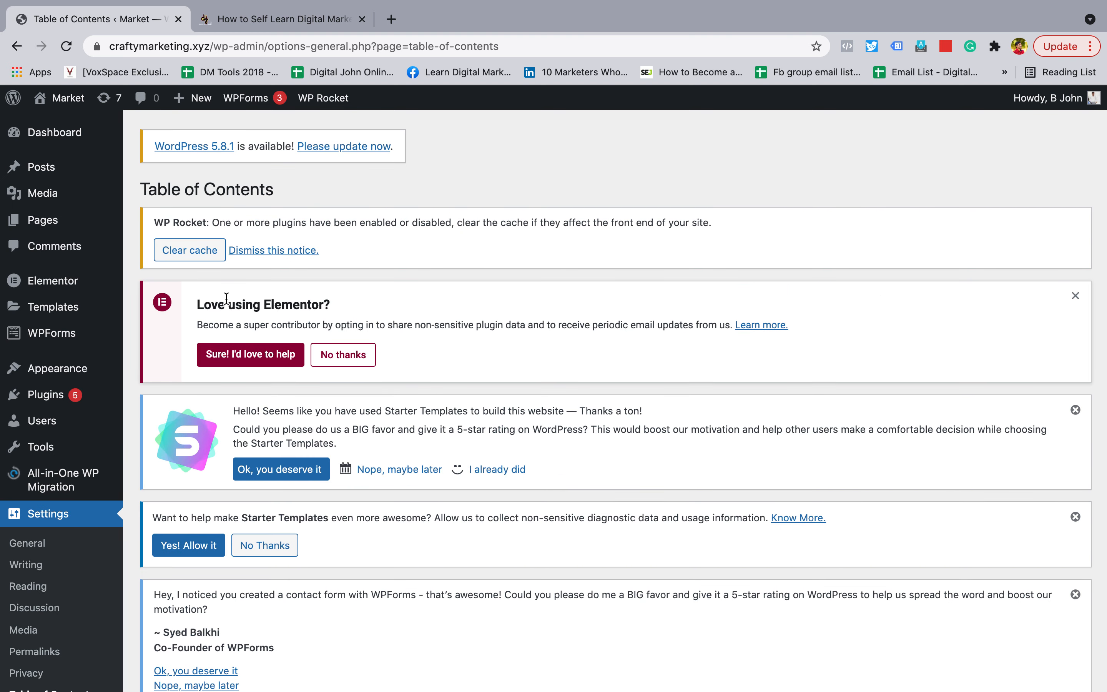
Go to the list of all posts and open the "Hello world!" post for editing
{"action": "left_click", "coordinate": [88, 176]}
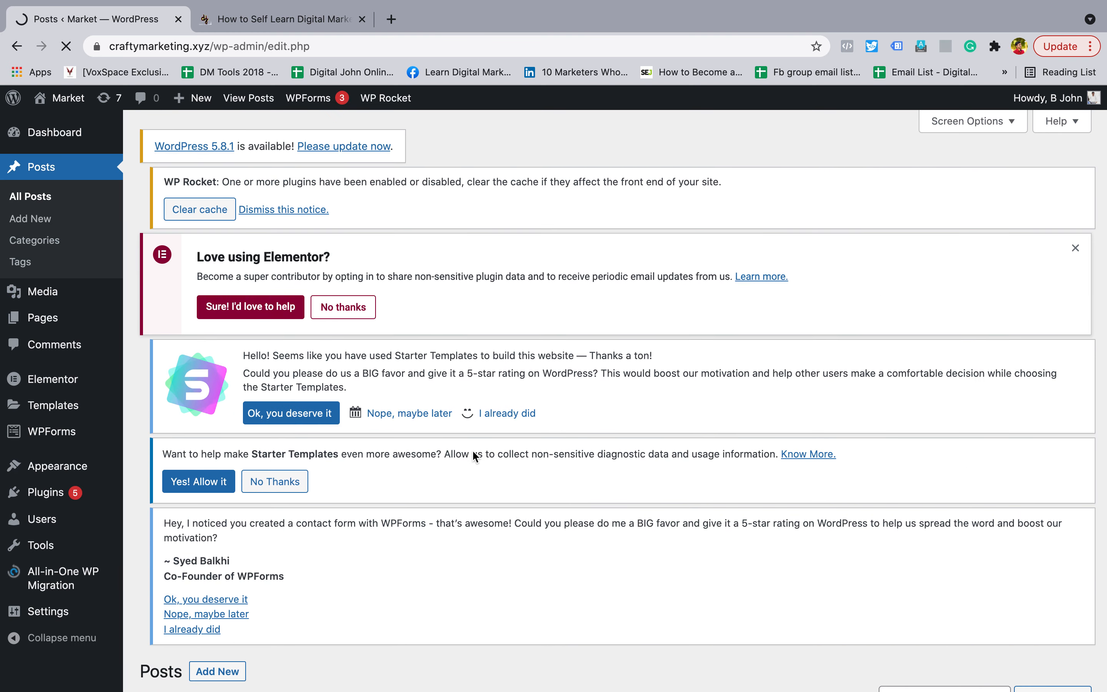
{"action": "scroll", "coordinate": [293, 462], "scroll_direction": "down", "scroll_amount": 6}
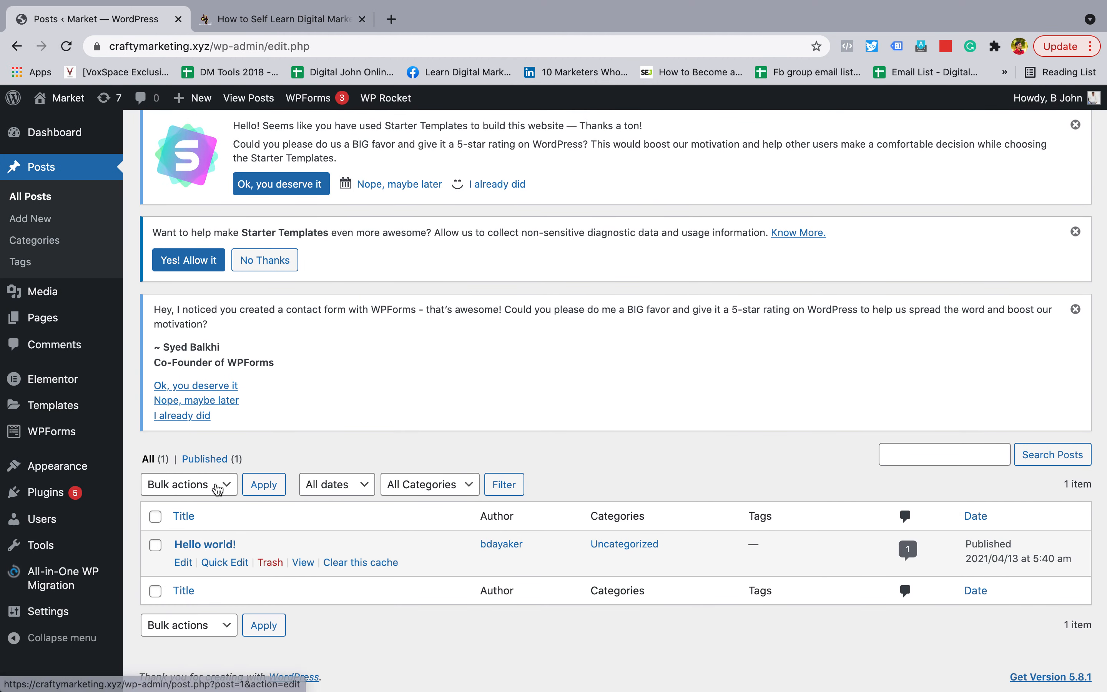
{"action": "left_click", "coordinate": [207, 545]}
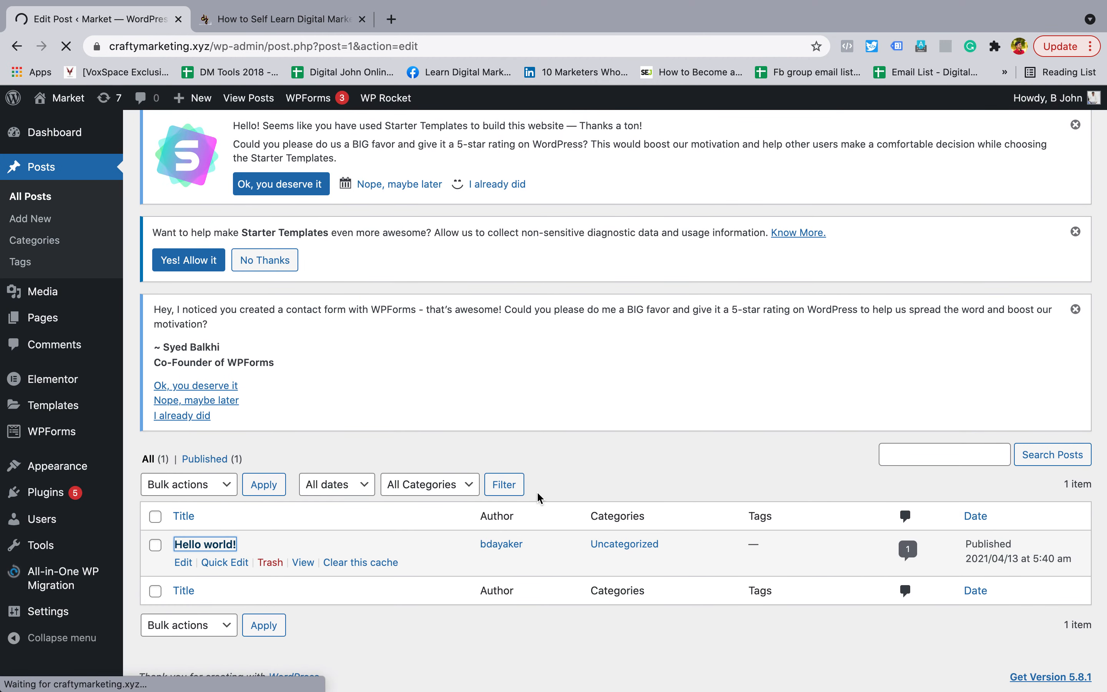
{"action": "scroll", "coordinate": [538, 493], "scroll_direction": "down", "scroll_amount": 10}
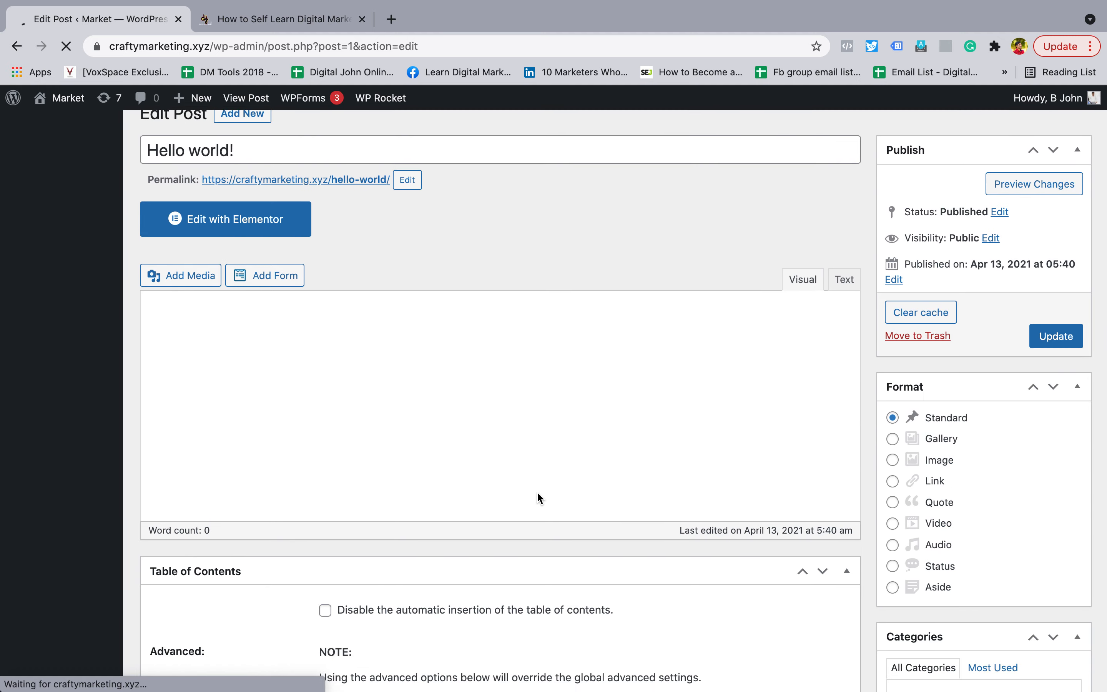
{"action": "scroll", "coordinate": [408, 467], "scroll_direction": "down", "scroll_amount": 10}
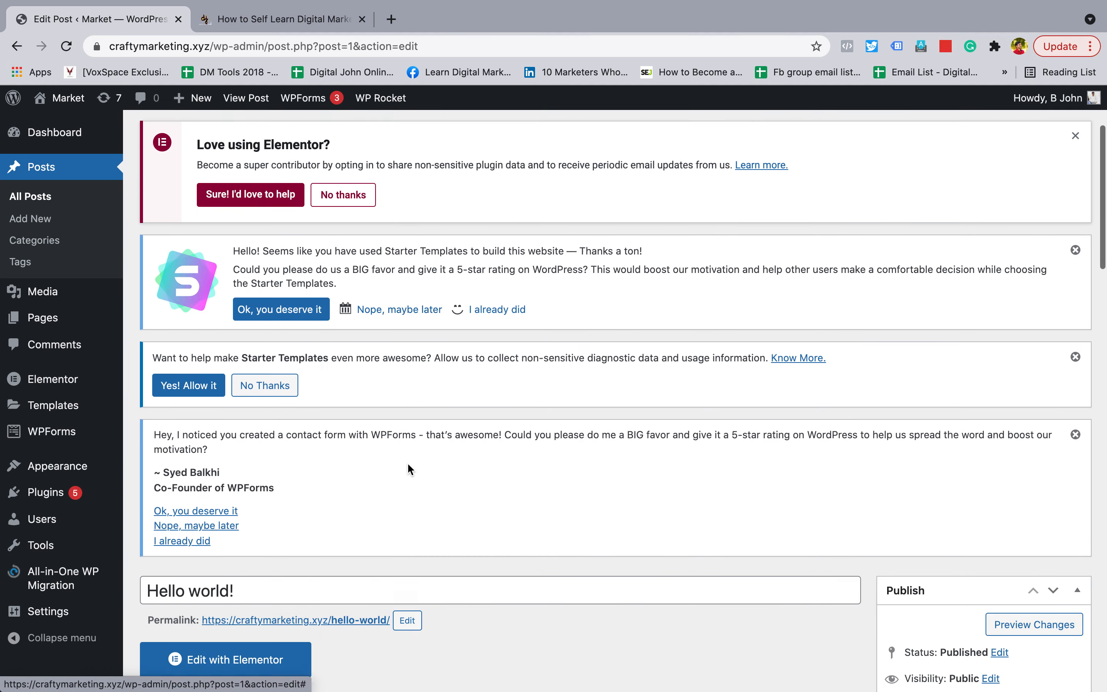
Copy the "1. The clarity in your decision:" heading and its paragraph from the example post, and replace the Hello world! post's content with them
{"action": "left_click", "coordinate": [313, 28]}
{"action": "scroll", "coordinate": [375, 423], "scroll_direction": "up", "scroll_amount": 10}
{"action": "scroll", "coordinate": [375, 424], "scroll_direction": "up", "scroll_amount": 8}
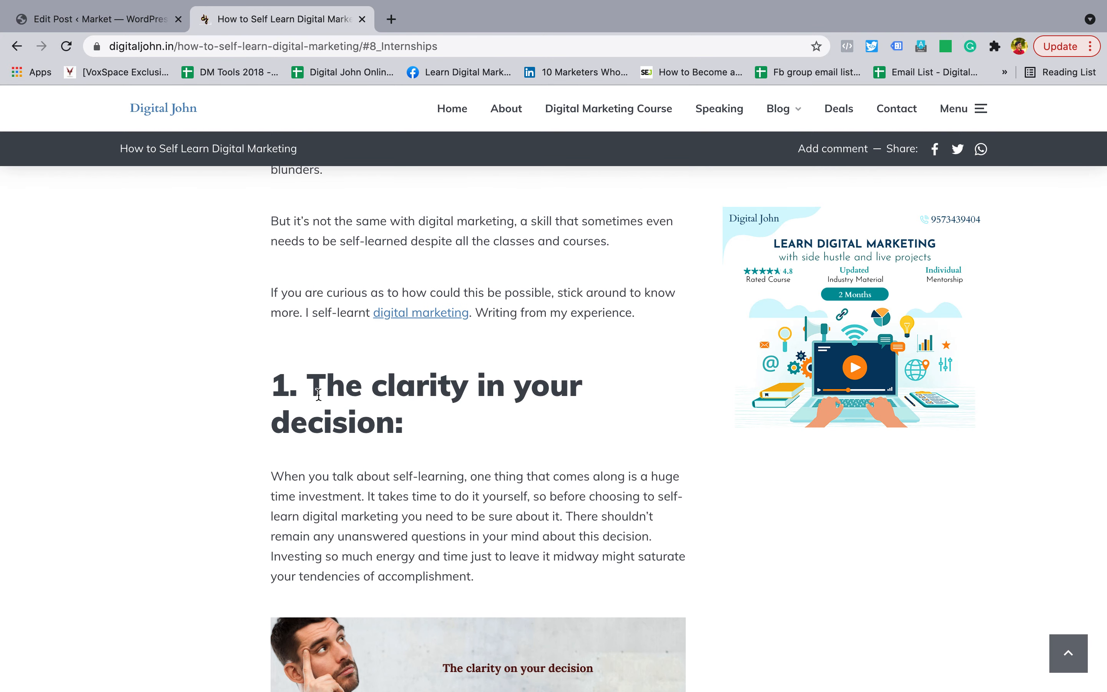
{"action": "left_click_drag", "start_coordinate": [271, 382], "coordinate": [562, 584]}
{"action": "key", "text": "super+c"}
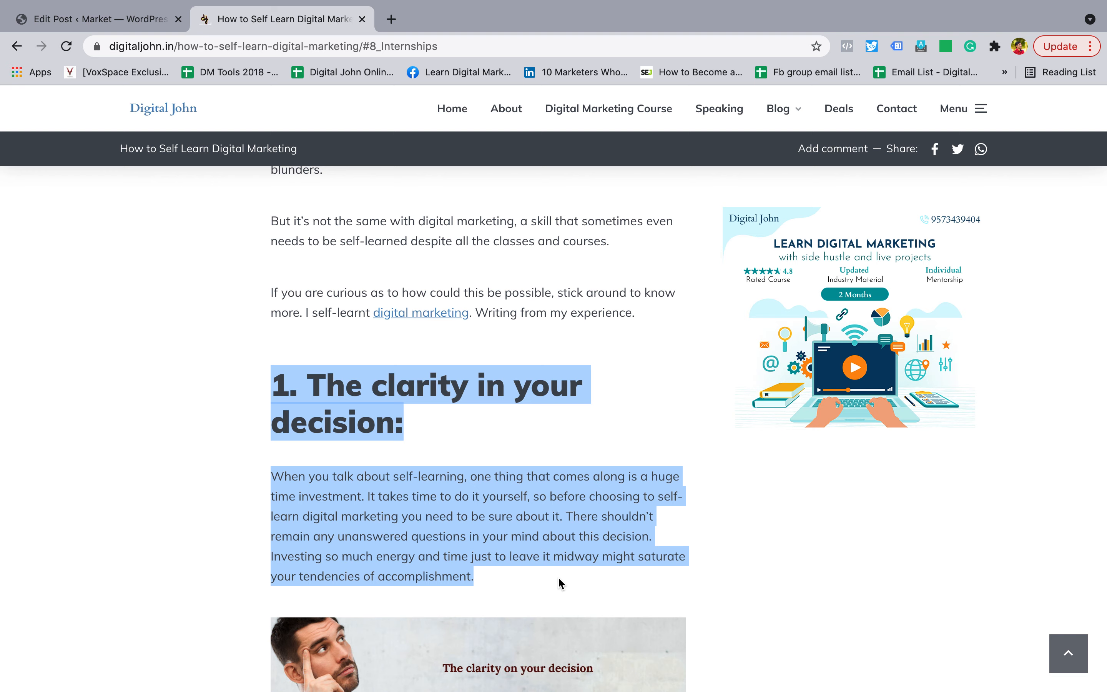
{"action": "left_click", "coordinate": [134, 21]}
{"action": "key", "text": "super+a"}
{"action": "key", "text": "super+v"}
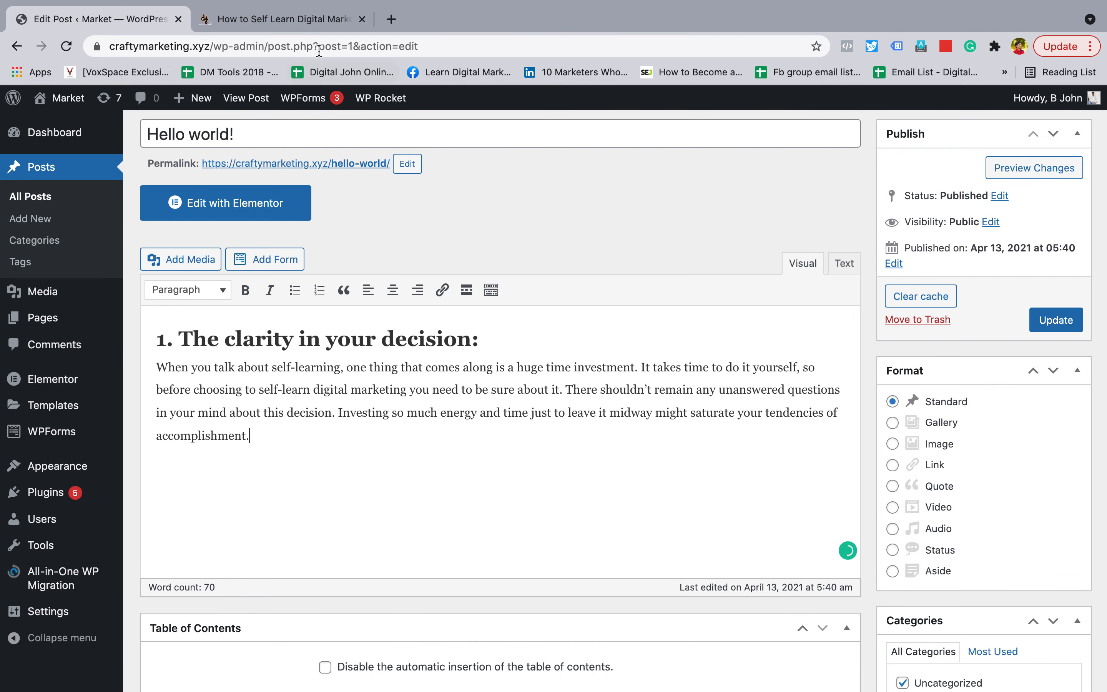
Copy the "2. Start a website" heading and its first paragraph from the example post, and paste them below the first section
{"action": "key", "text": "ctrl+Tab"}
{"action": "scroll", "coordinate": [449, 517], "scroll_direction": "down", "scroll_amount": 15}
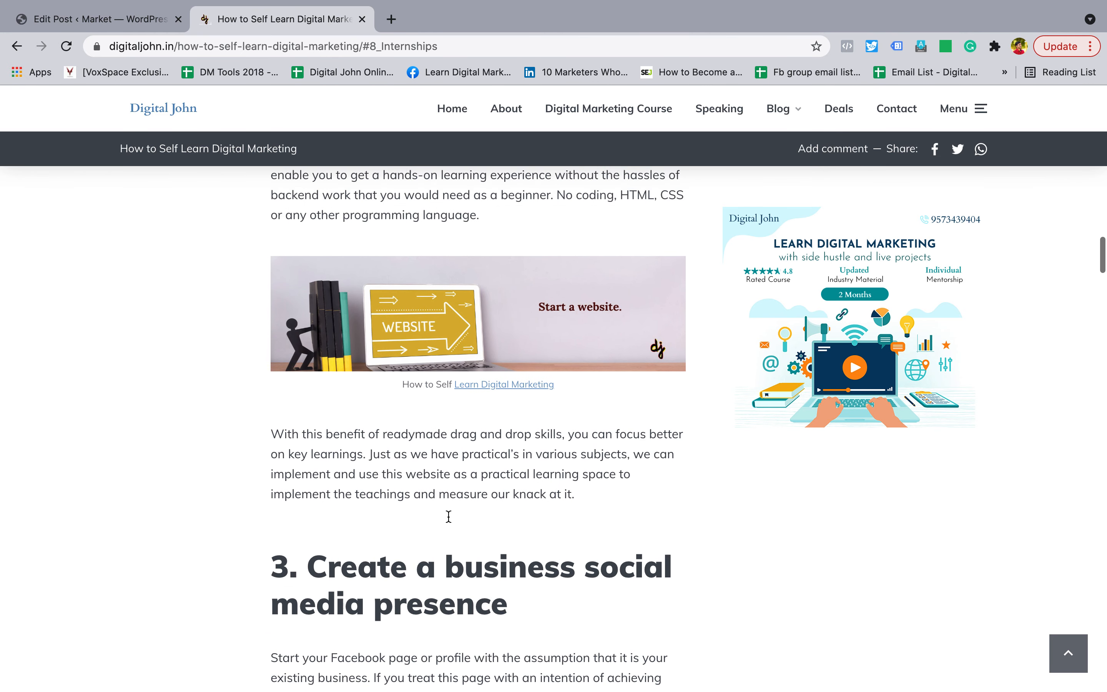
{"action": "scroll", "coordinate": [448, 520], "scroll_direction": "up", "scroll_amount": 5}
{"action": "left_click_drag", "start_coordinate": [273, 379], "coordinate": [497, 497]}
{"action": "key", "text": "ctrl+c"}
{"action": "left_click", "coordinate": [115, 18]}
{"action": "left_click", "coordinate": [359, 427]}
{"action": "key", "text": "Return"}
{"action": "key", "text": "ctrl+v"}
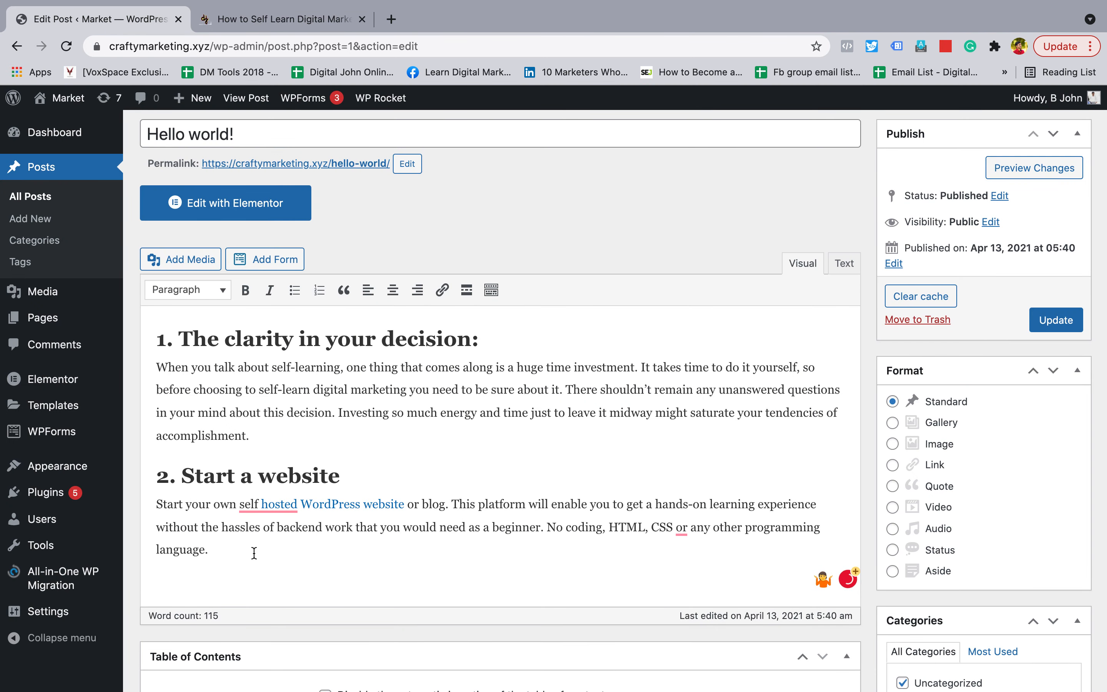
Check the heading level of the two pasted section headings in the post editor
{"action": "left_click", "coordinate": [301, 438]}
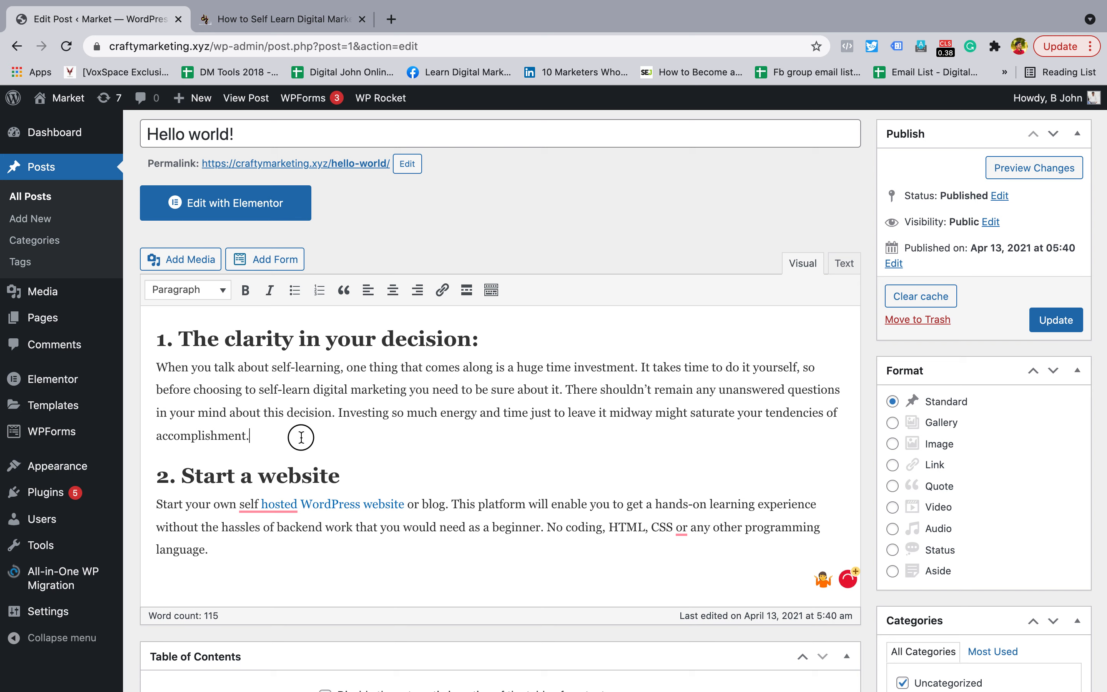
{"action": "triple_click", "coordinate": [302, 338]}
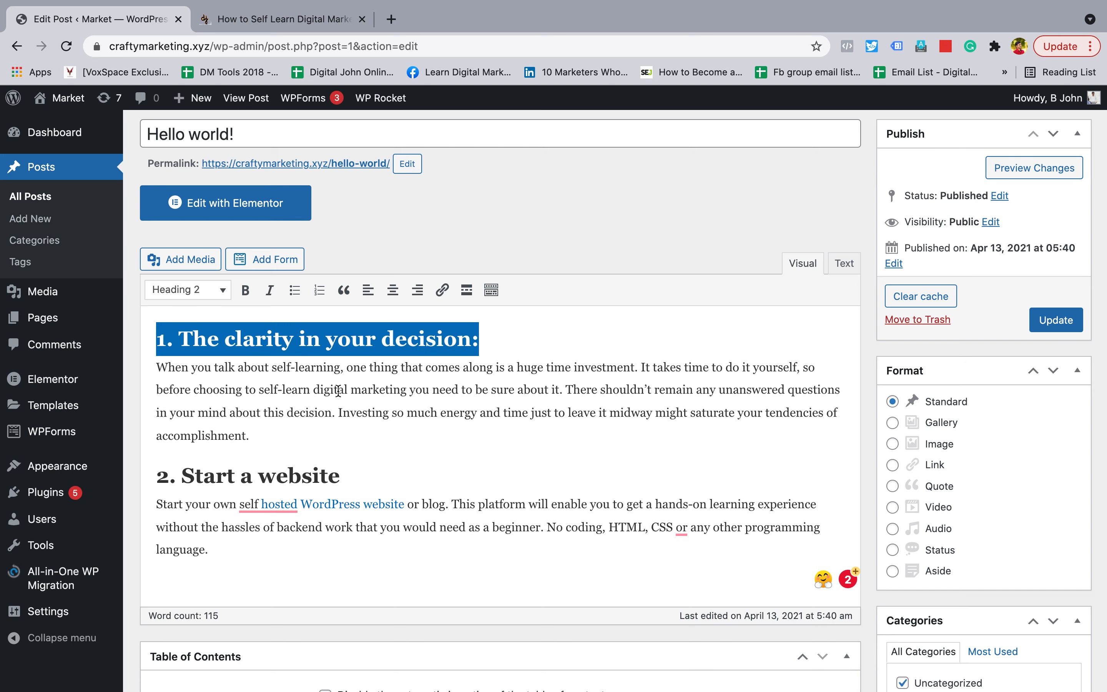
{"action": "triple_click", "coordinate": [293, 476]}
{"action": "left_click", "coordinate": [223, 563]}
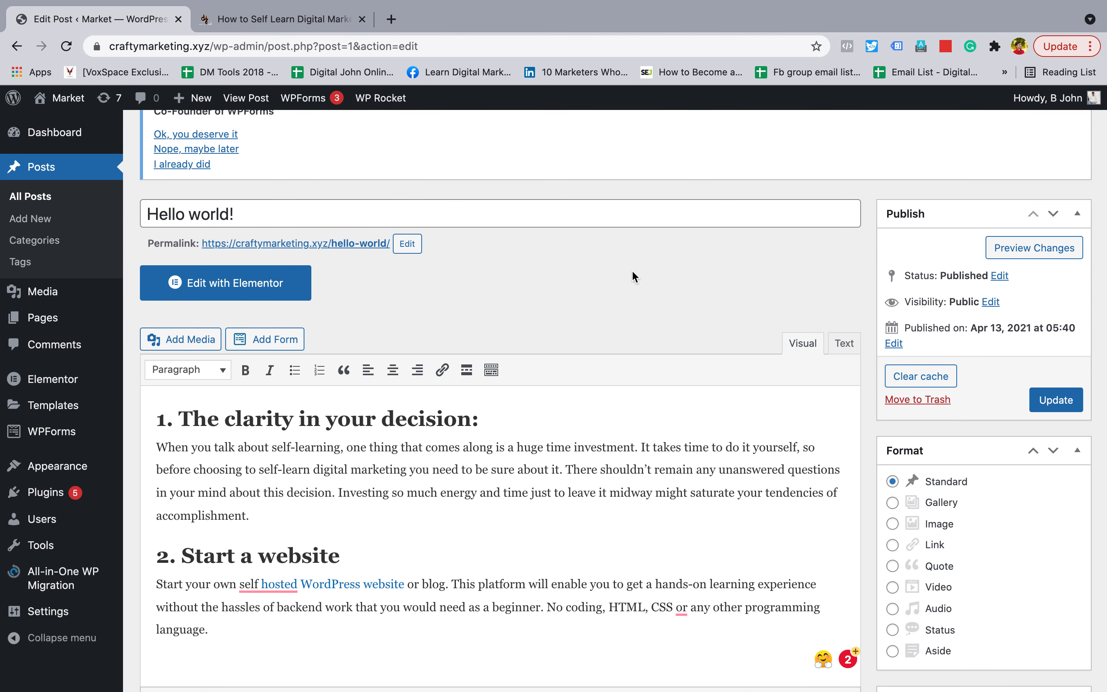
Preview the changed Hello world! post and look for the table of contents on the page
{"action": "left_click", "coordinate": [1029, 254]}
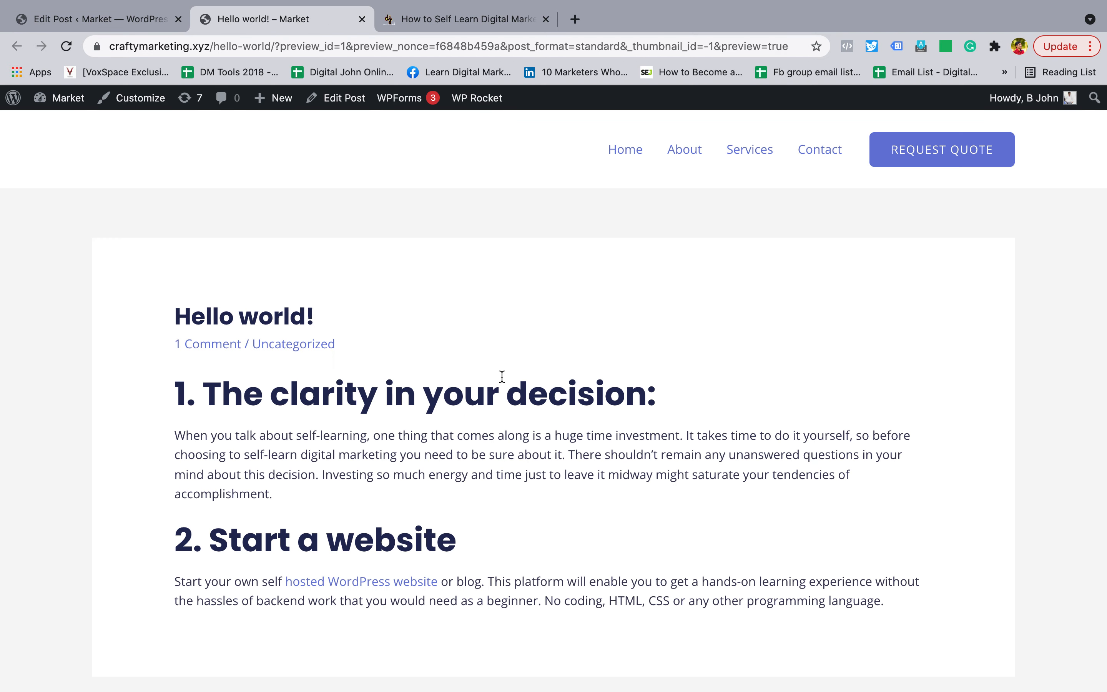
{"action": "scroll", "coordinate": [501, 377], "scroll_direction": "down", "scroll_amount": 5}
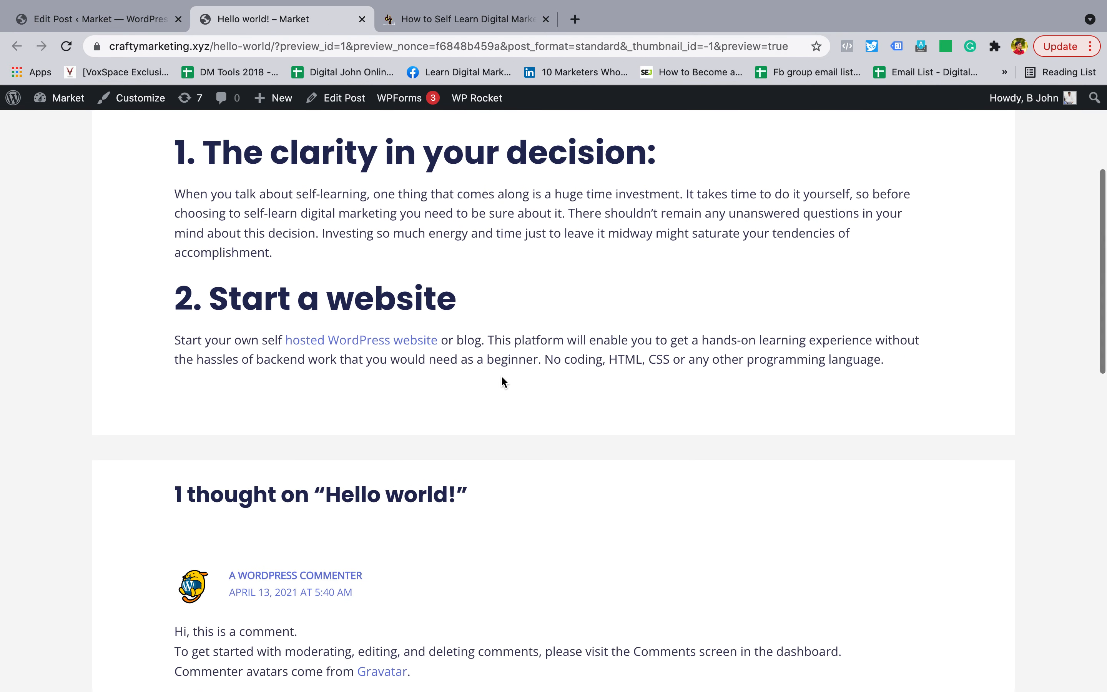
{"action": "scroll", "coordinate": [501, 378], "scroll_direction": "up", "scroll_amount": 5}
Return to the post editor and update the Hello world! post
{"action": "left_click", "coordinate": [96, 19]}
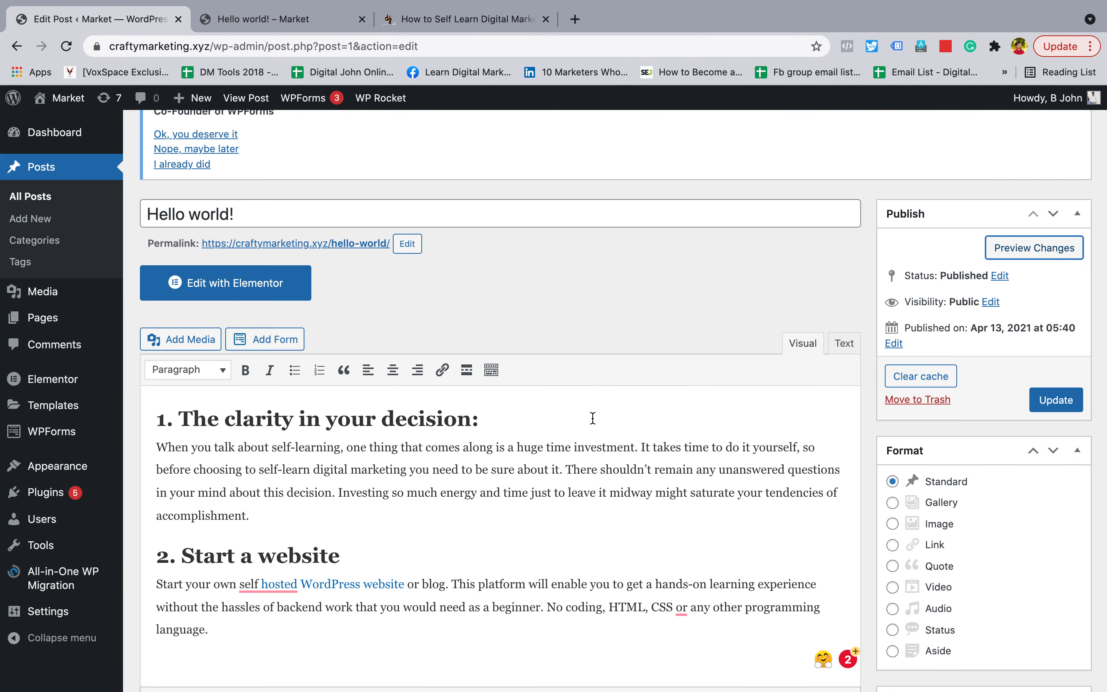
{"action": "left_click", "coordinate": [1062, 405]}
{"action": "scroll", "coordinate": [594, 531], "scroll_direction": "down", "scroll_amount": 7}
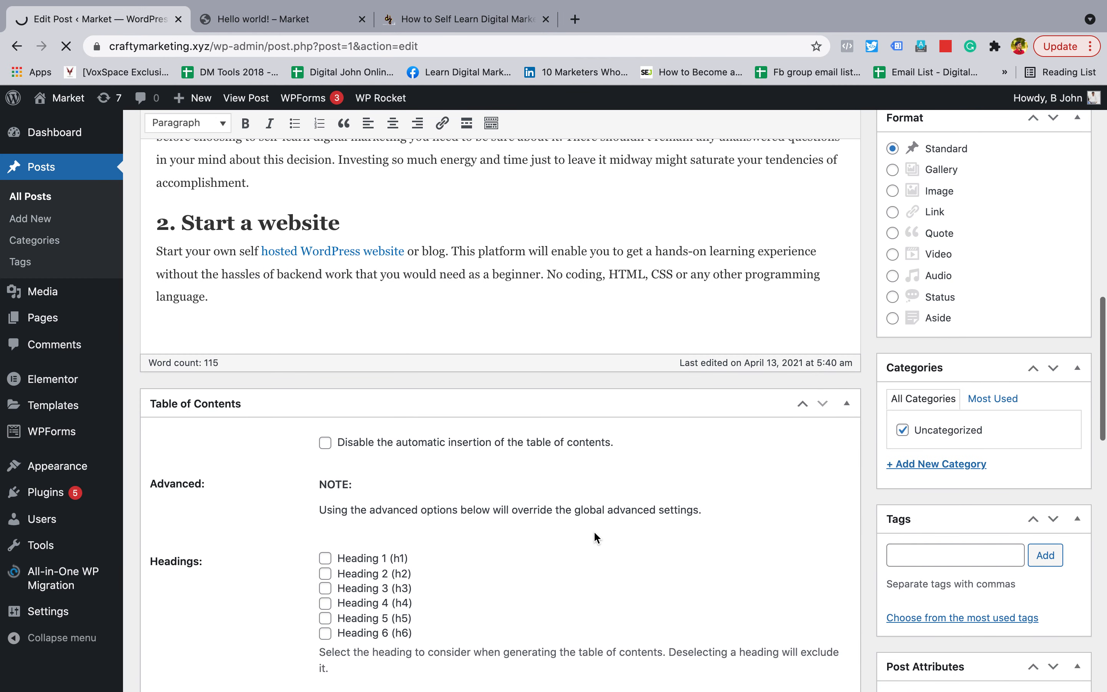
{"action": "scroll", "coordinate": [594, 533], "scroll_direction": "down", "scroll_amount": 10}
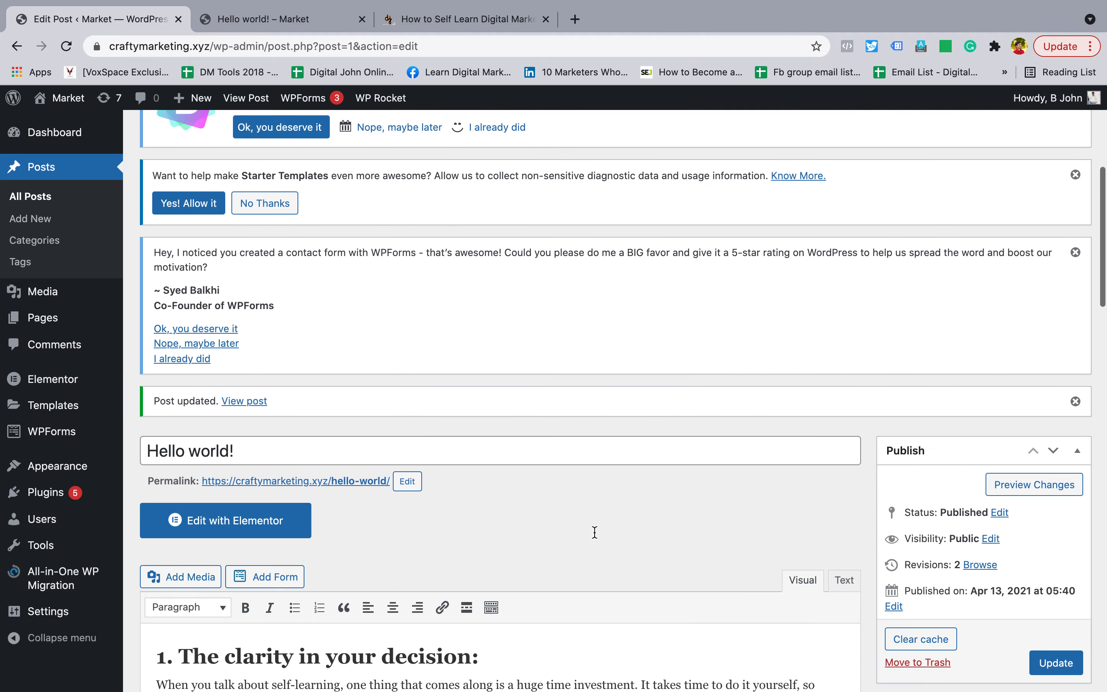
Select Heading 2 (h2) and Heading 3 (h3) as the headings for this post's table of contents
{"action": "scroll", "coordinate": [595, 533], "scroll_direction": "down", "scroll_amount": 8}
{"action": "scroll", "coordinate": [595, 533], "scroll_direction": "up", "scroll_amount": 7}
{"action": "scroll", "coordinate": [561, 534], "scroll_direction": "up", "scroll_amount": 5}
{"action": "scroll", "coordinate": [560, 535], "scroll_direction": "down", "scroll_amount": 5}
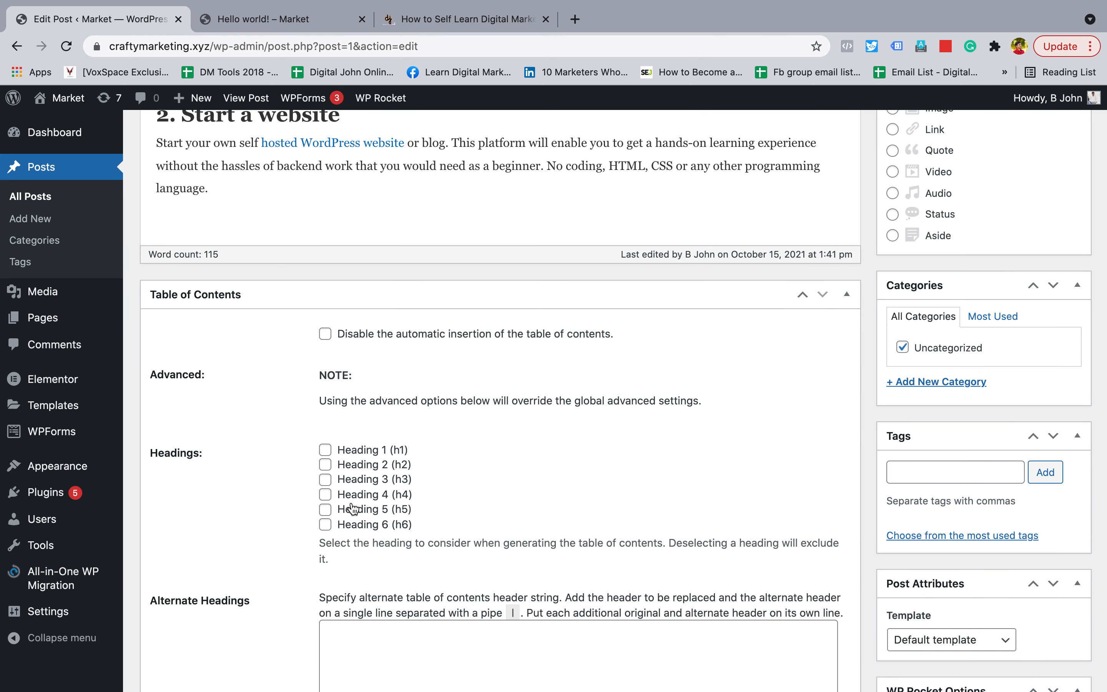
{"action": "left_click", "coordinate": [325, 464]}
{"action": "left_click", "coordinate": [325, 481]}
{"action": "scroll", "coordinate": [430, 512], "scroll_direction": "down", "scroll_amount": 1}
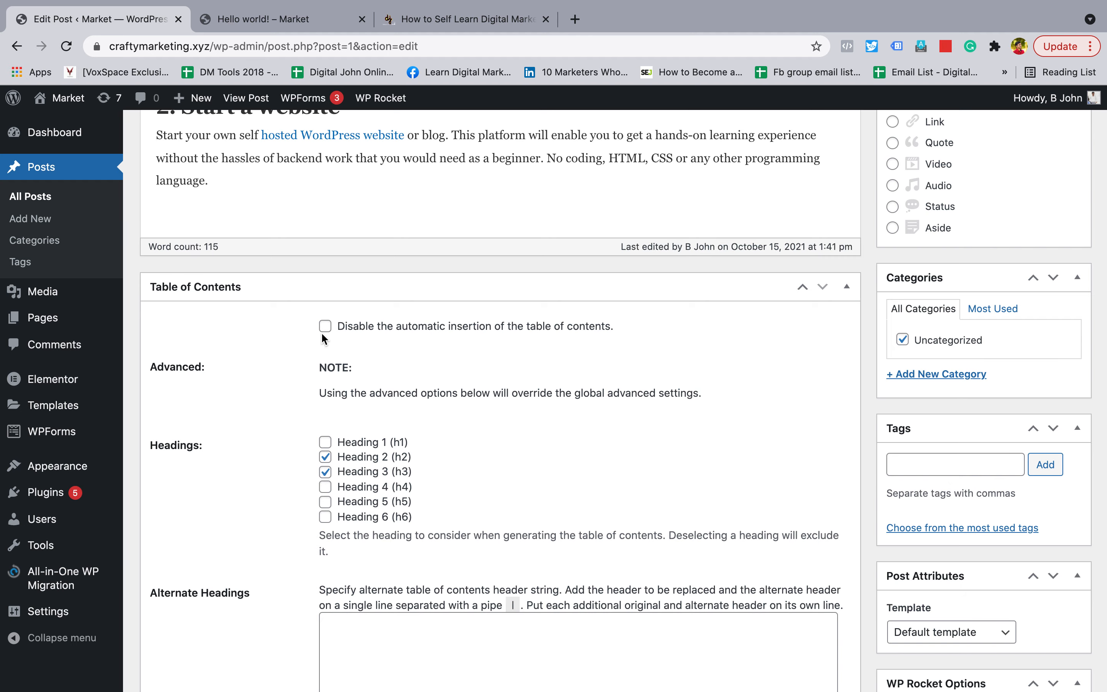
Update the Hello world! post to save its table of contents heading selection
{"action": "scroll", "coordinate": [508, 407], "scroll_direction": "up", "scroll_amount": 15}
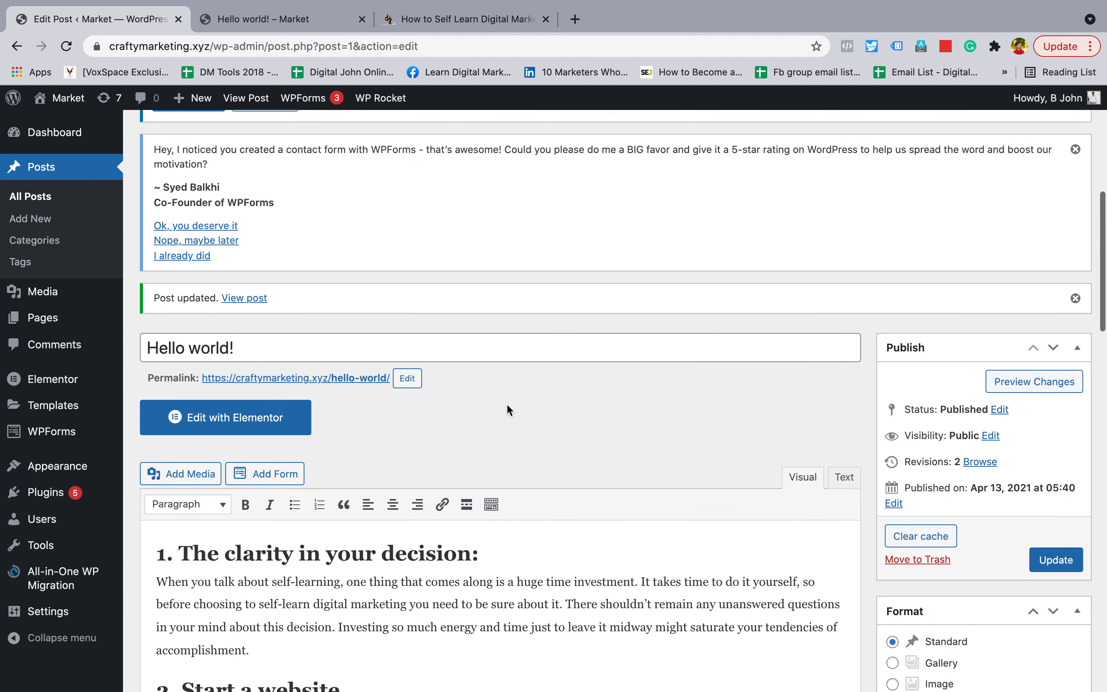
{"action": "scroll", "coordinate": [506, 403], "scroll_direction": "down", "scroll_amount": 7}
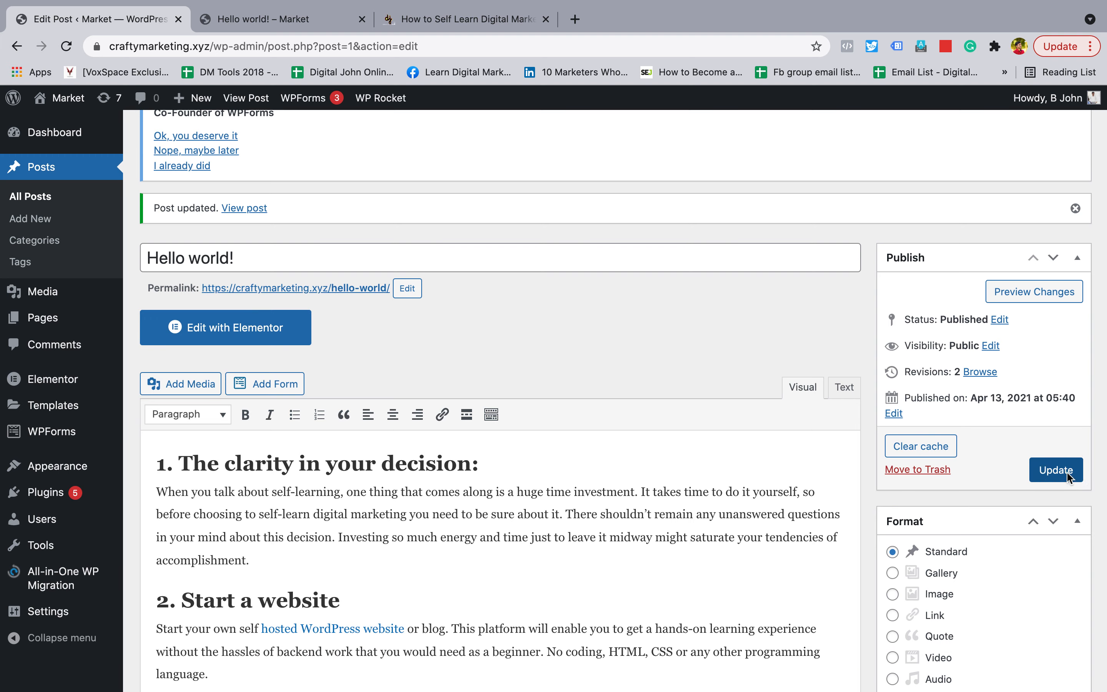
{"action": "left_click", "coordinate": [1056, 470]}
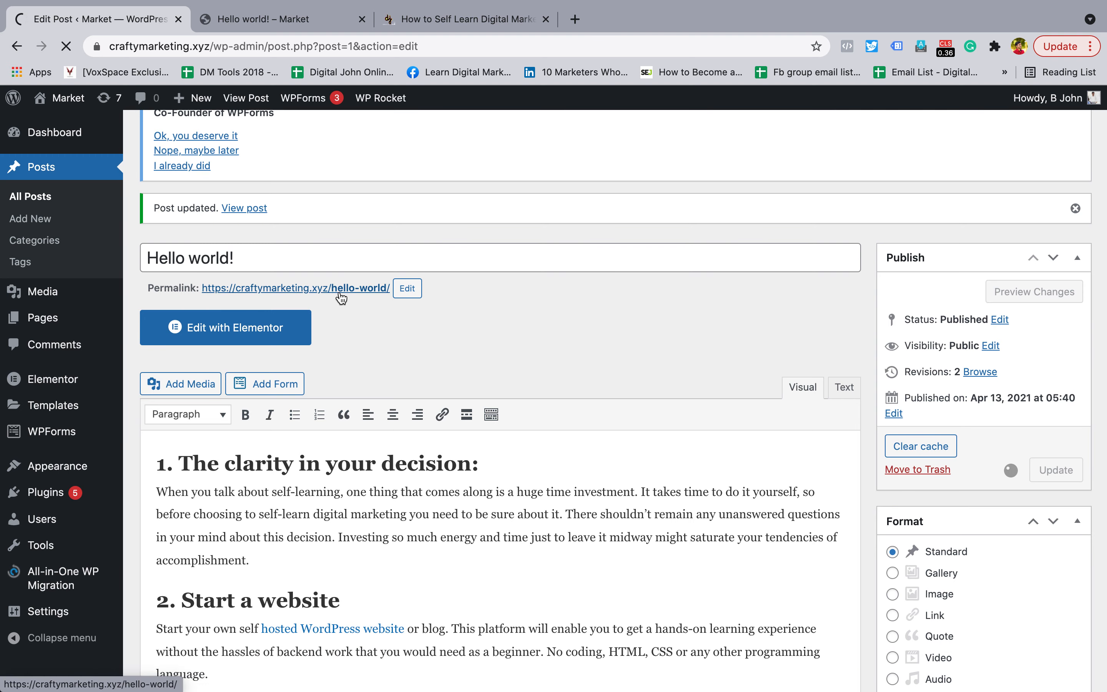
Check the already open preview page of the Hello world! post for the table of contents
{"action": "right_click", "coordinate": [339, 291]}
{"action": "left_click", "coordinate": [474, 181]}
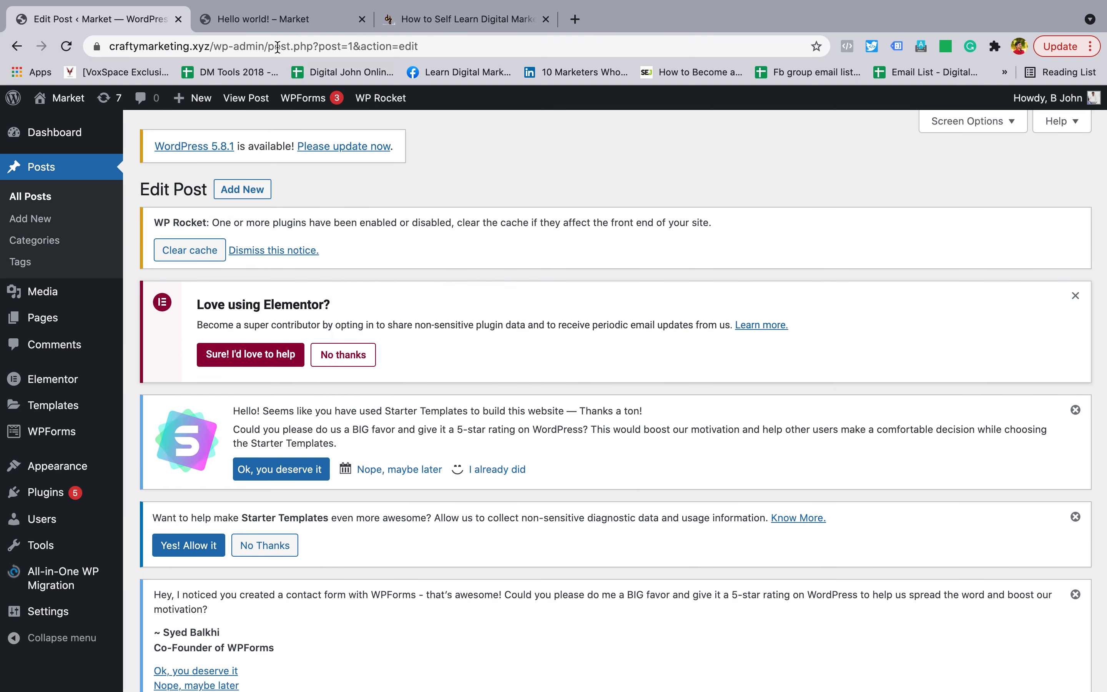
{"action": "left_click", "coordinate": [263, 21]}
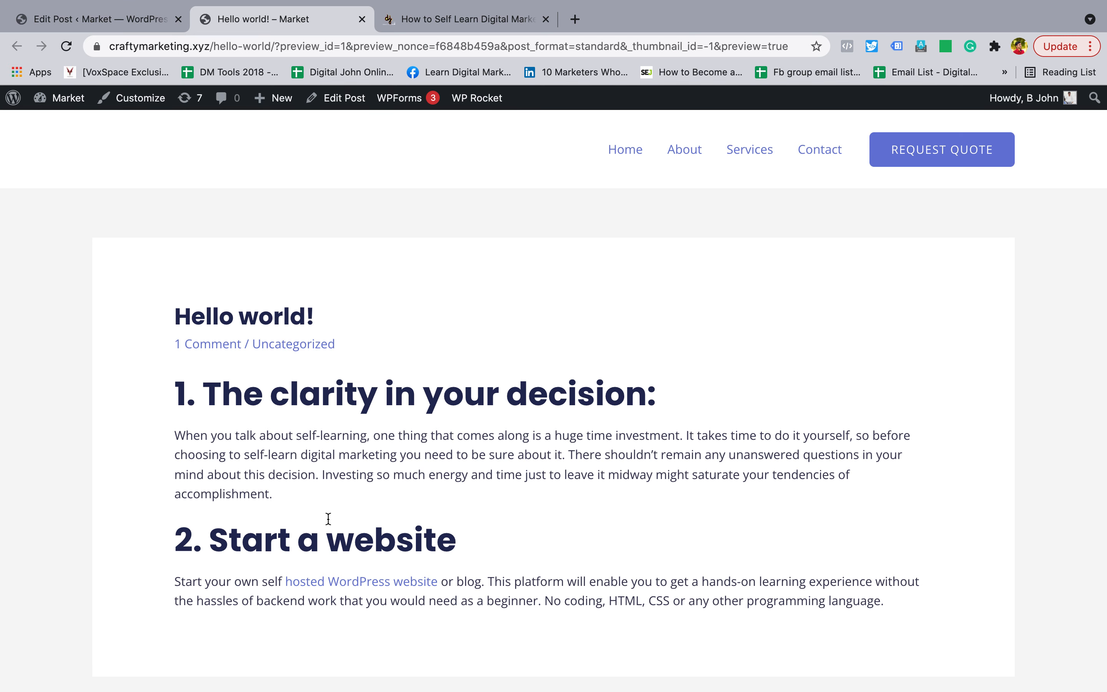
{"action": "scroll", "coordinate": [296, 562], "scroll_direction": "down", "scroll_amount": 1}
{"action": "scroll", "coordinate": [318, 479], "scroll_direction": "down", "scroll_amount": 5}
{"action": "scroll", "coordinate": [317, 479], "scroll_direction": "up", "scroll_amount": 3}
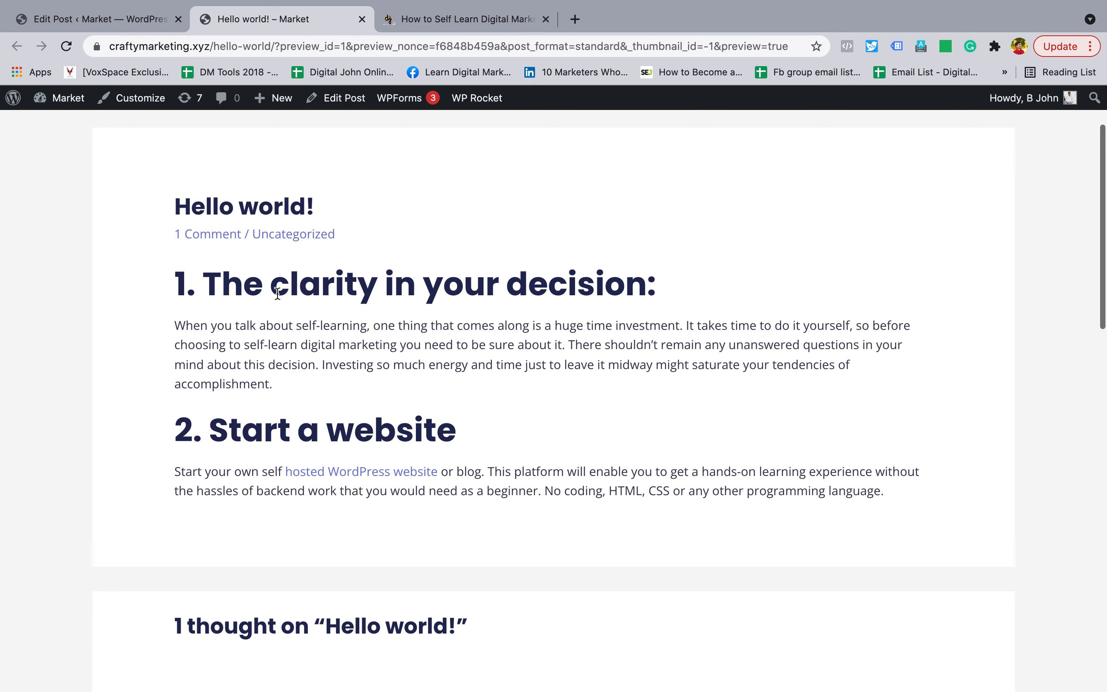
Return to the post editor and open the published Hello world! post in a new browser tab
{"action": "left_click", "coordinate": [142, 25]}
{"action": "scroll", "coordinate": [356, 510], "scroll_direction": "down", "scroll_amount": 10}
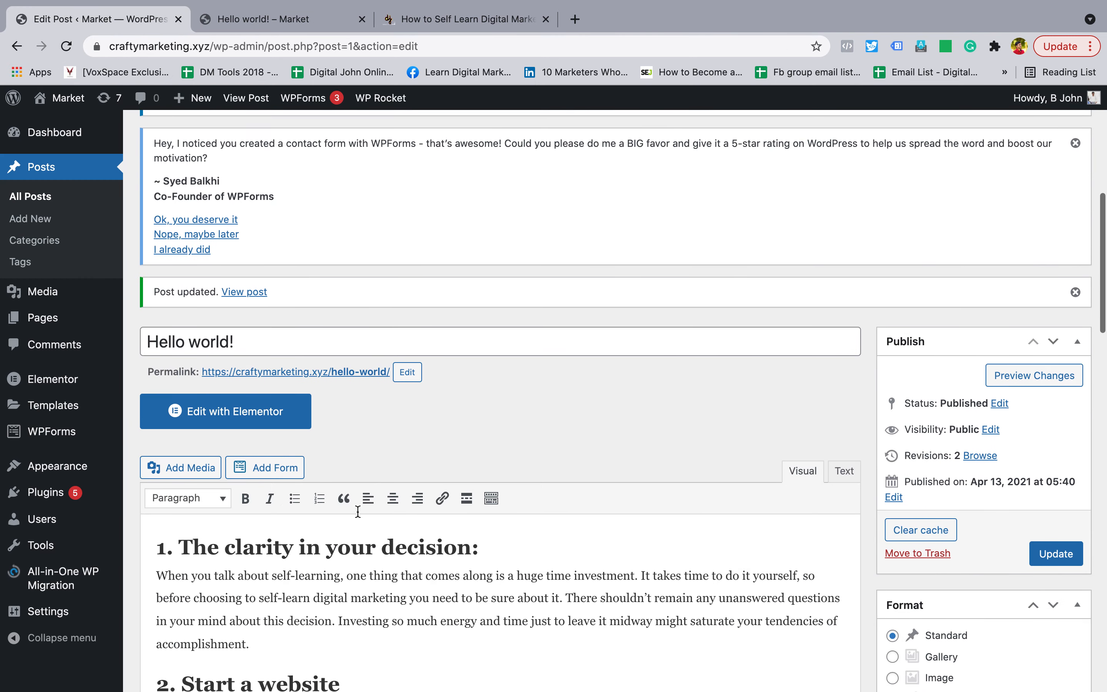
{"action": "right_click", "coordinate": [345, 308]}
{"action": "left_click", "coordinate": [606, 329]}
{"action": "key", "text": "ctrl+Tab"}
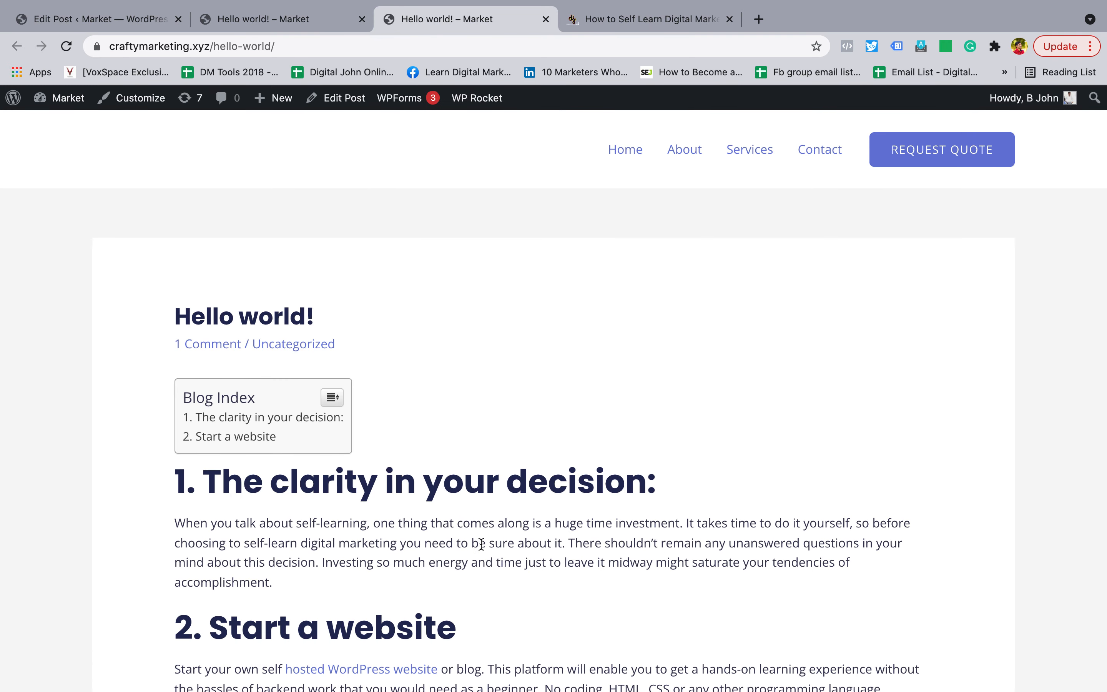
Examine the Blog Index on the published Hello world! page and compare the page with the older preview
{"action": "scroll", "coordinate": [480, 543], "scroll_direction": "down", "scroll_amount": 8}
{"action": "scroll", "coordinate": [479, 543], "scroll_direction": "up", "scroll_amount": 6}
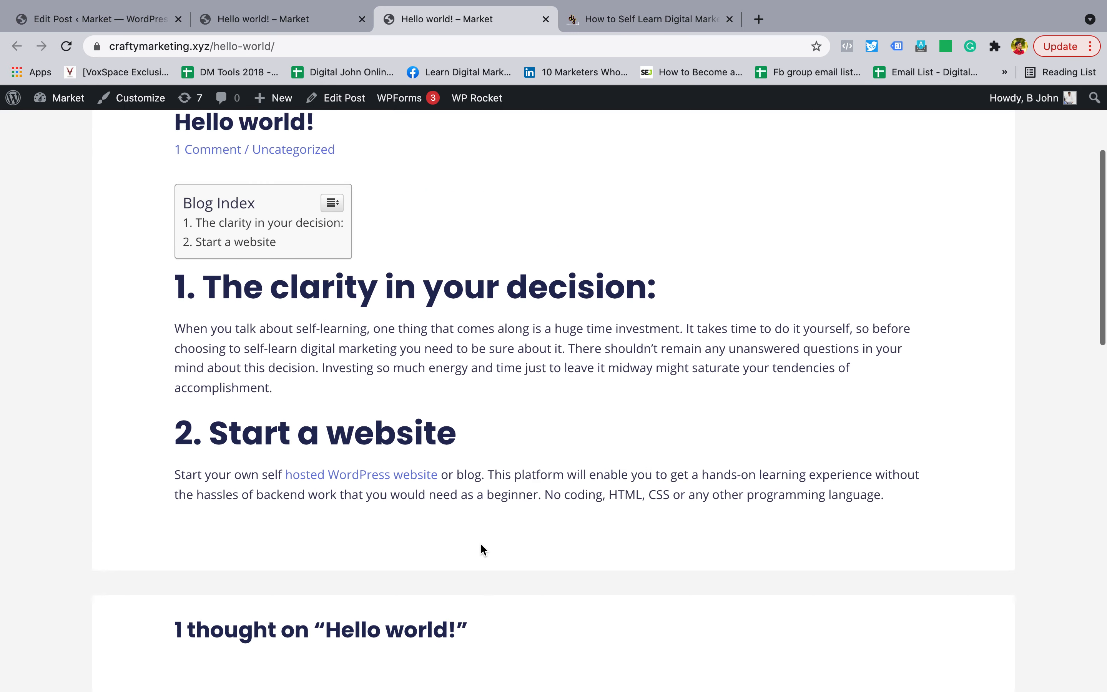
{"action": "left_click", "coordinate": [318, 19]}
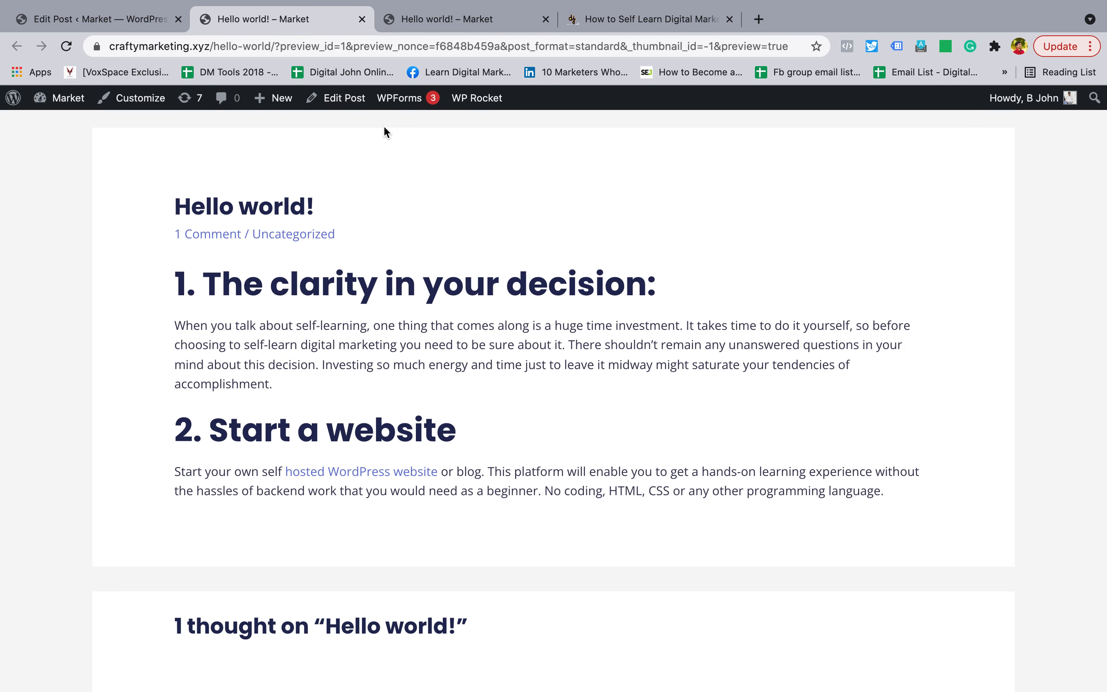
{"action": "left_click", "coordinate": [433, 21]}
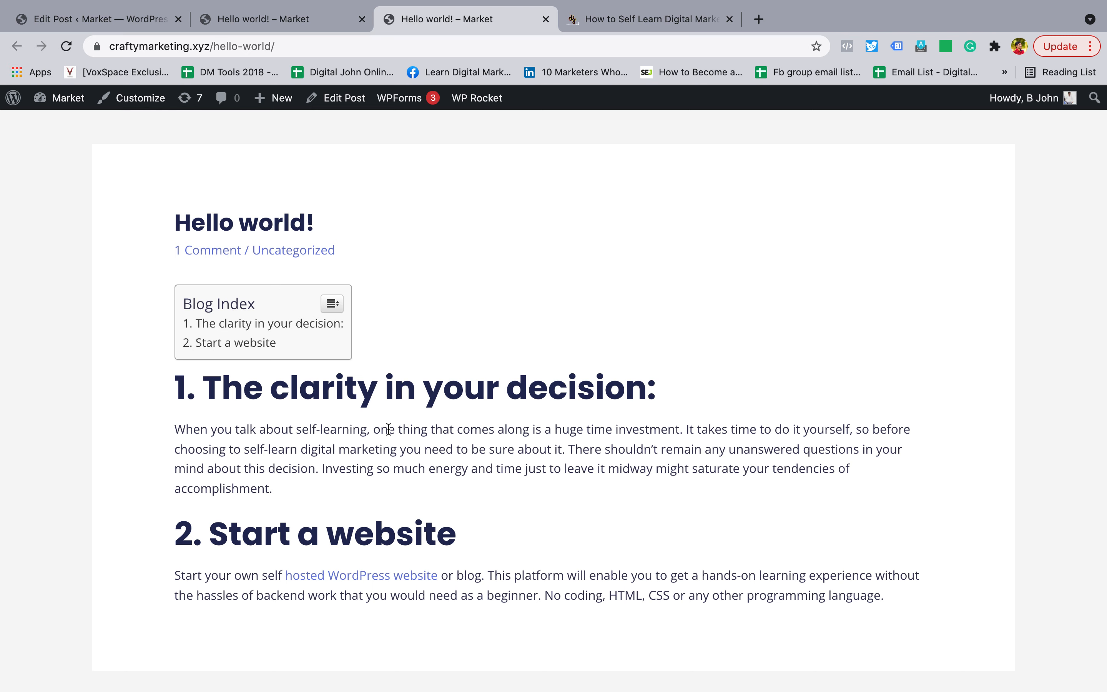
Open the page digitalbadi.com/wordpress-course in a new browser tab
{"action": "key", "text": "ctrl+t"}
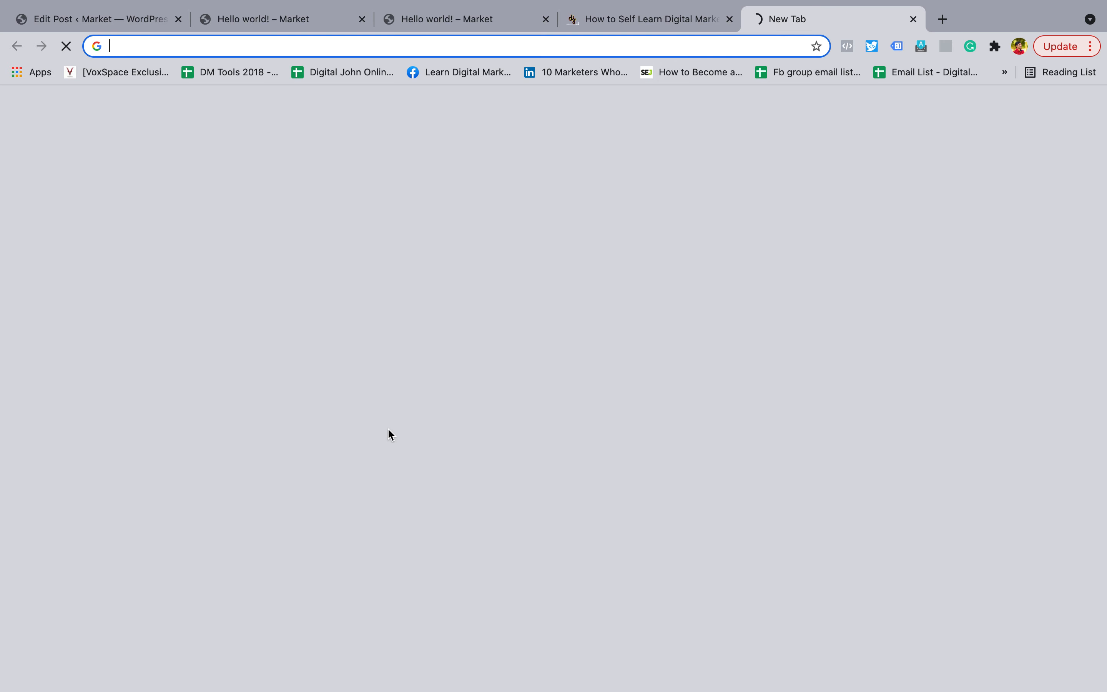
{"action": "type", "text": "digitalbadic.o"}
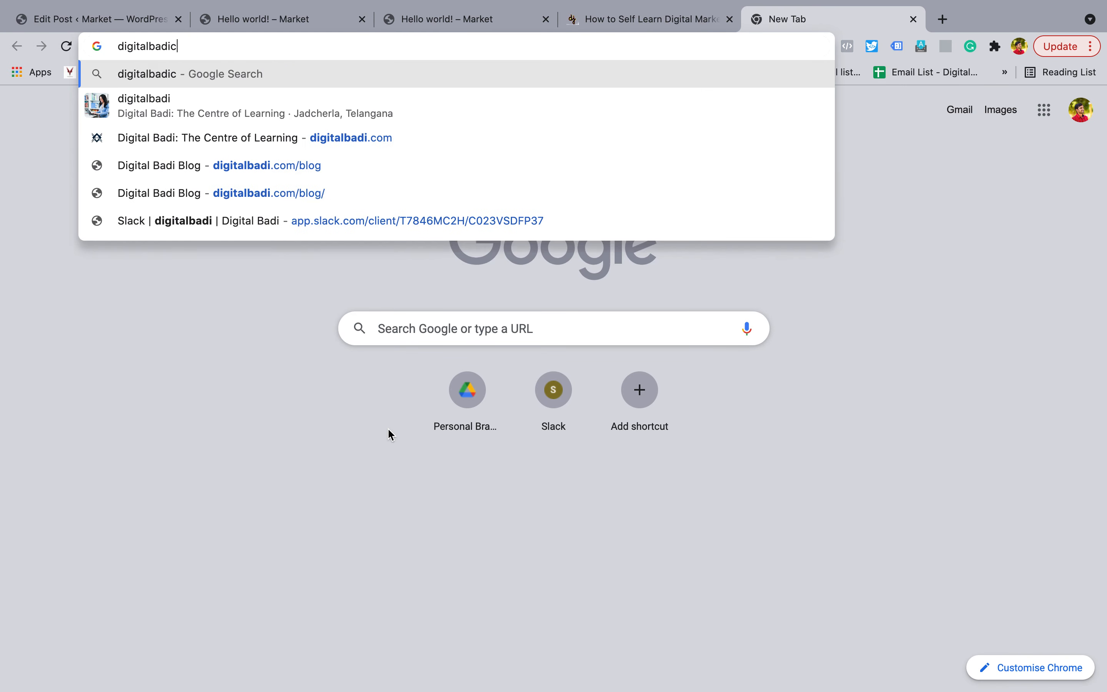
{"action": "key", "text": "BackSpace"}
{"action": "key", "text": "BackSpace"}
{"action": "key", "text": "BackSpace"}
{"action": "type", "text": ".com"}
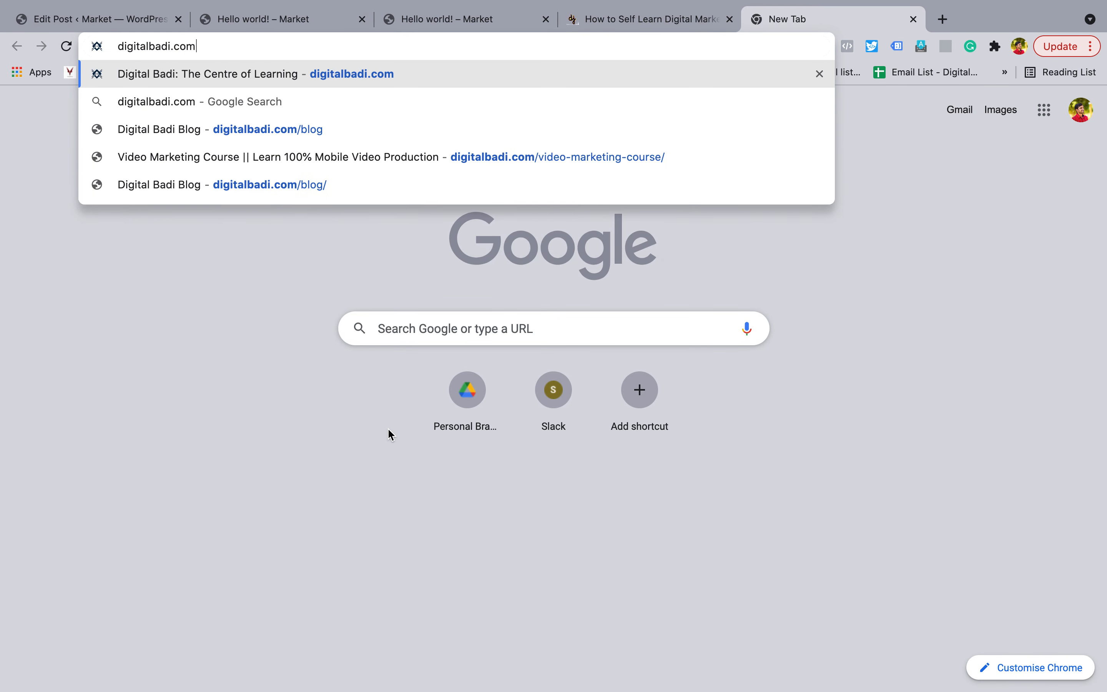
{"action": "type", "text": "/wordpre"}
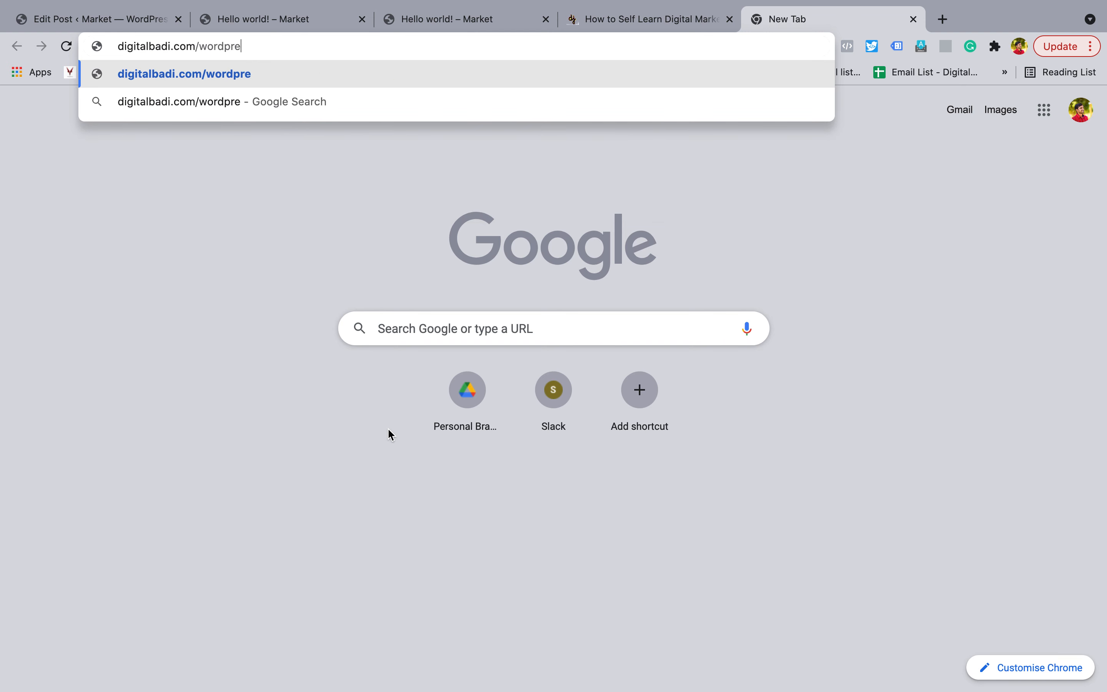
{"action": "type", "text": "ss-course"}
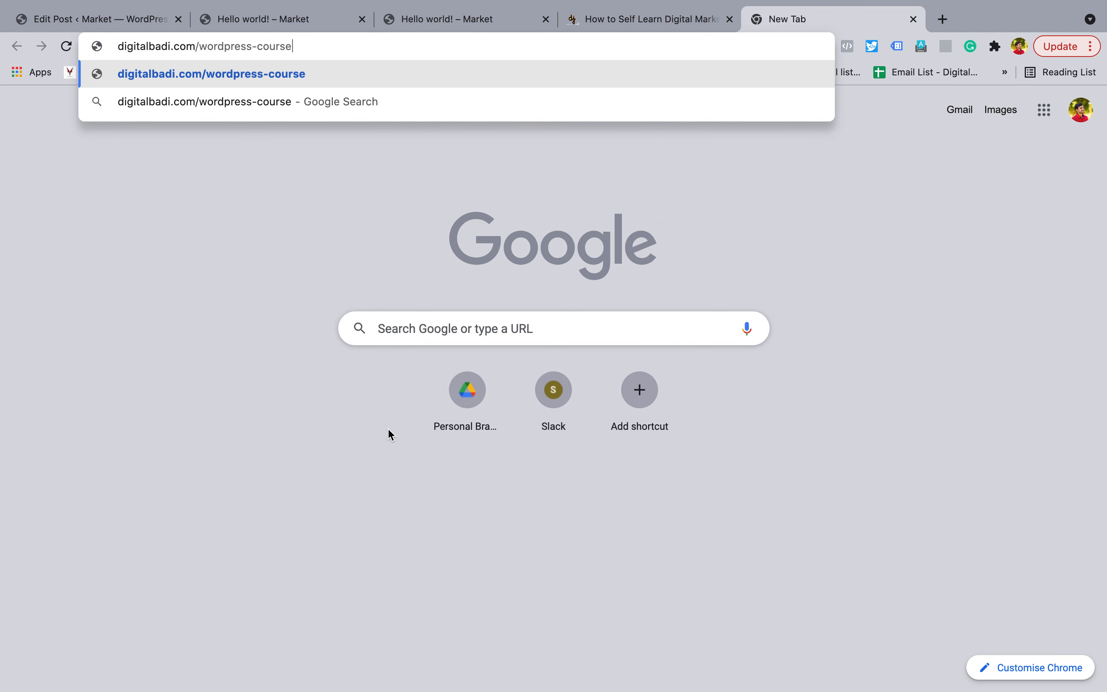
{"action": "key", "text": "Return"}
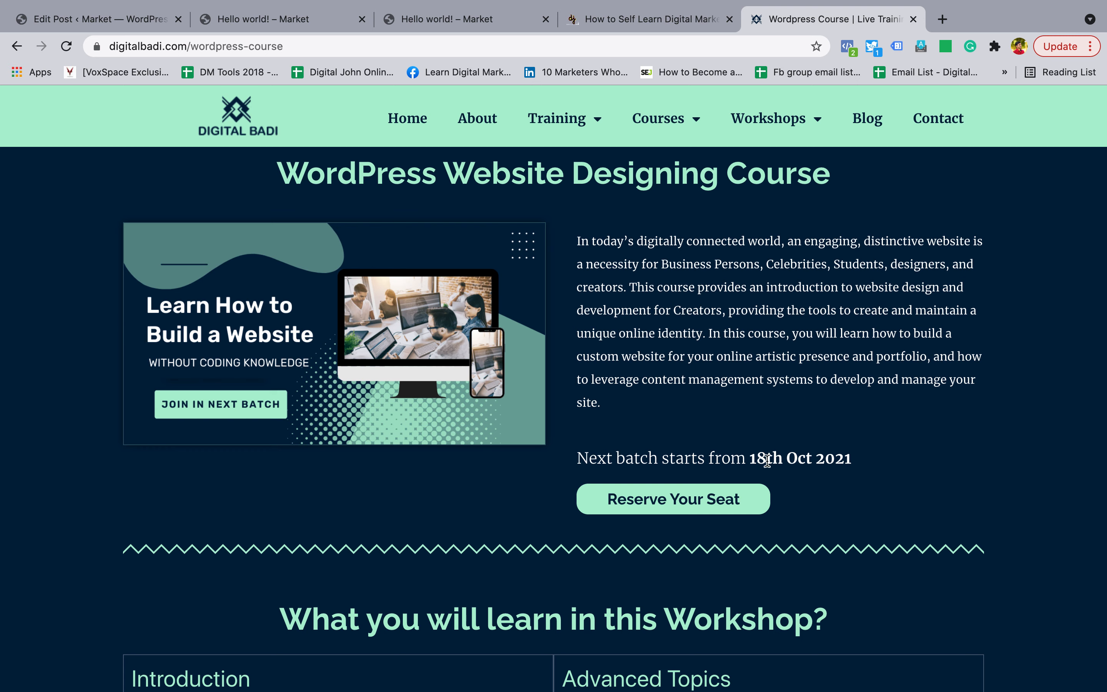
Highlight the next batch's start date and look through the WordPress Website Designing Course page down to its footer
{"action": "left_click_drag", "start_coordinate": [750, 459], "coordinate": [823, 457]}
{"action": "triple_click", "coordinate": [825, 456]}
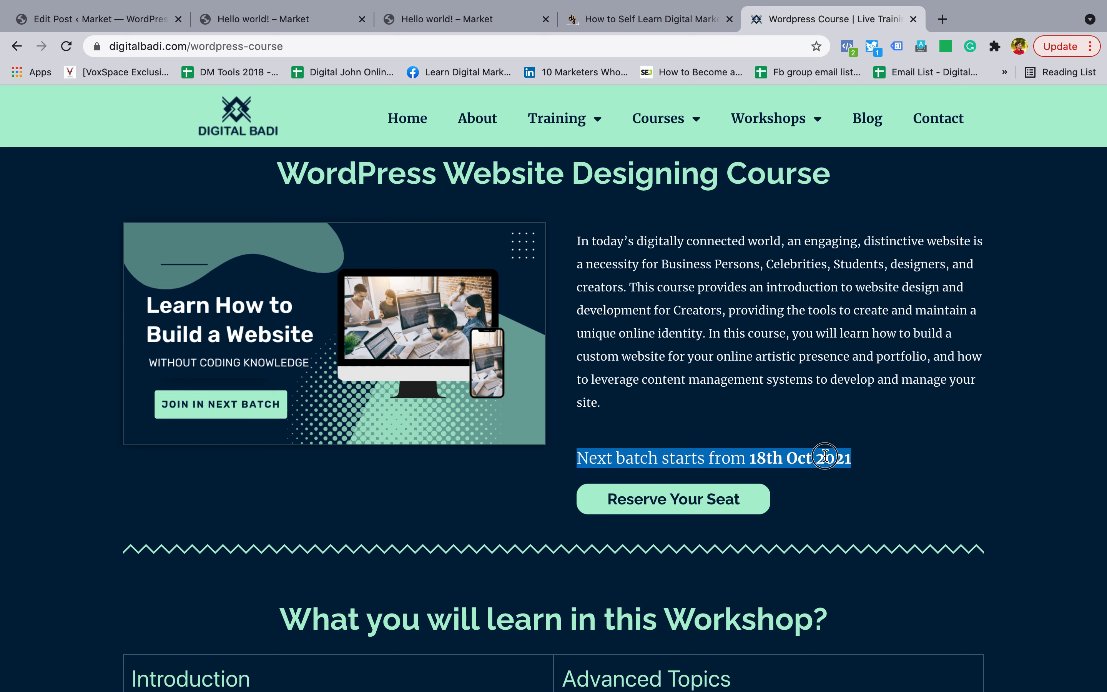
{"action": "scroll", "coordinate": [827, 457], "scroll_direction": "down", "scroll_amount": 10}
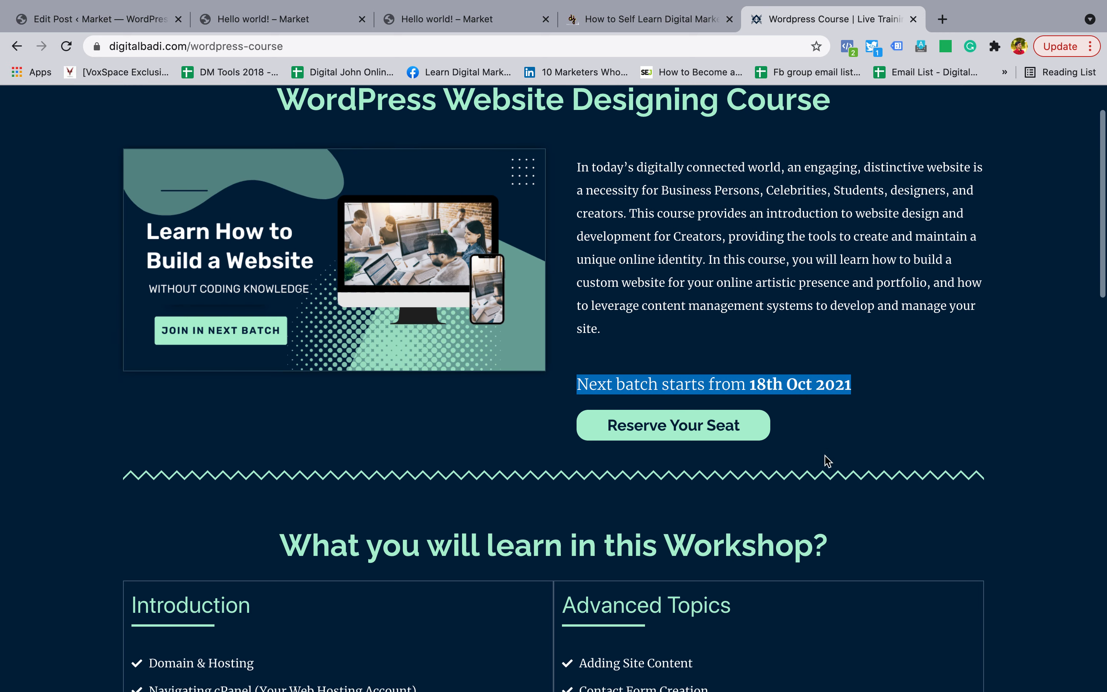
{"action": "scroll", "coordinate": [828, 460], "scroll_direction": "down", "scroll_amount": 12}
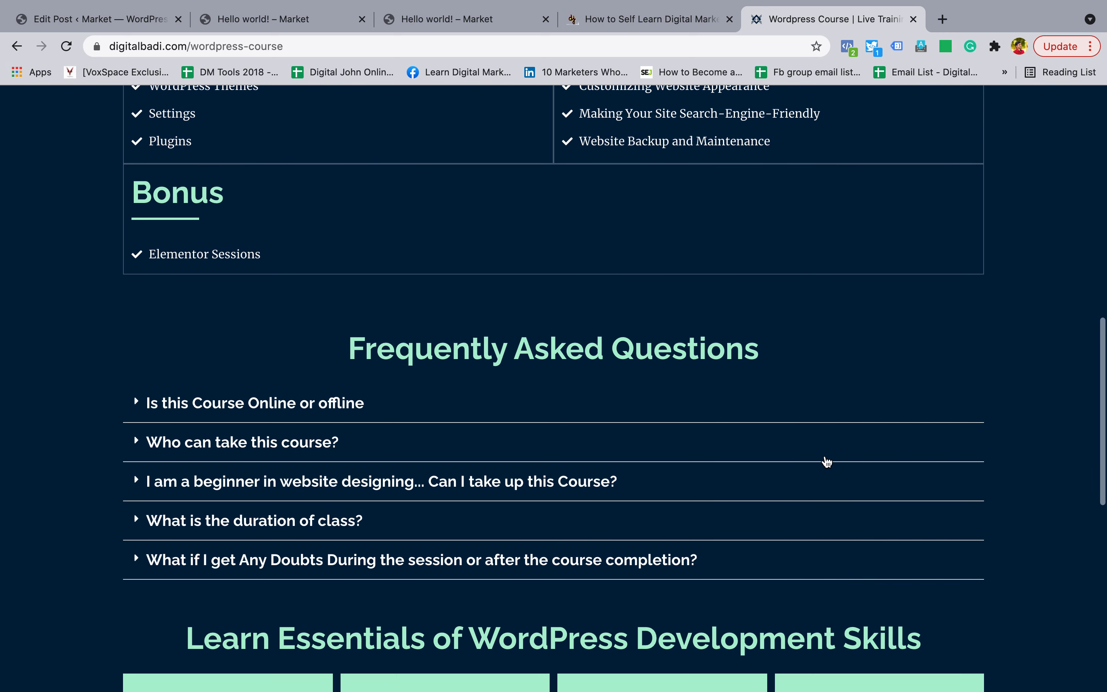
{"action": "scroll", "coordinate": [825, 456], "scroll_direction": "down", "scroll_amount": 4}
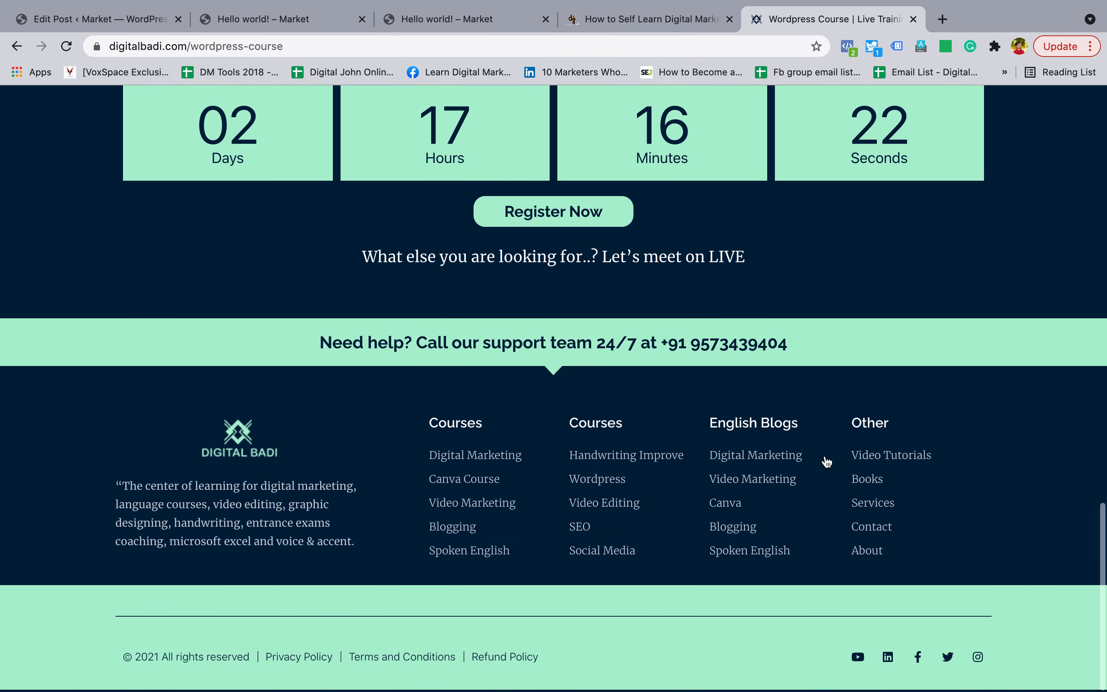
{"action": "scroll", "coordinate": [826, 457], "scroll_direction": "up", "scroll_amount": 15}
{"action": "scroll", "coordinate": [826, 460], "scroll_direction": "up", "scroll_amount": 10}
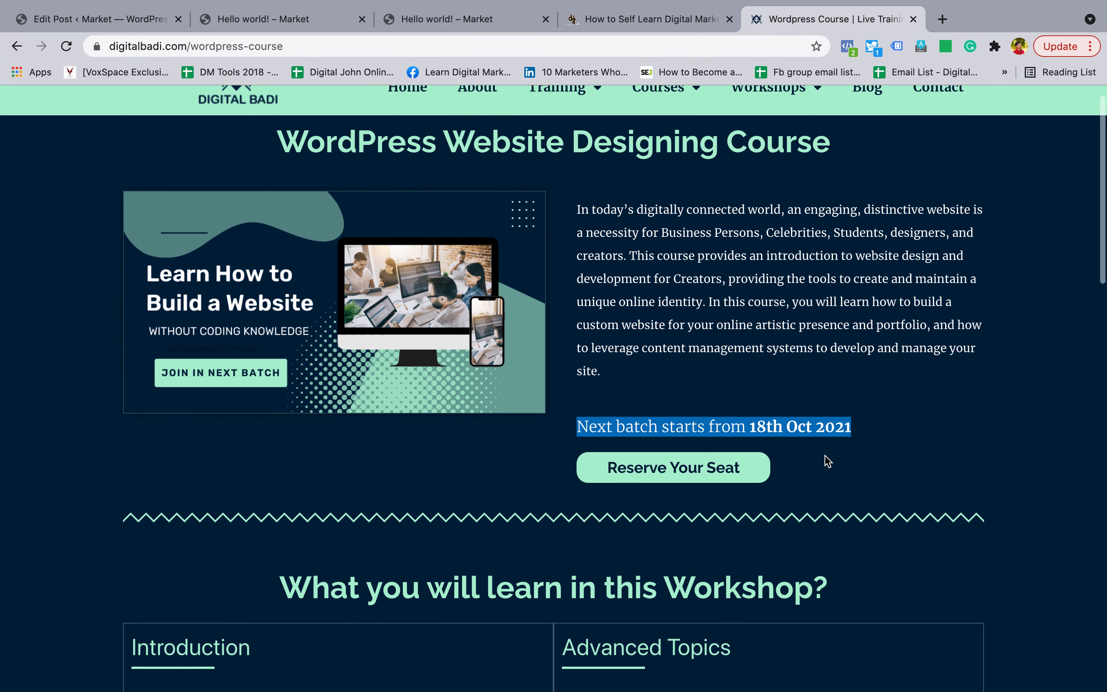